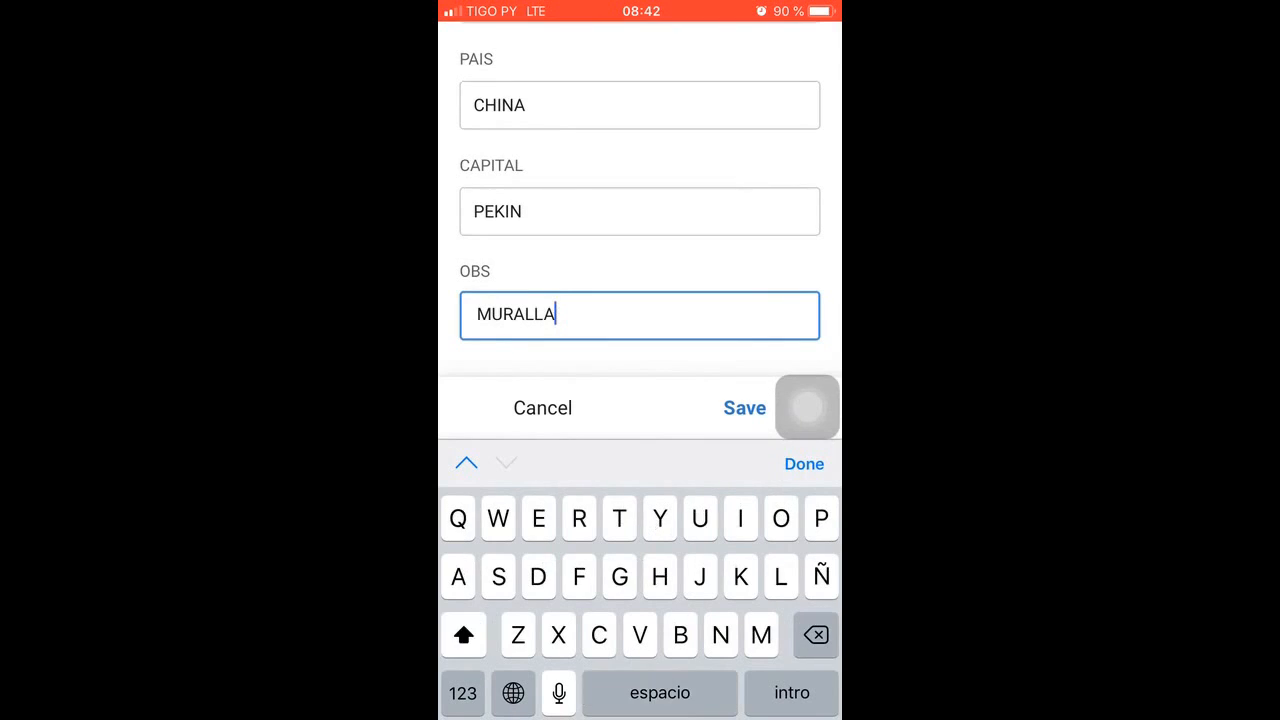
Step: Append "China" to the OBS text of the CHINA record, save it and reopen its details from the PAISES list
text(hina)
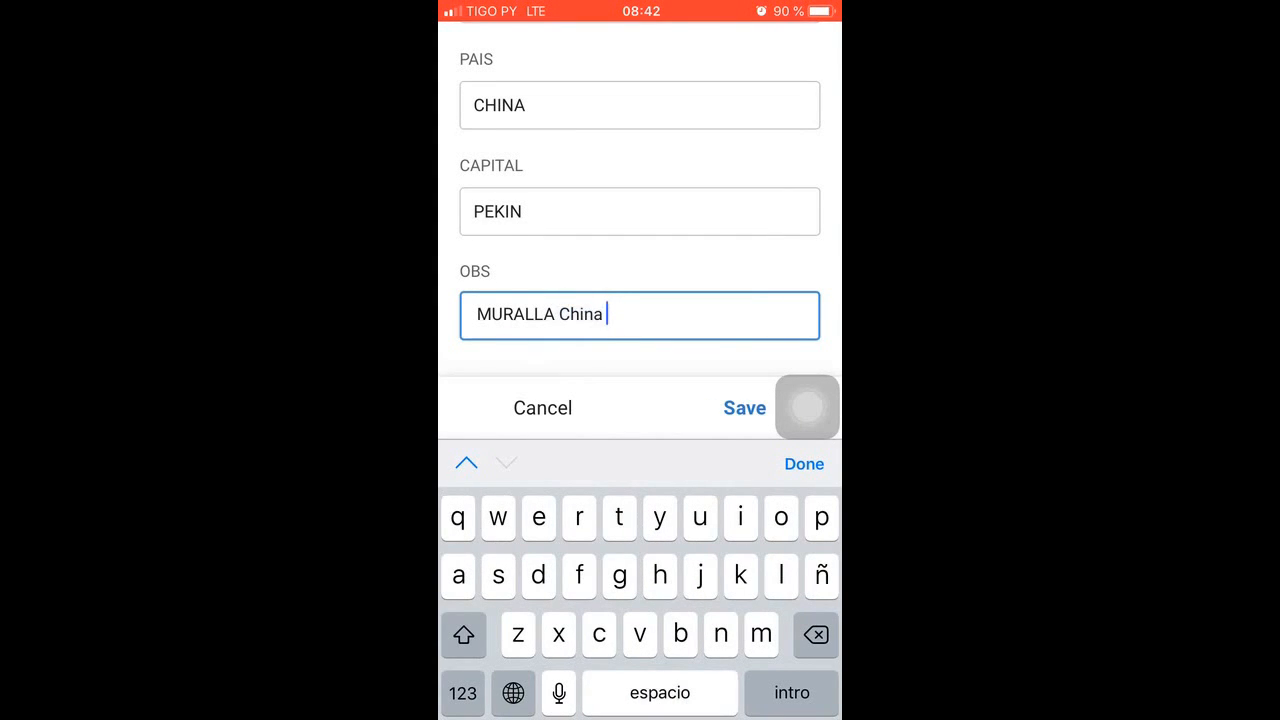
click(744, 407)
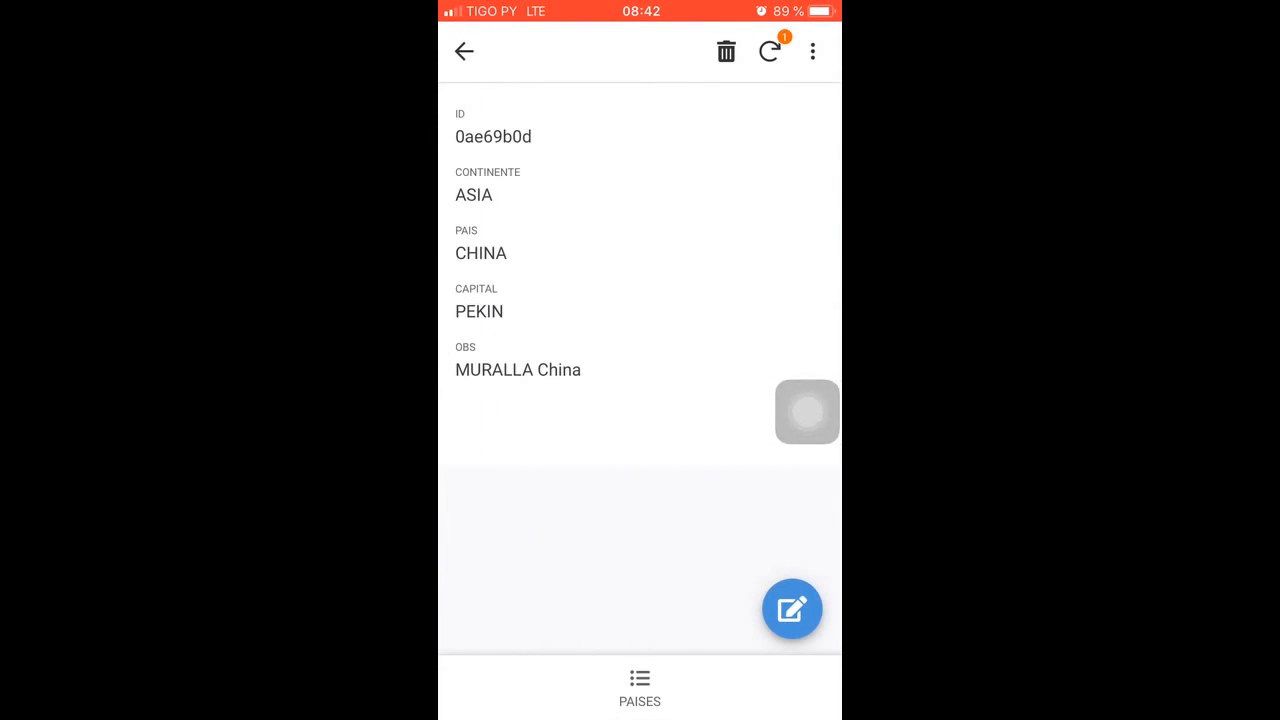
click(640, 688)
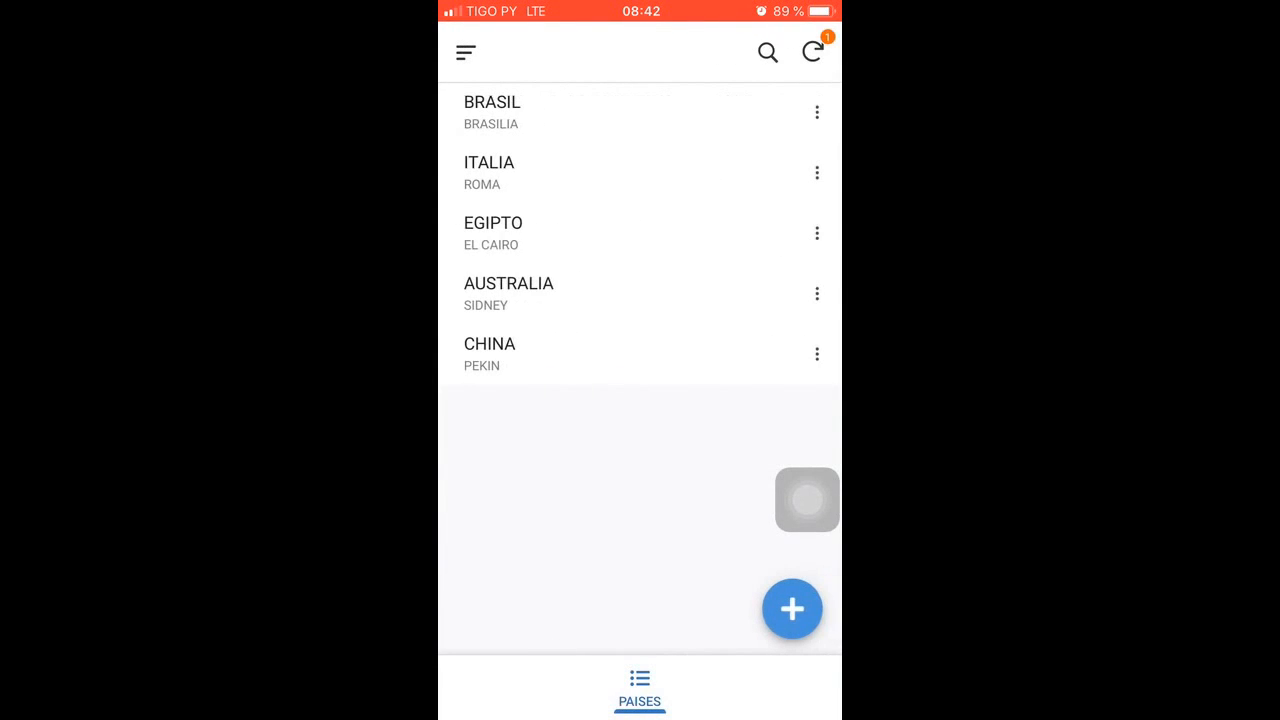
click(560, 354)
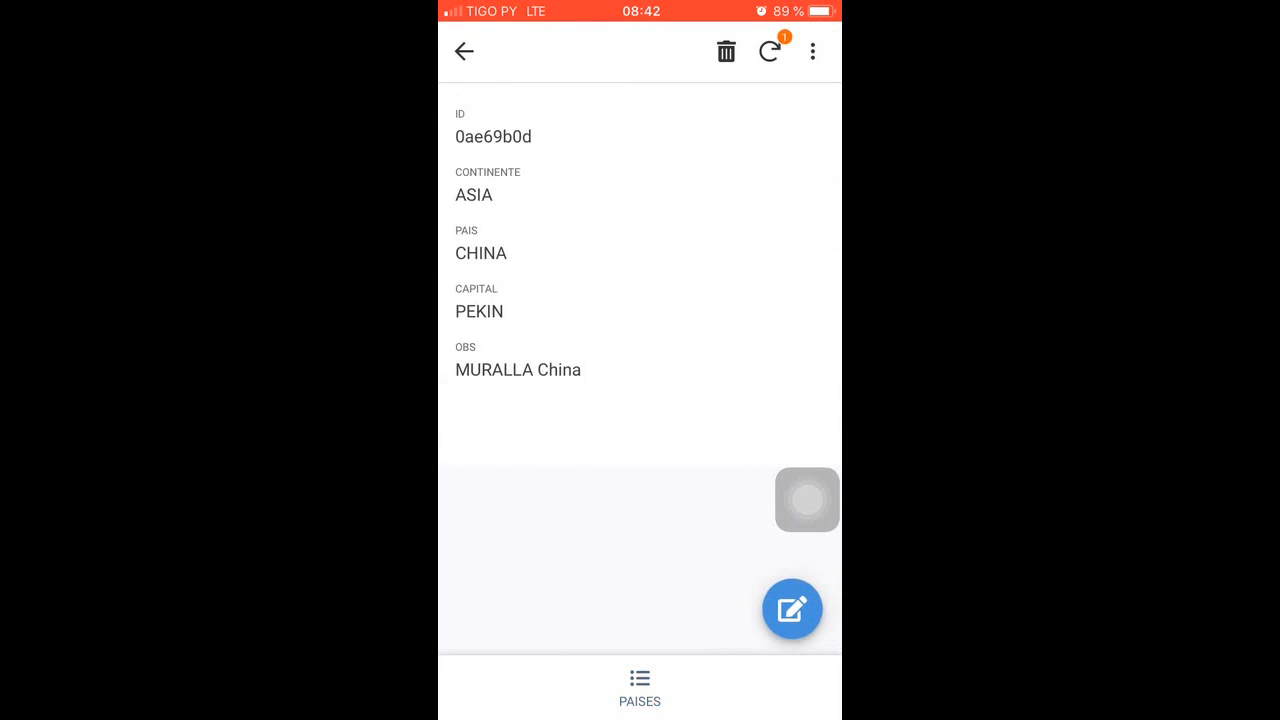
click(464, 51)
drag(640, 715, 640, 400)
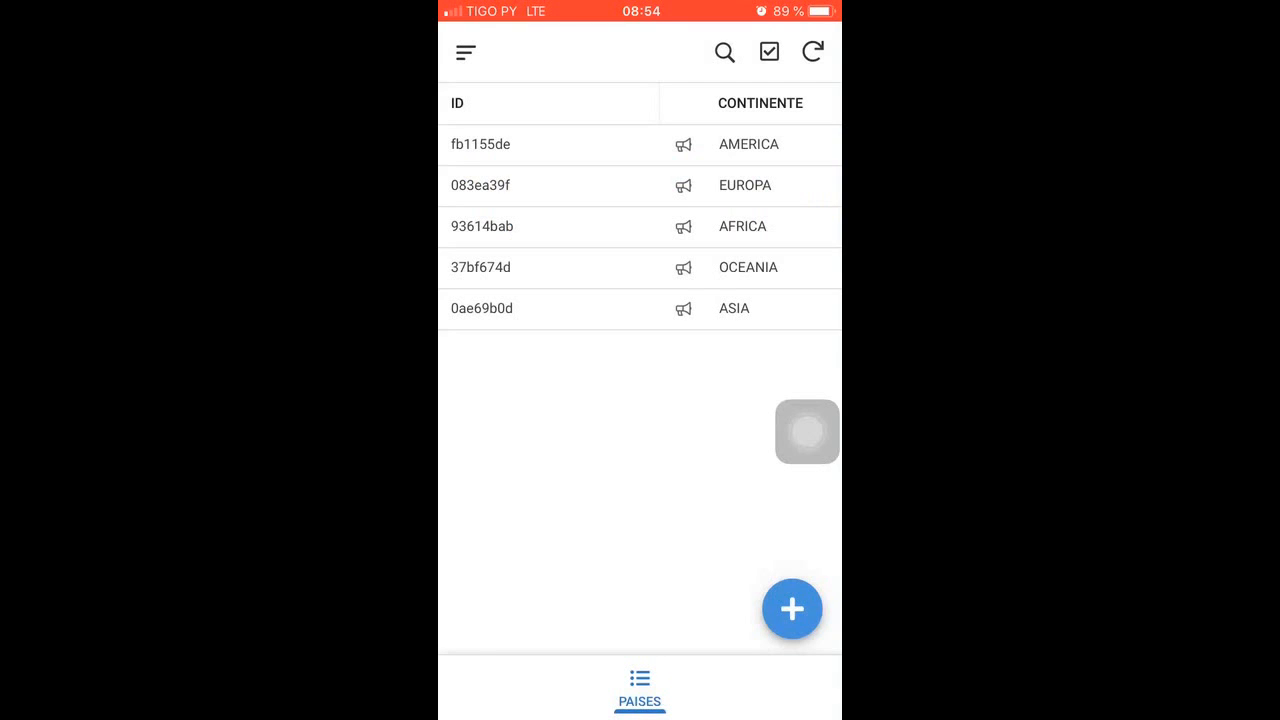
Step: Replace the EUROPA row's OBS text with "Florentina" through its quick-edit action, save it and check the record's details
click(680, 184)
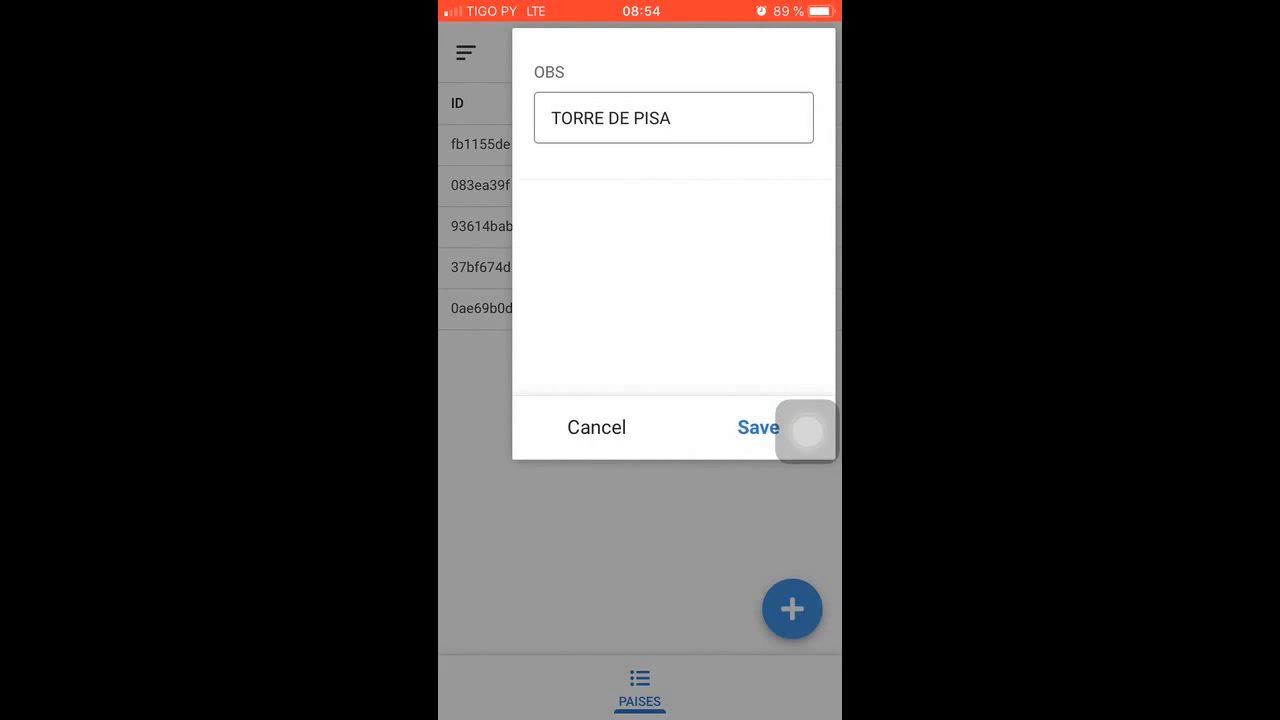
click(673, 118)
key(BackSpace)
key(BackSpace)
key(BackSpace)
key(BackSpace)
key(BackSpace)
key(BackSpace)
key(BackSpace)
key(BackSpace)
key(BackSpace)
key(BackSpace)
key(BackSpace)
key(BackSpace)
key(BackSpace)
text(Dior)
text(entina)
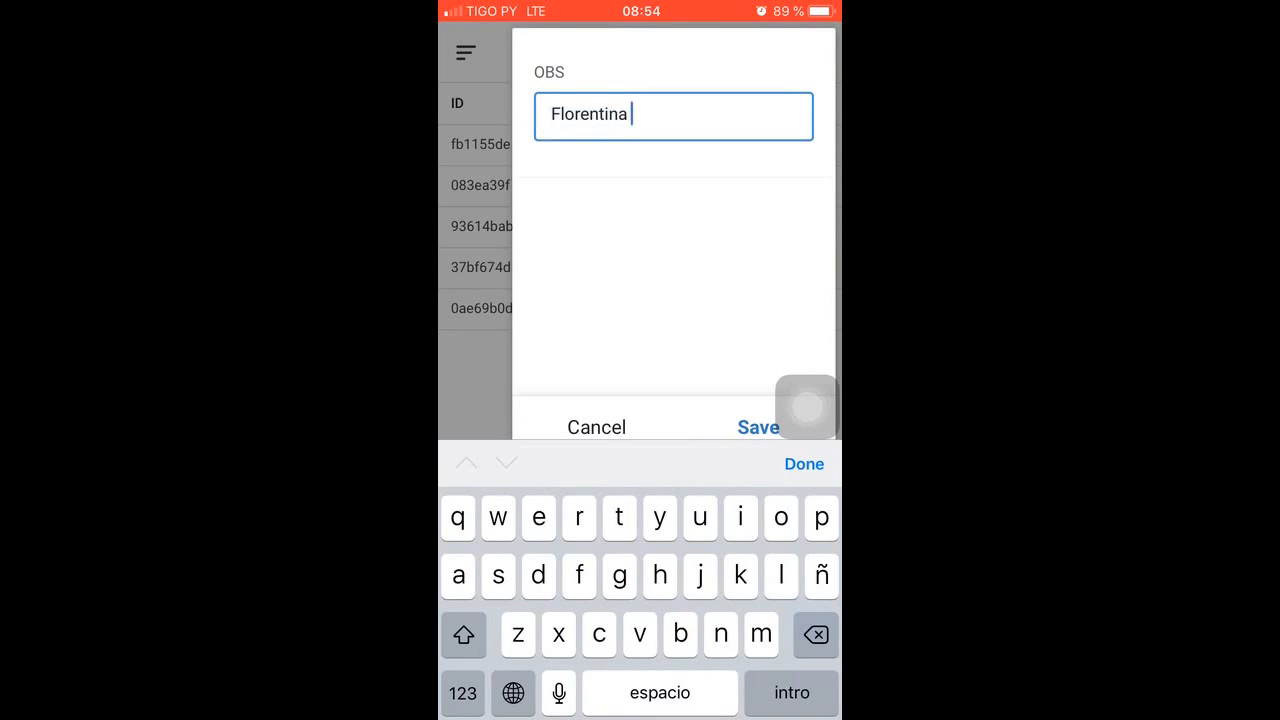
click(804, 464)
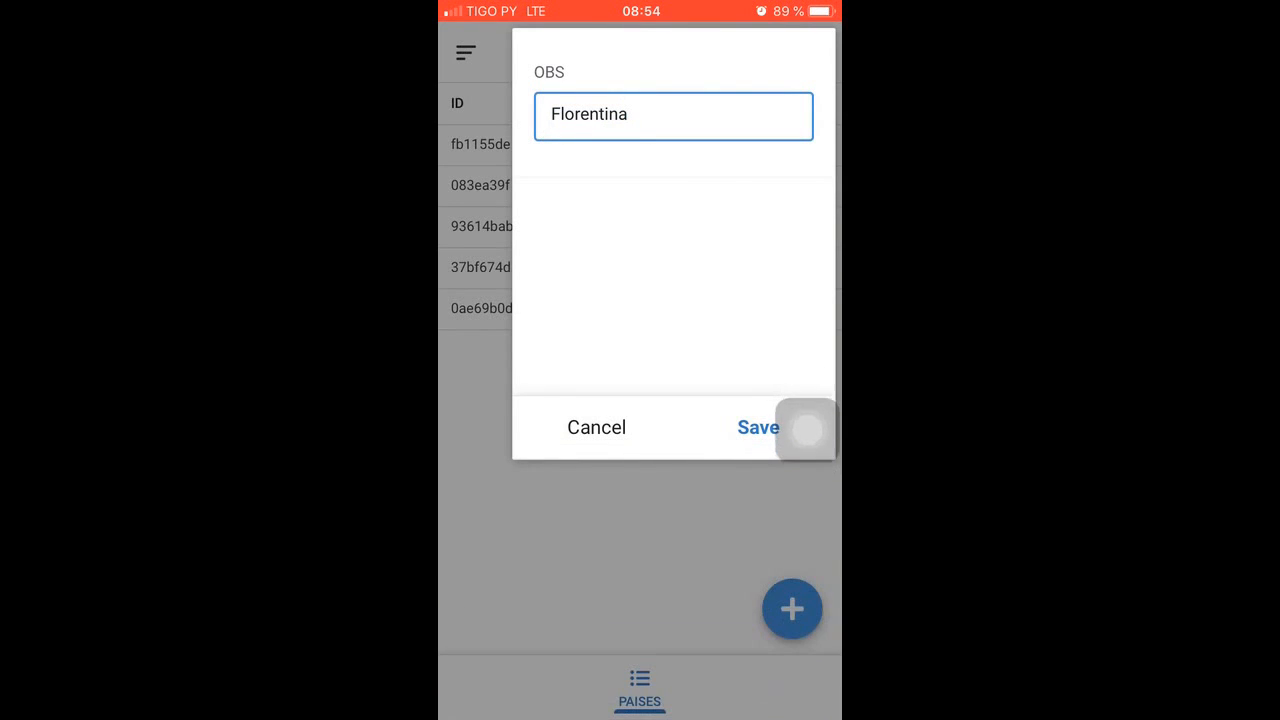
click(758, 427)
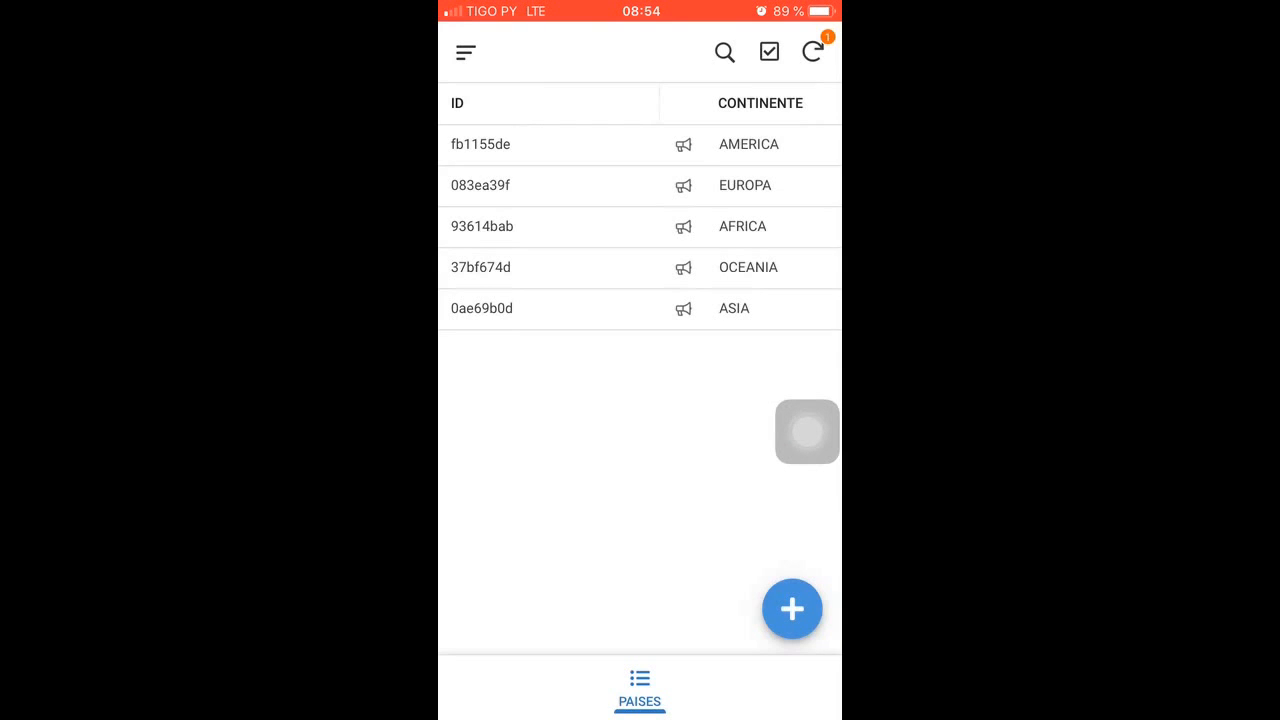
click(640, 186)
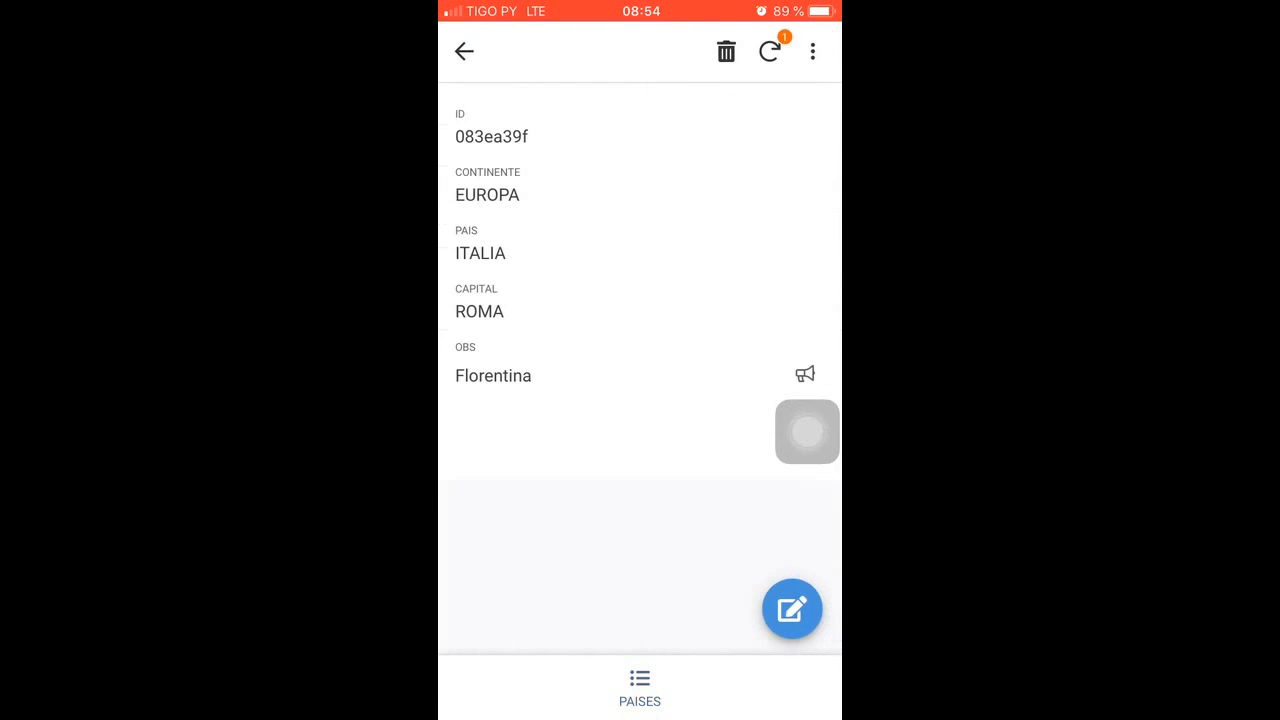
click(464, 51)
Step: Replace the ASIA row's OBS text with "Shanghai" through its quick-edit action, save it and check the record's details
click(640, 309)
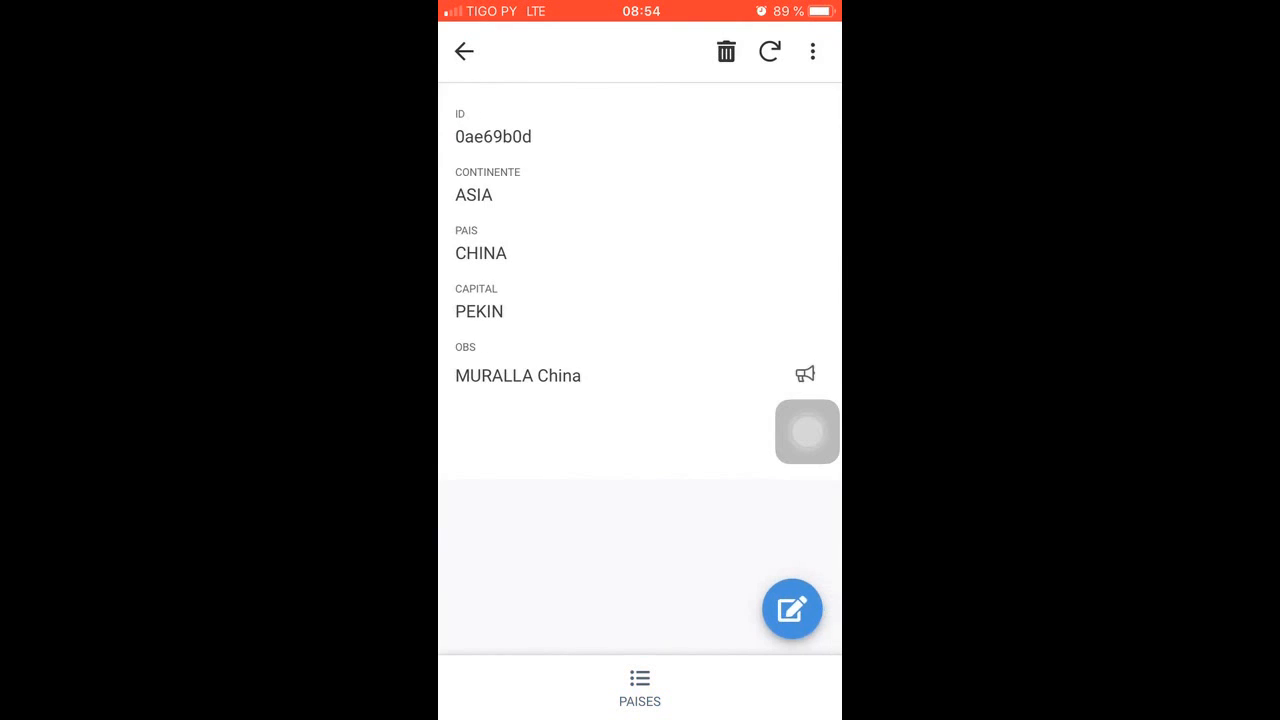
click(464, 51)
click(683, 309)
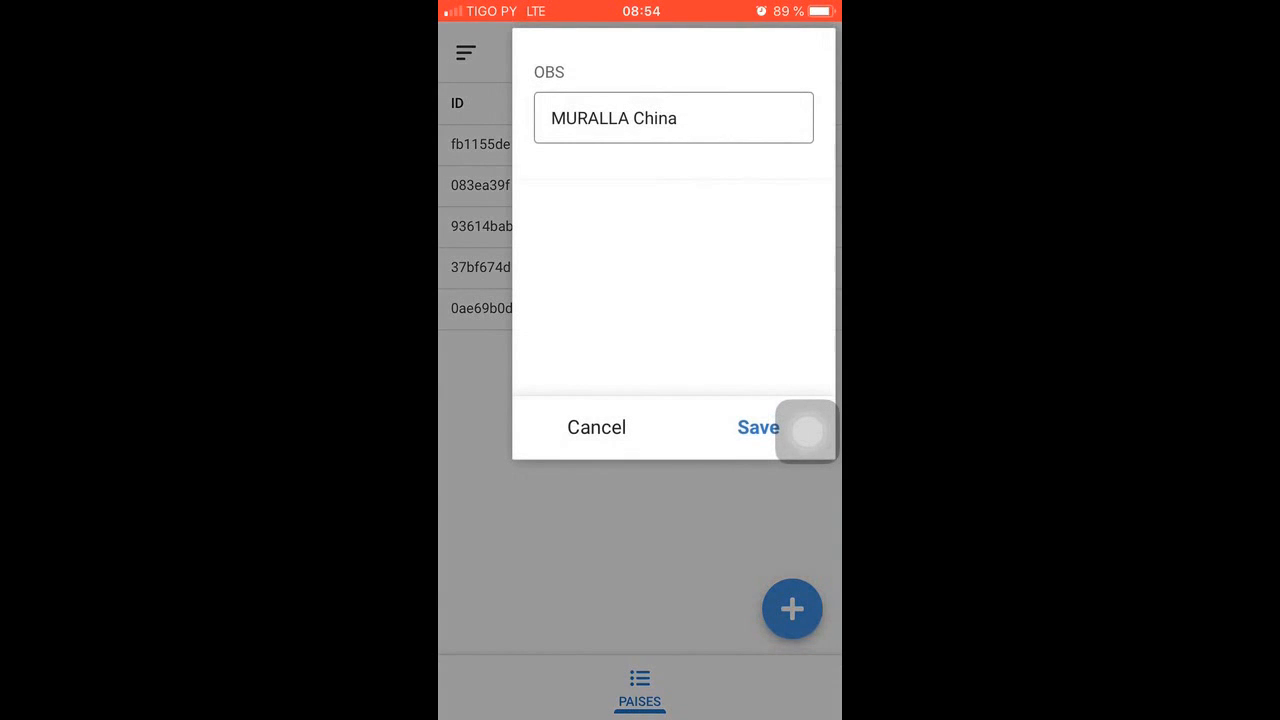
key(BackSpace)
key(BackSpace)
key(BackSpace)
key(BackSpace)
key(BackSpace)
key(BackSpace)
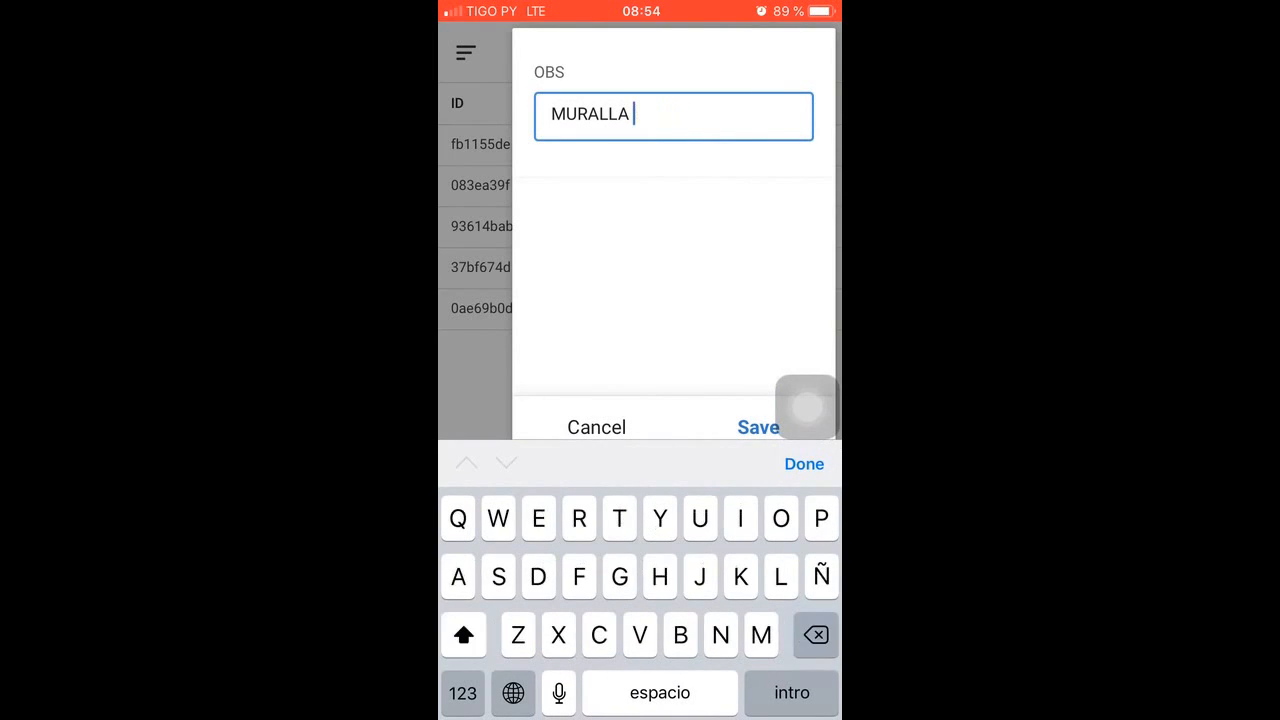
key(BackSpace)
key(BackSpace)
key(BackSpace)
key(BackSpace)
key(BackSpace)
key(BackSpace)
key(BackSpace)
text(Shanghau)
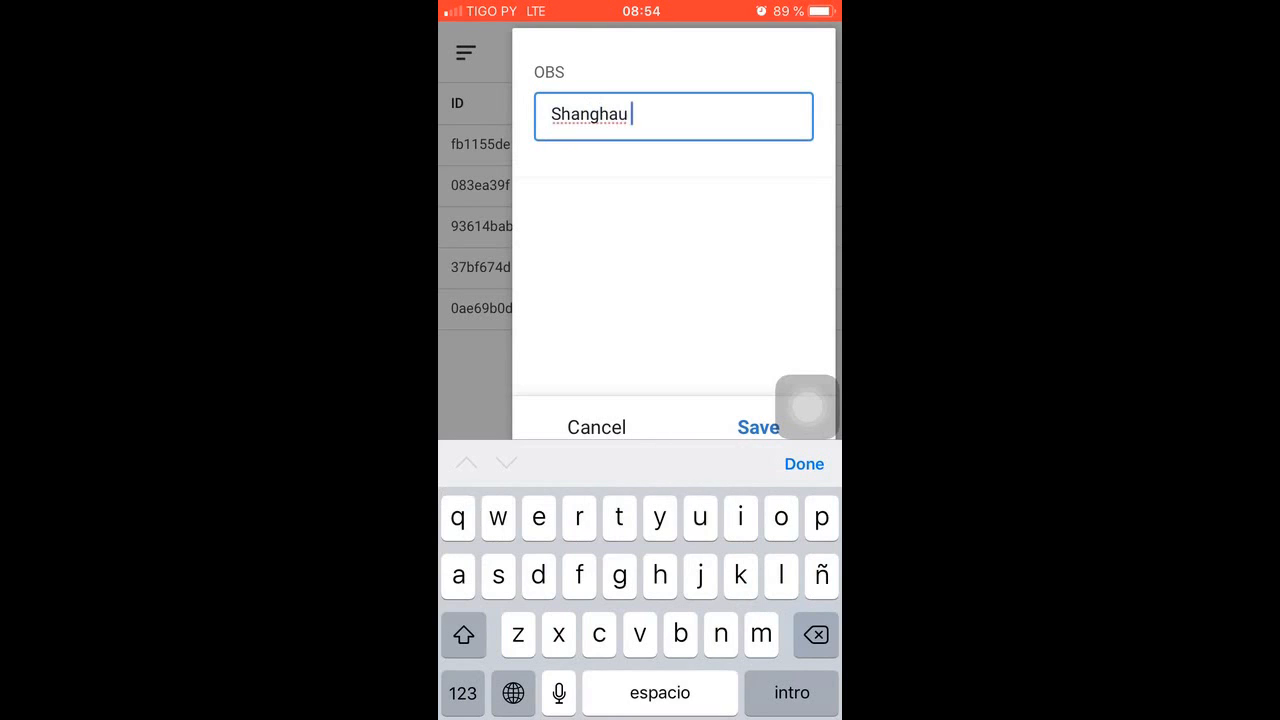
key(BackSpace)
key(BackSpace)
text(i)
click(758, 427)
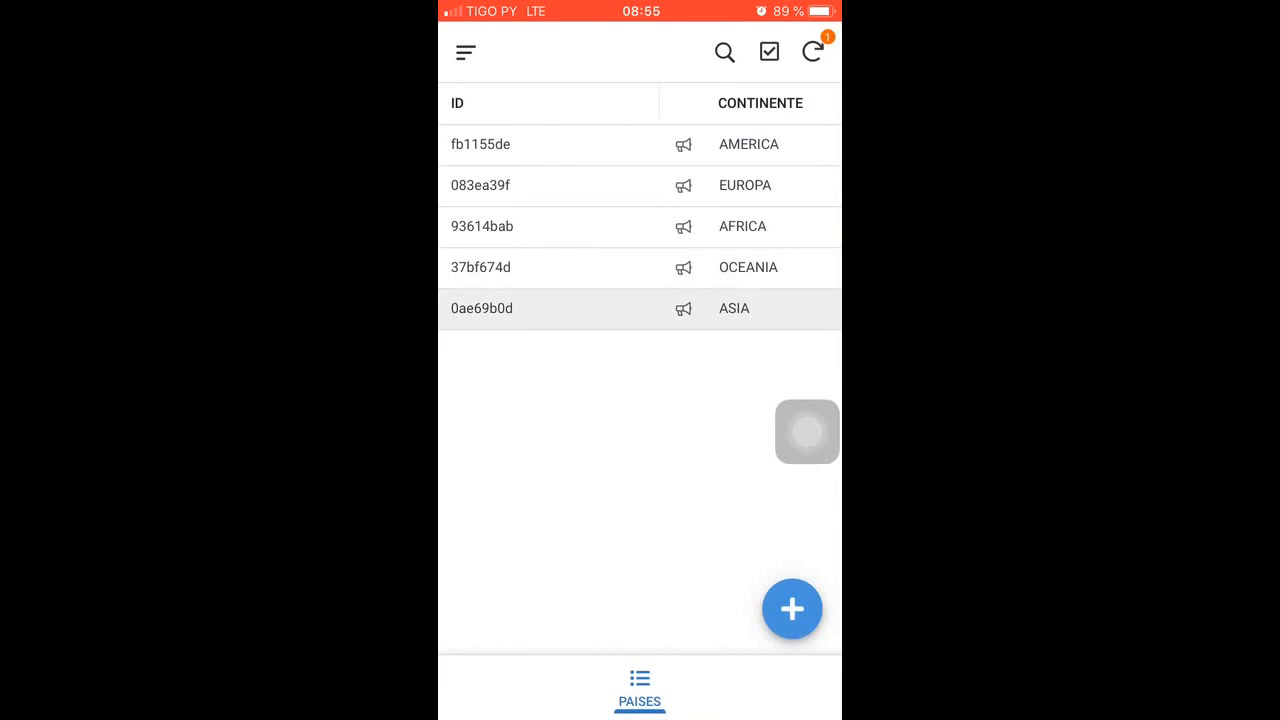
click(600, 308)
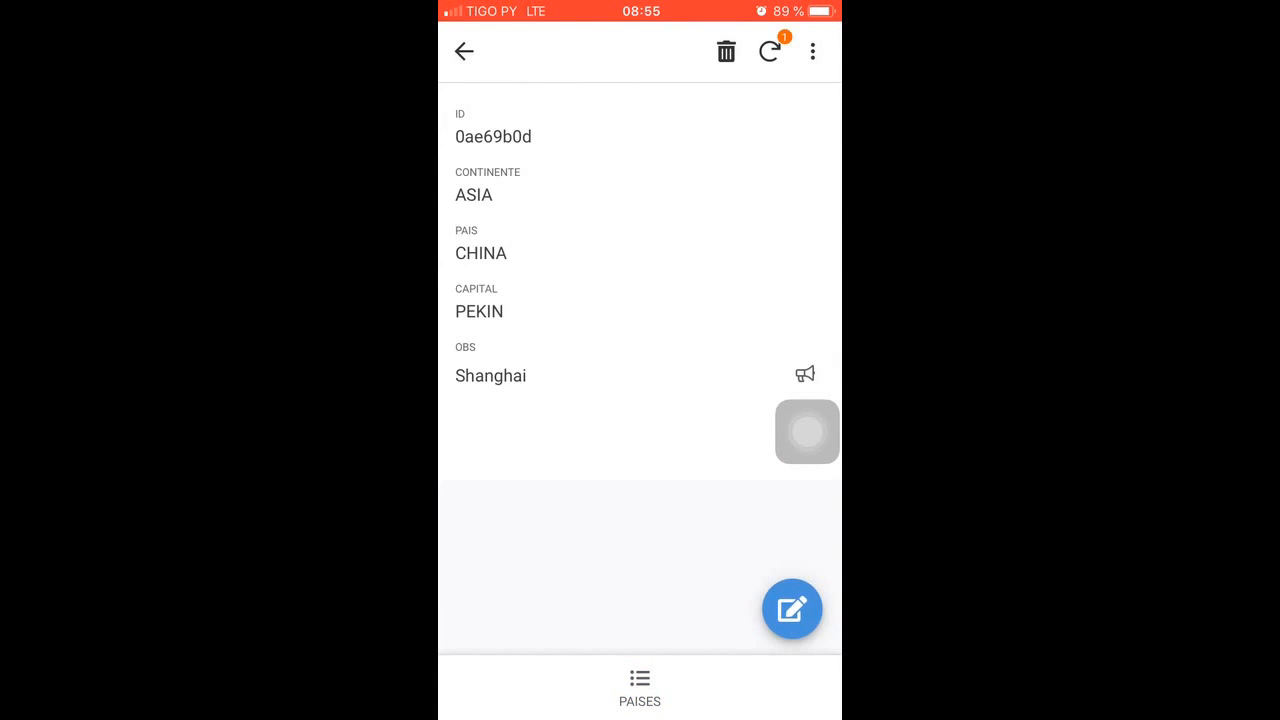
click(464, 51)
Step: Look at the OBS quick-edit forms of the AMERICA, EUROPA and OCEANIA rows without saving changes
click(683, 144)
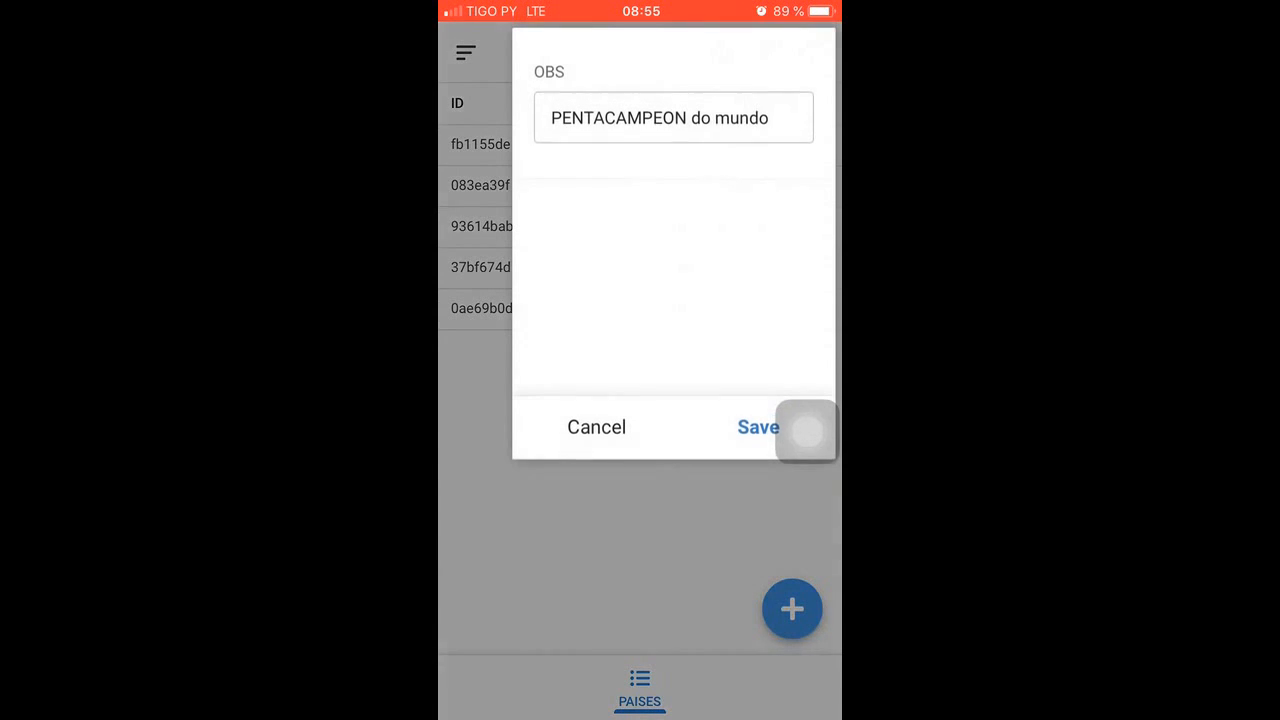
click(596, 427)
click(683, 185)
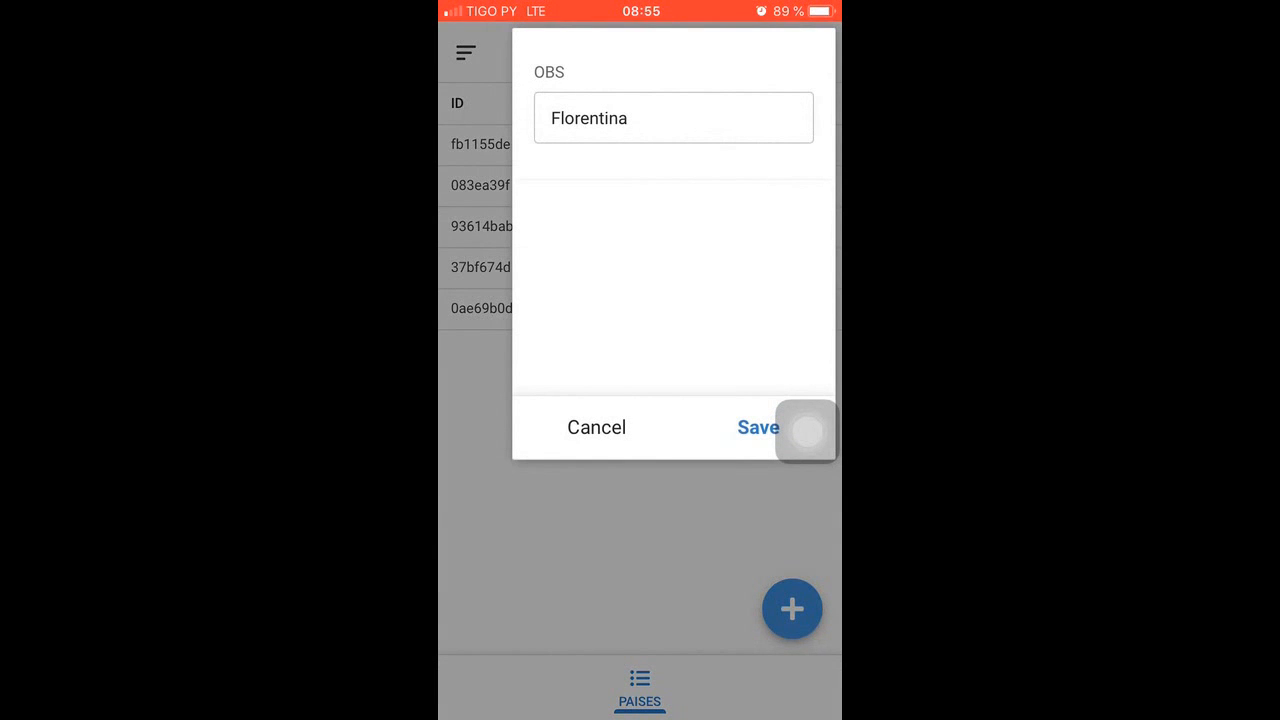
click(596, 427)
click(683, 267)
click(596, 427)
drag(640, 716, 640, 400)
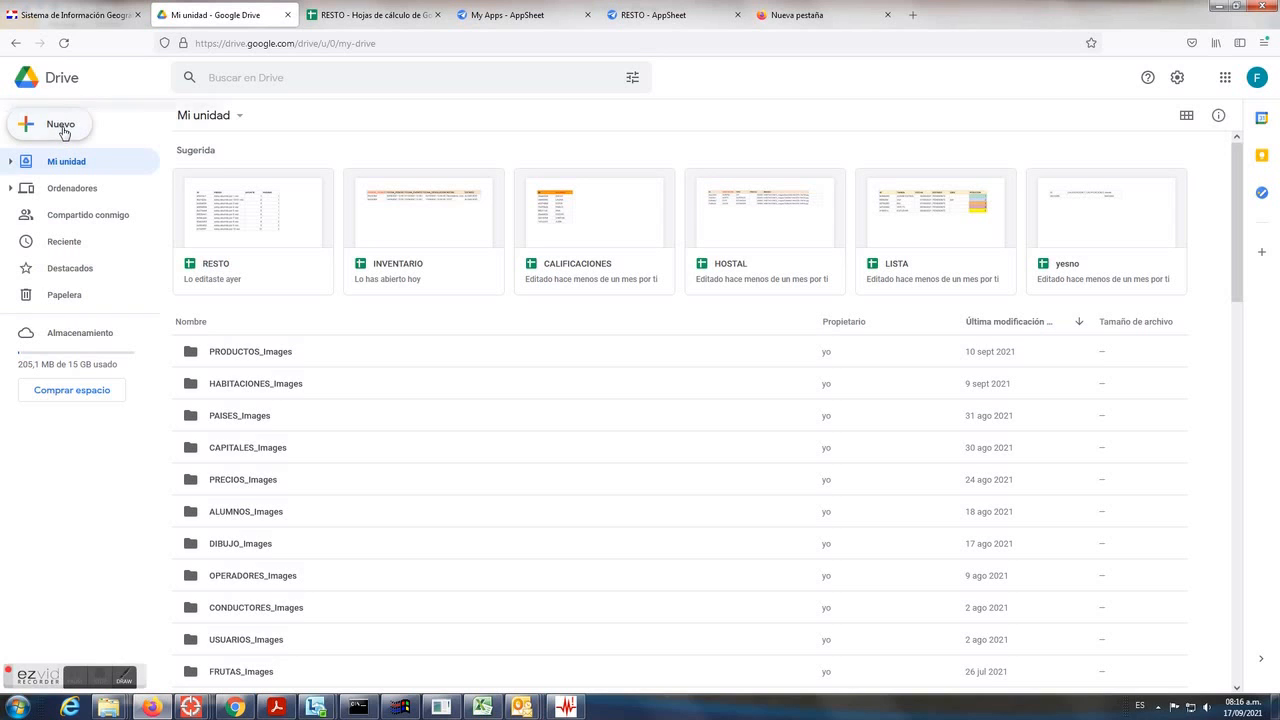
Step: Create a new blank Google Sheets spreadsheet from Google Drive and close the RESTO spreadsheet
click(63, 129)
mouse_move(193, 238)
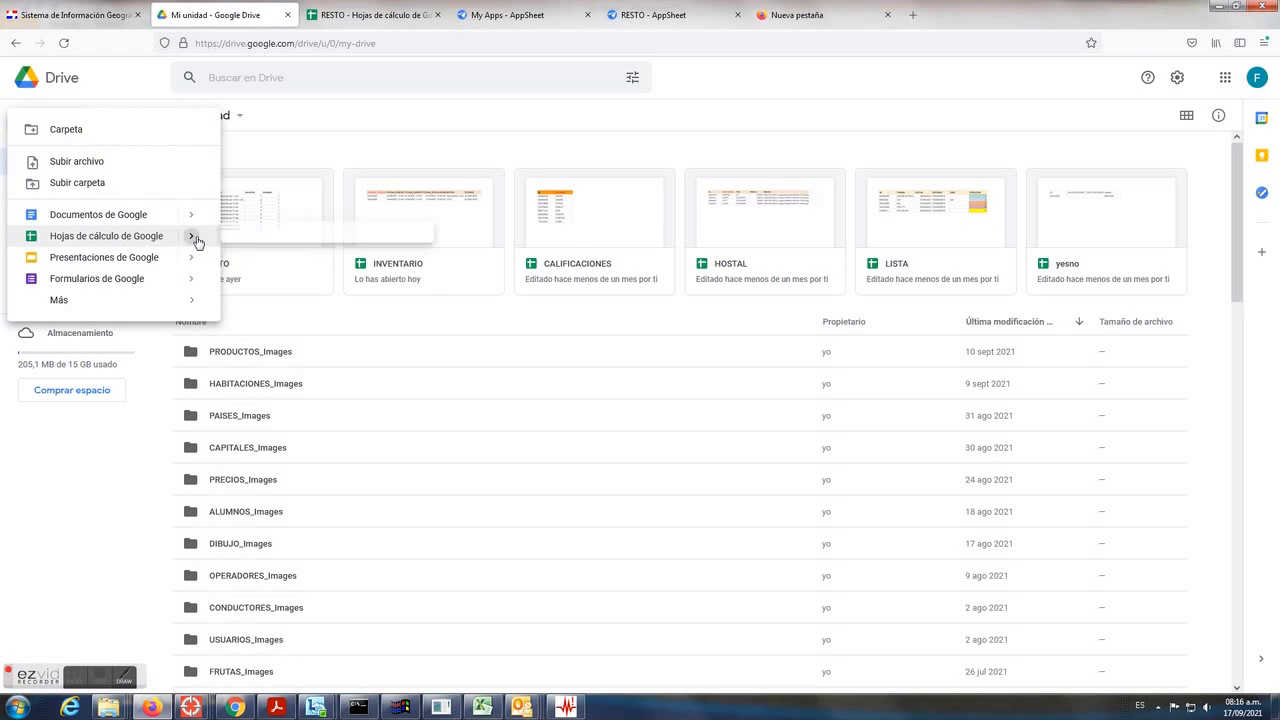
click(259, 249)
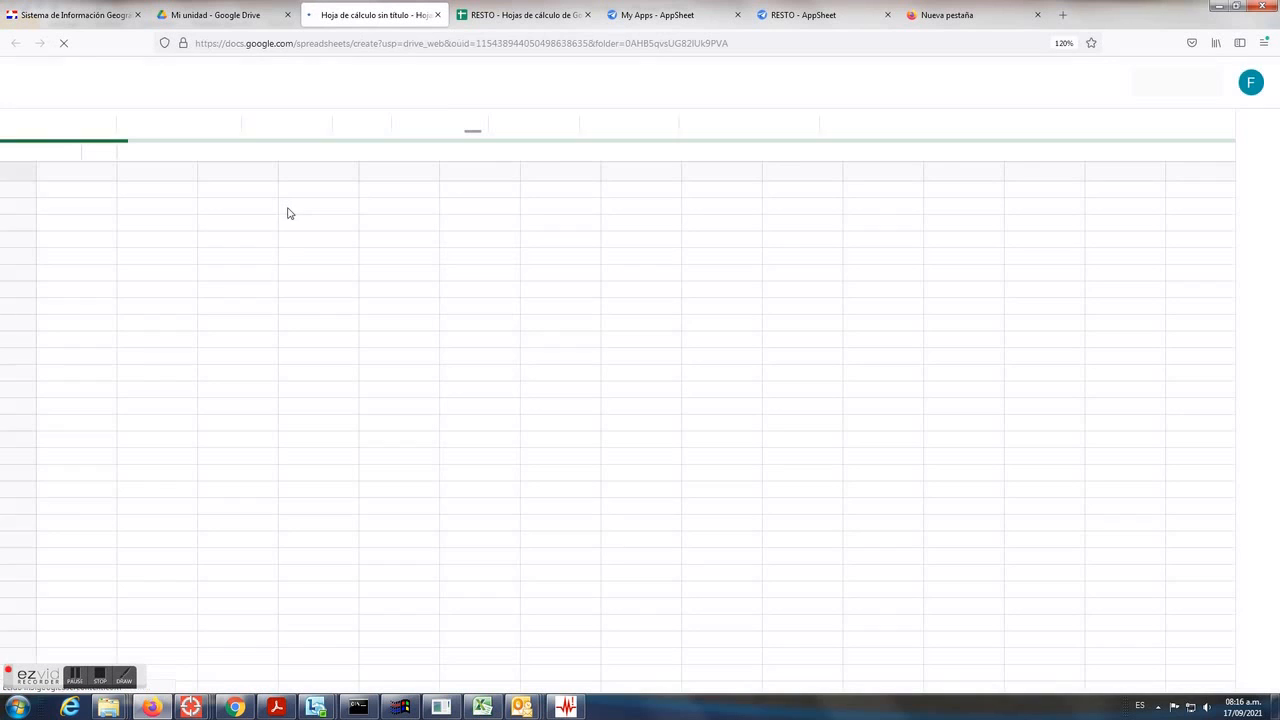
click(587, 20)
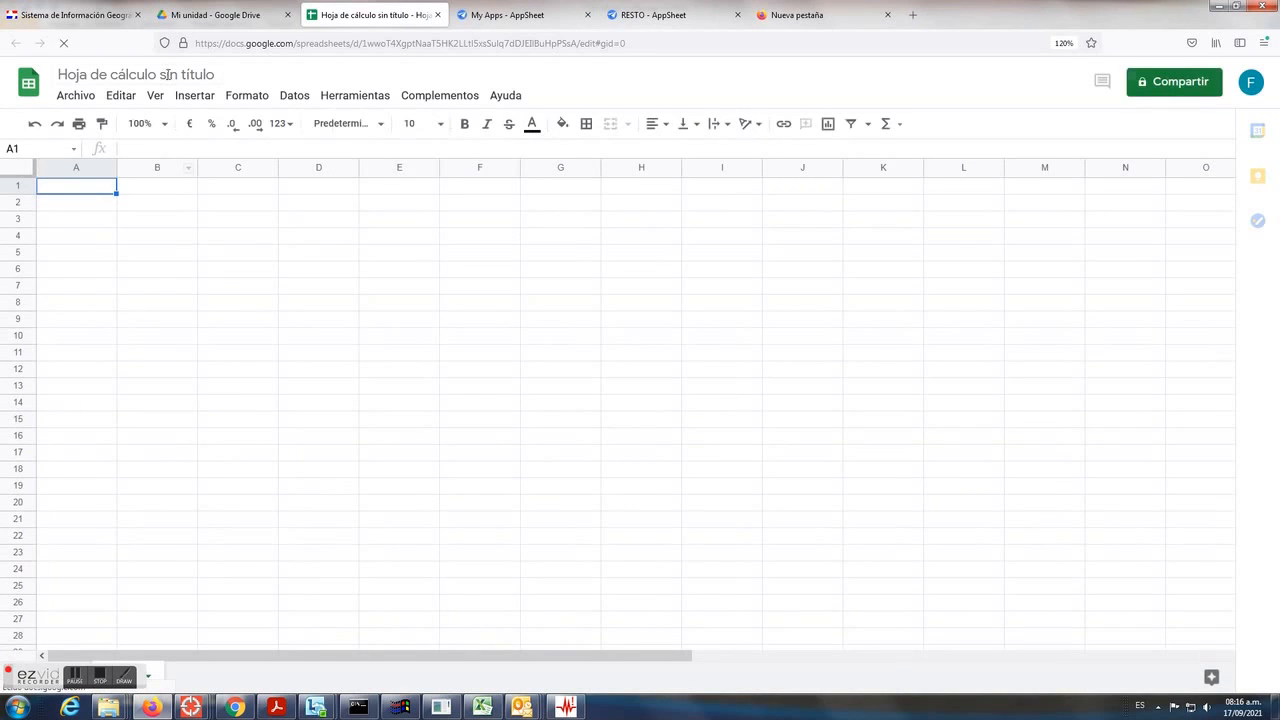
drag(40, 680, 331, 630)
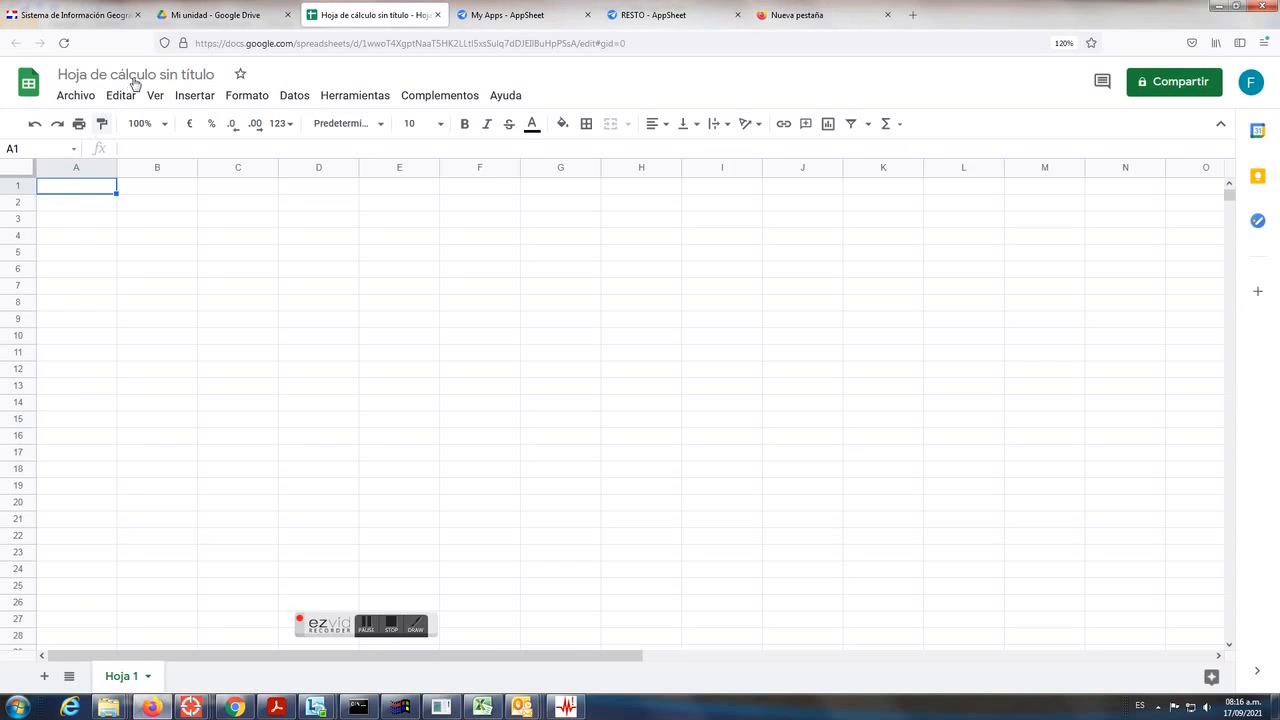
Step: Name the untitled spreadsheet PAISES in uppercase
click(165, 74)
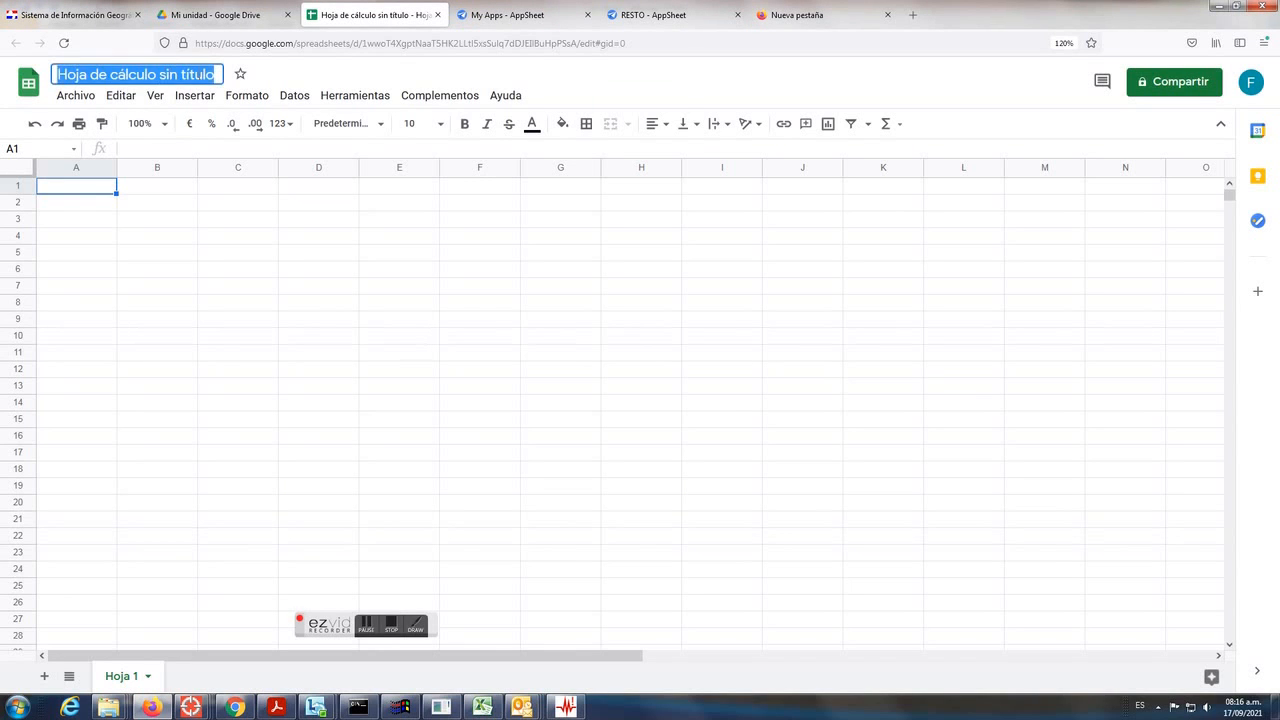
text(paise)
key(BackSpace)
key(BackSpace)
key(BackSpace)
key(BackSpace)
key(BackSpace)
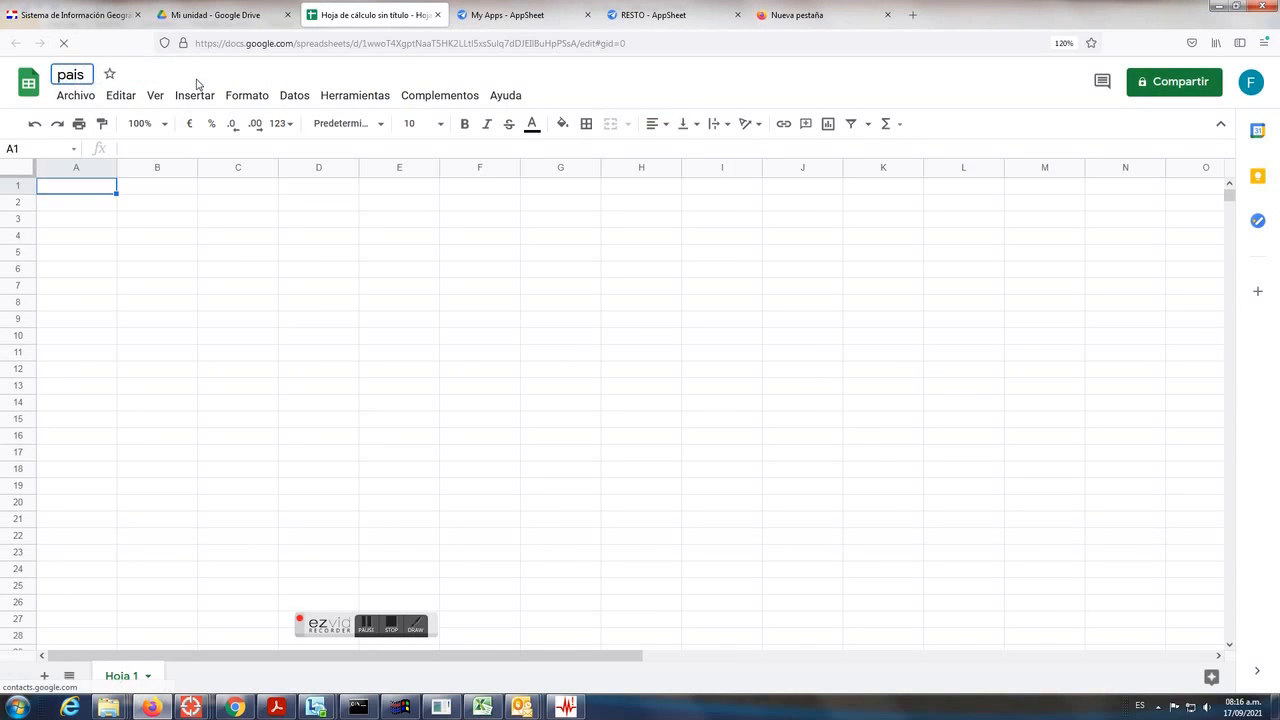
text(PAISES)
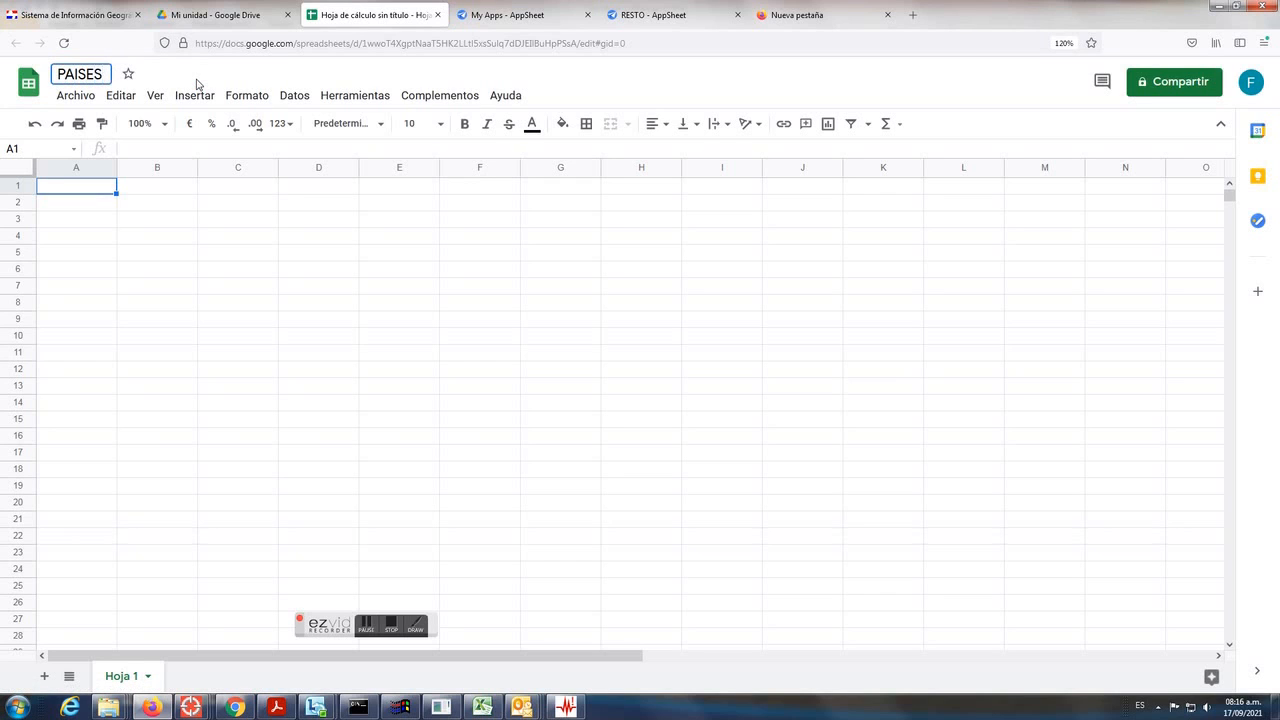
Step: Rename the sheet "Hoja 1" as PAISES
double_click(121, 677)
text(PAISESS)
key(BackSpace)
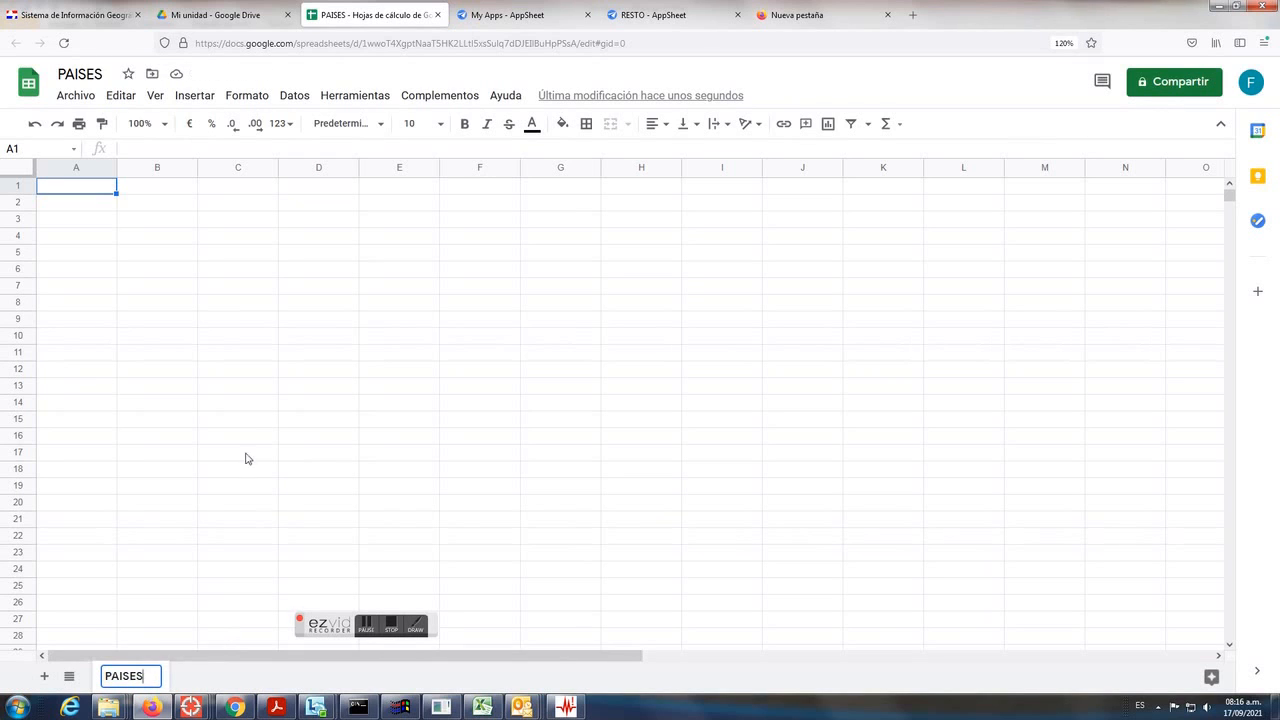
click(242, 455)
Step: Enter the column headers ID, CONTINENTE, PAIS, CAPITAL and OBS in cells A1 to E1
click(88, 193)
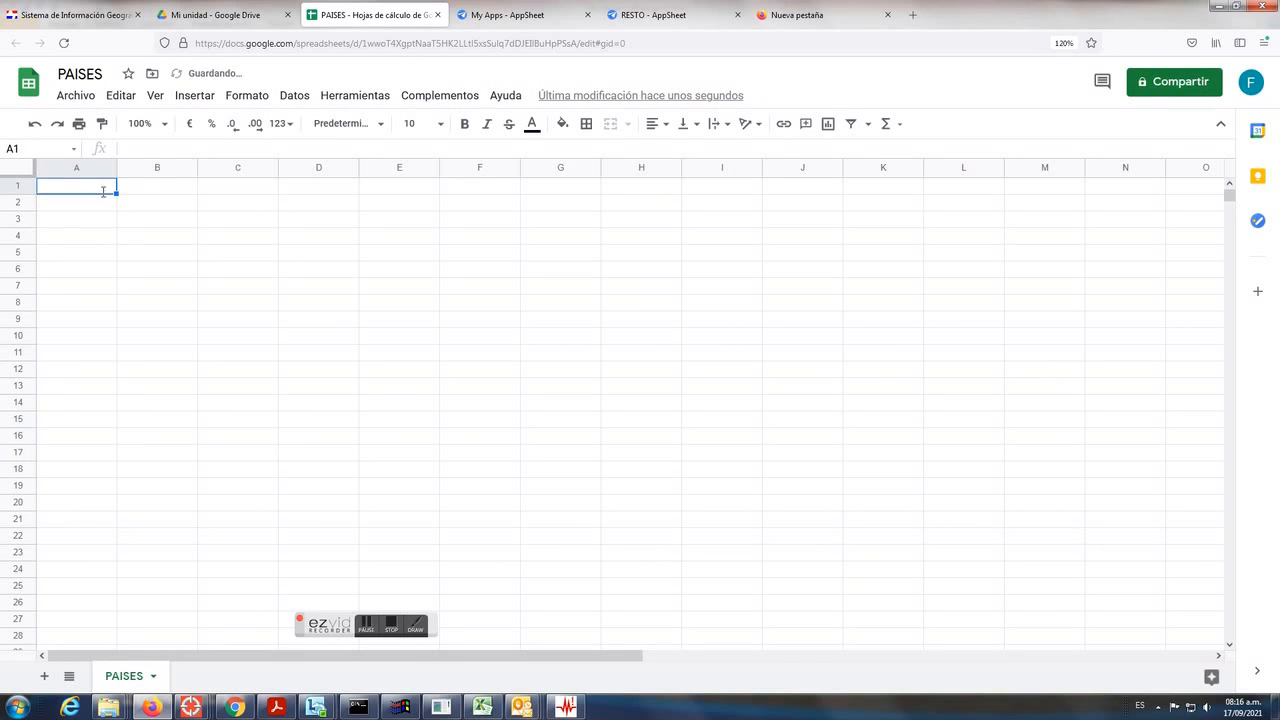
text(ID)
key(Tab)
text(CONT)
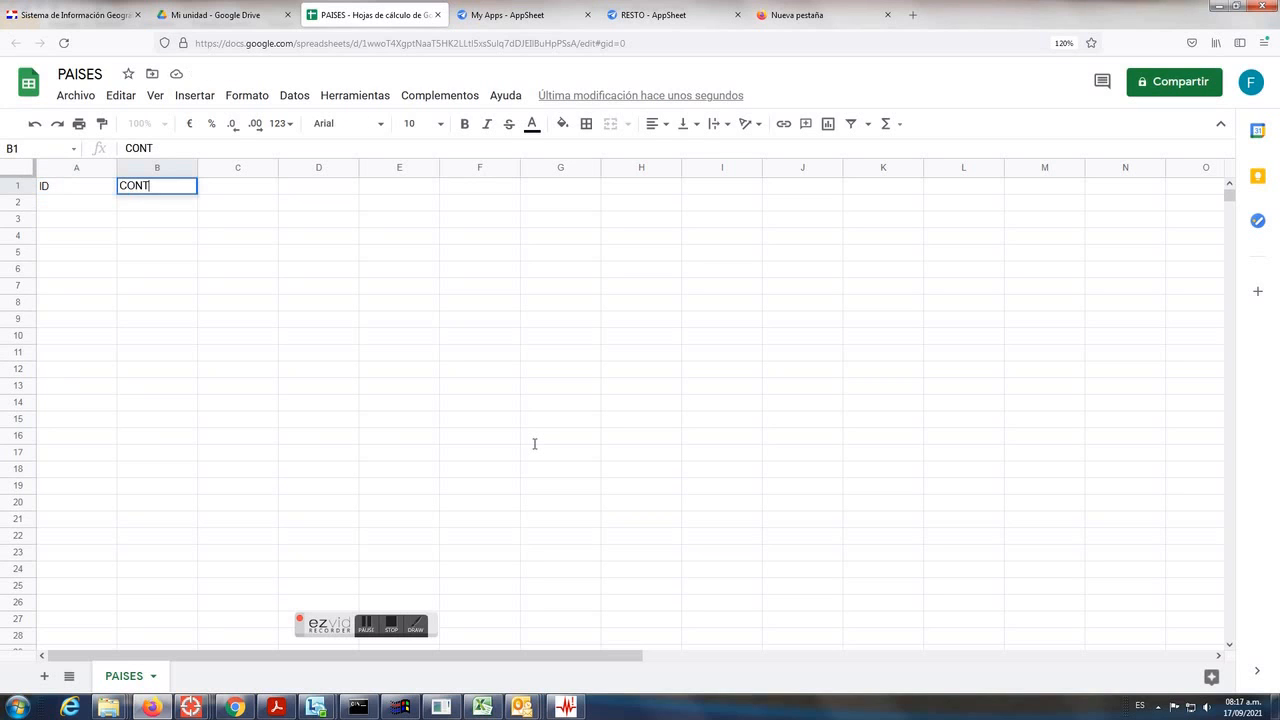
text(INENTEPAIS)
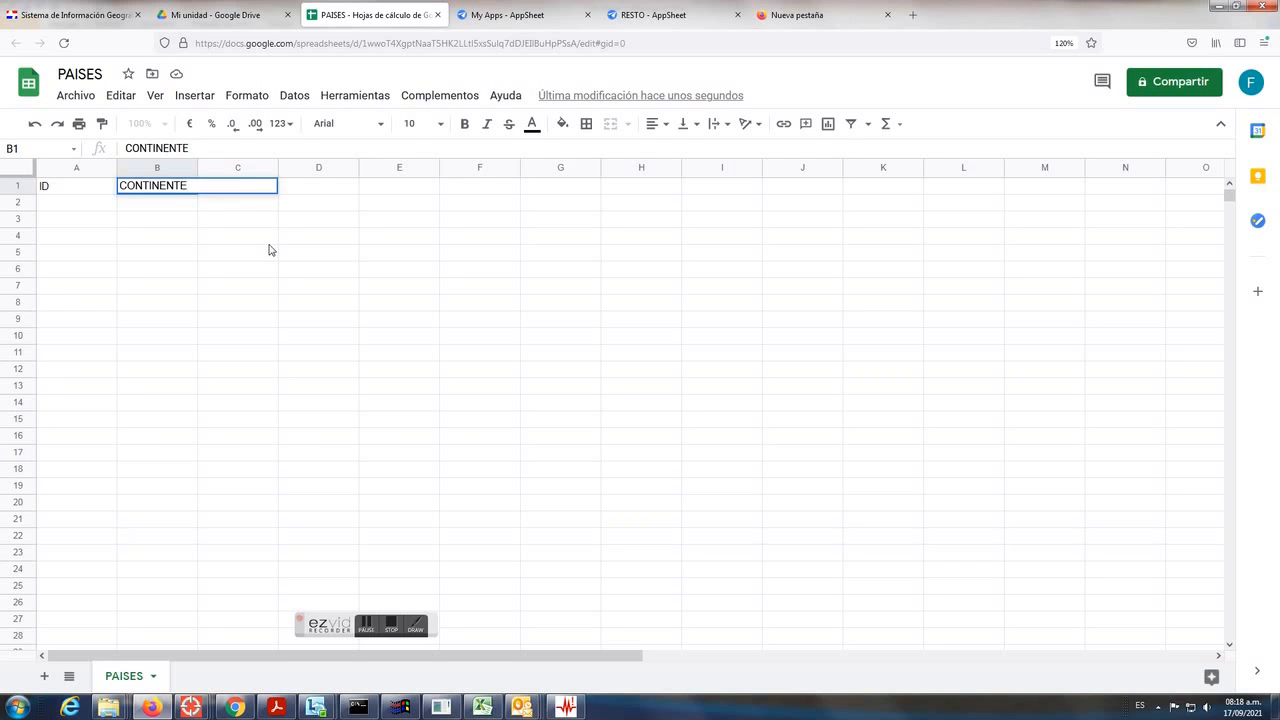
key(Tab)
text(PASI)
key(BackSpace)
key(BackSpace)
text(IS)
key(Tab)
text(CAPITAL)
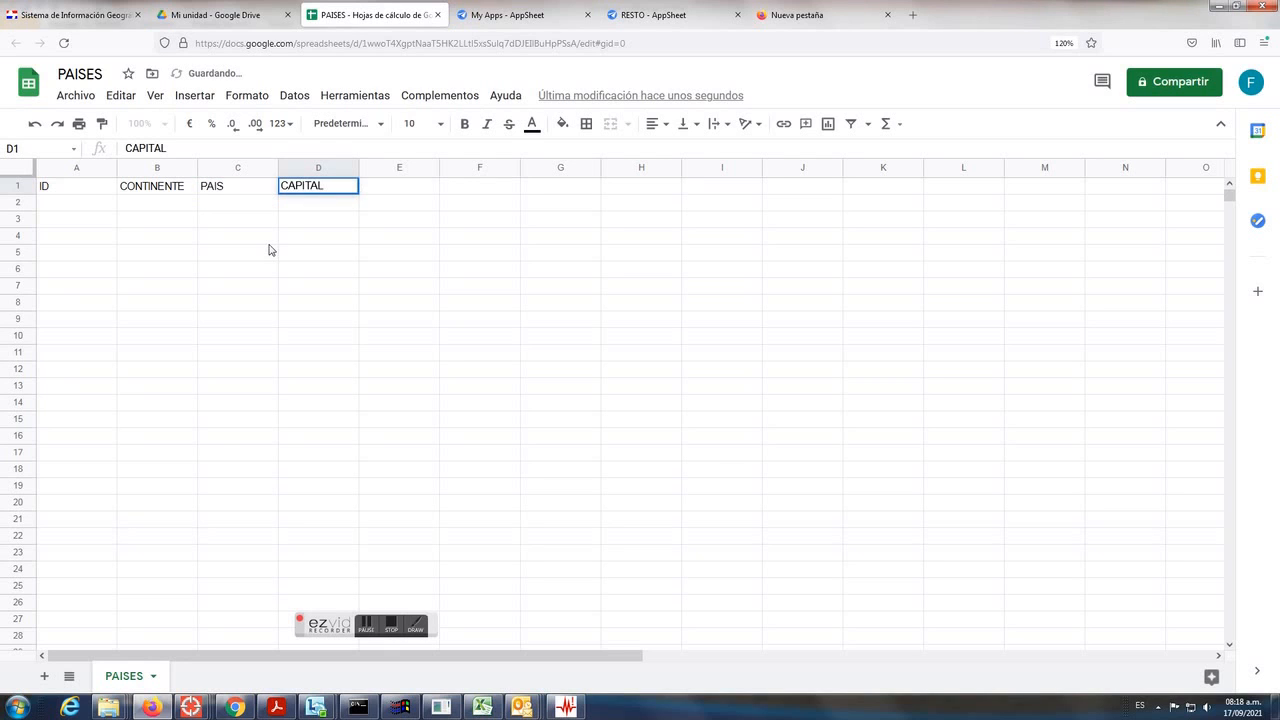
key(Tab)
text(OBS)
key(Return)
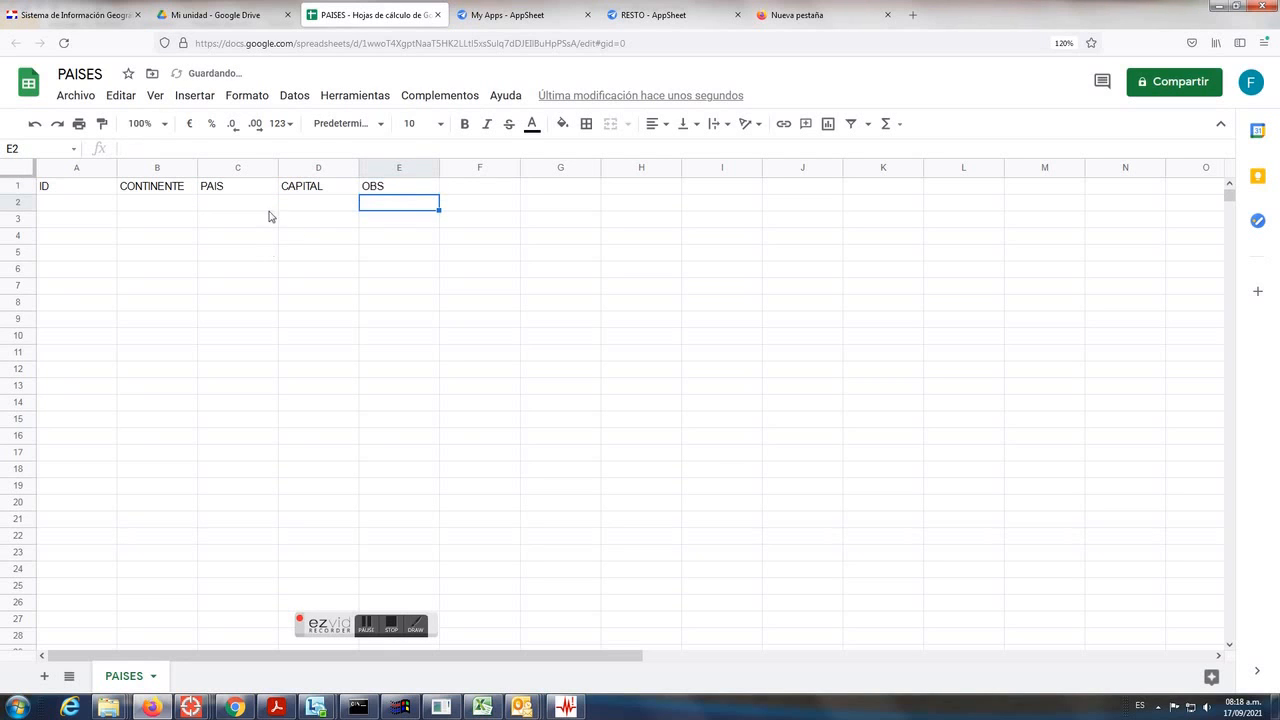
Step: Make the header cells A1:E1 bold and give them a light orange fill
drag(88, 189, 375, 199)
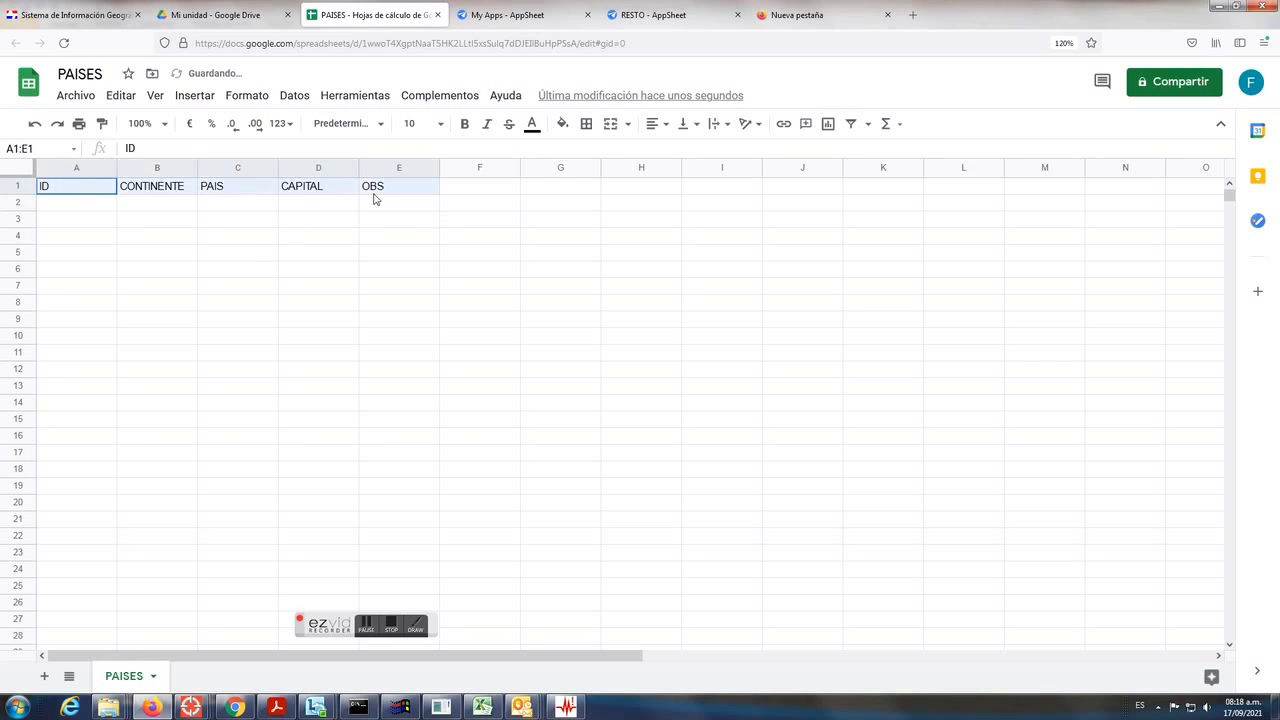
click(464, 125)
click(566, 128)
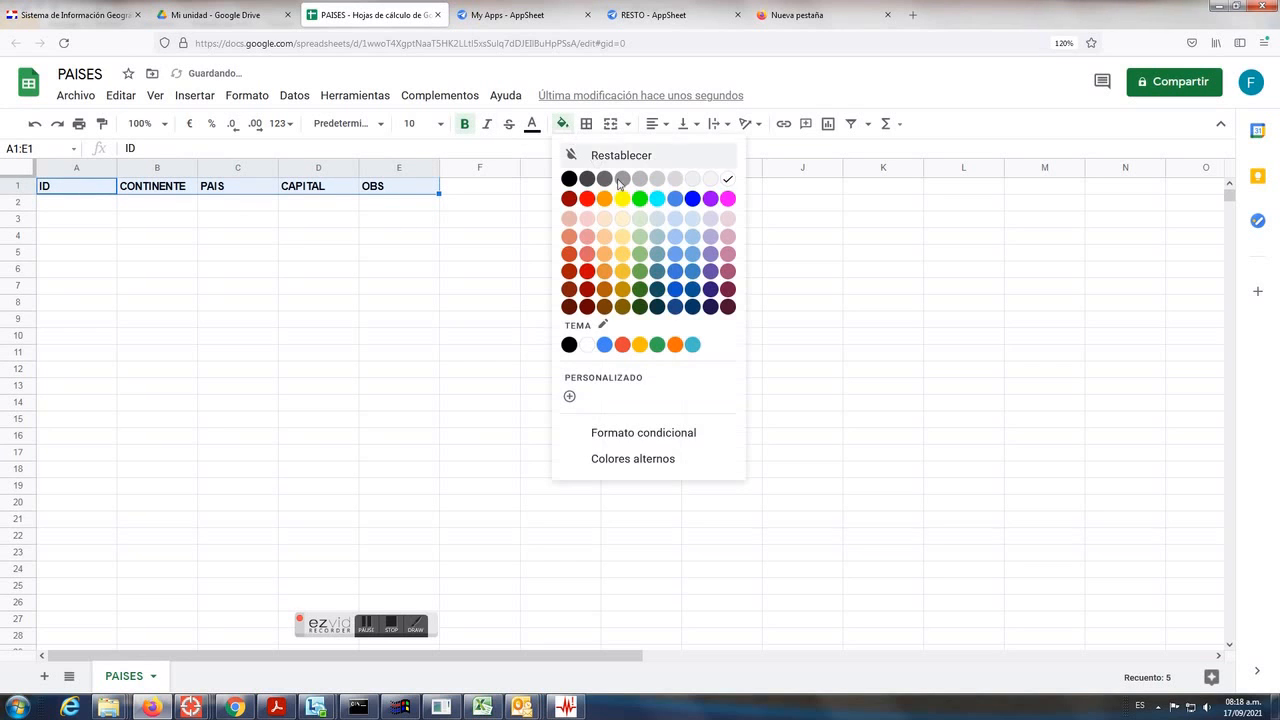
click(606, 222)
click(487, 242)
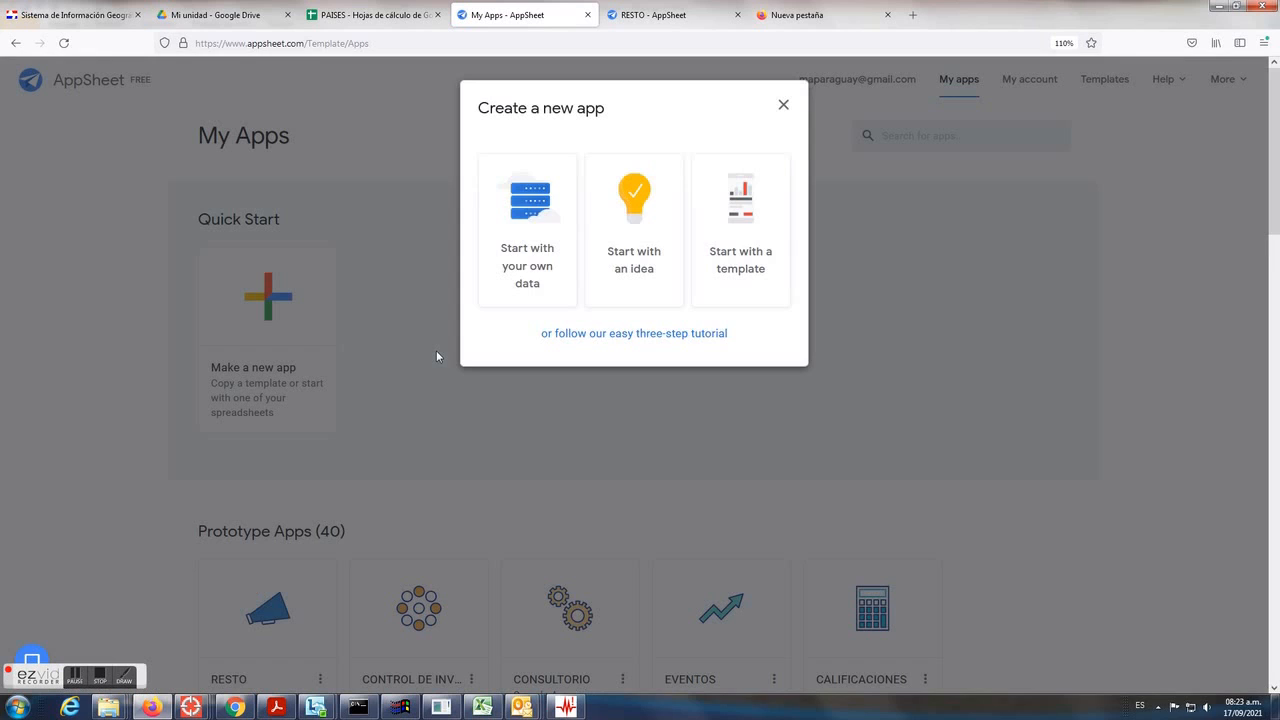
Step: Start a new app from existing data, naming it PAISES and choosing the Inspections & Surveys category
click(515, 220)
key(ctrl+a)
text(pa)
key(BackSpace)
key(BackSpace)
text(PAISES)
key(BackSpace)
key(BackSpace)
key(BackSpace)
key(BackSpace)
key(BackSpace)
text(ISES)
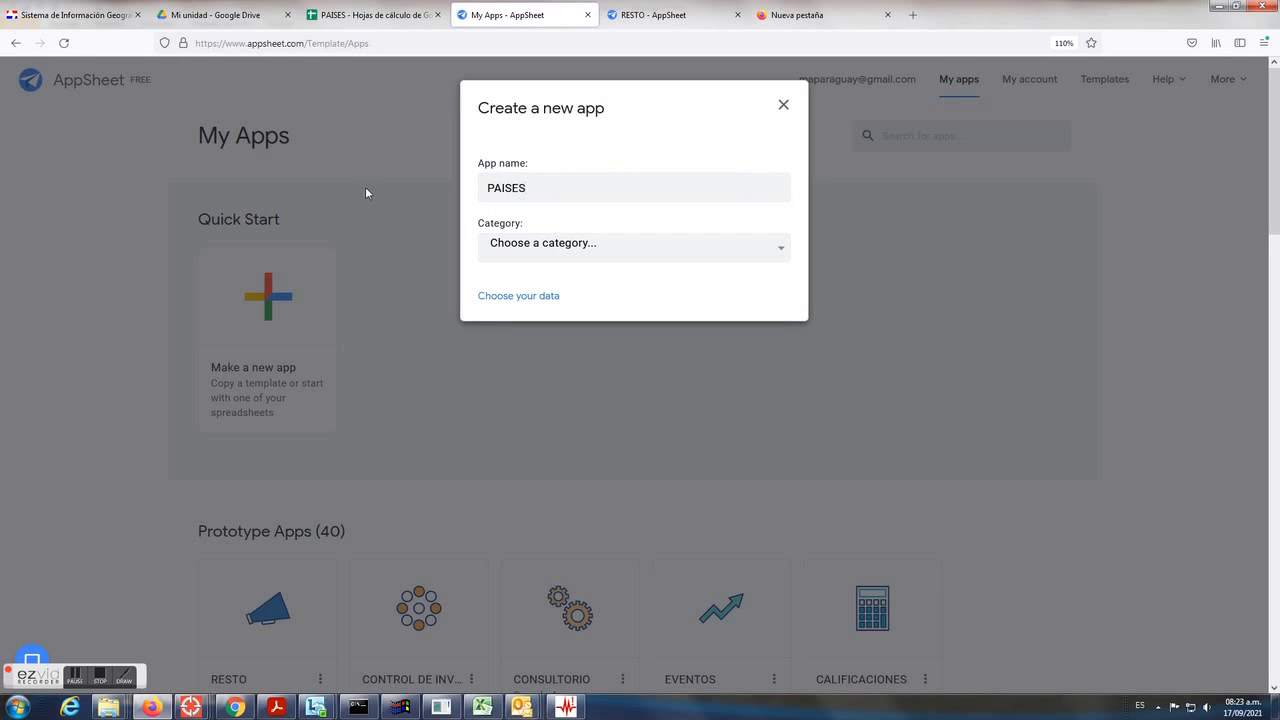
click(605, 252)
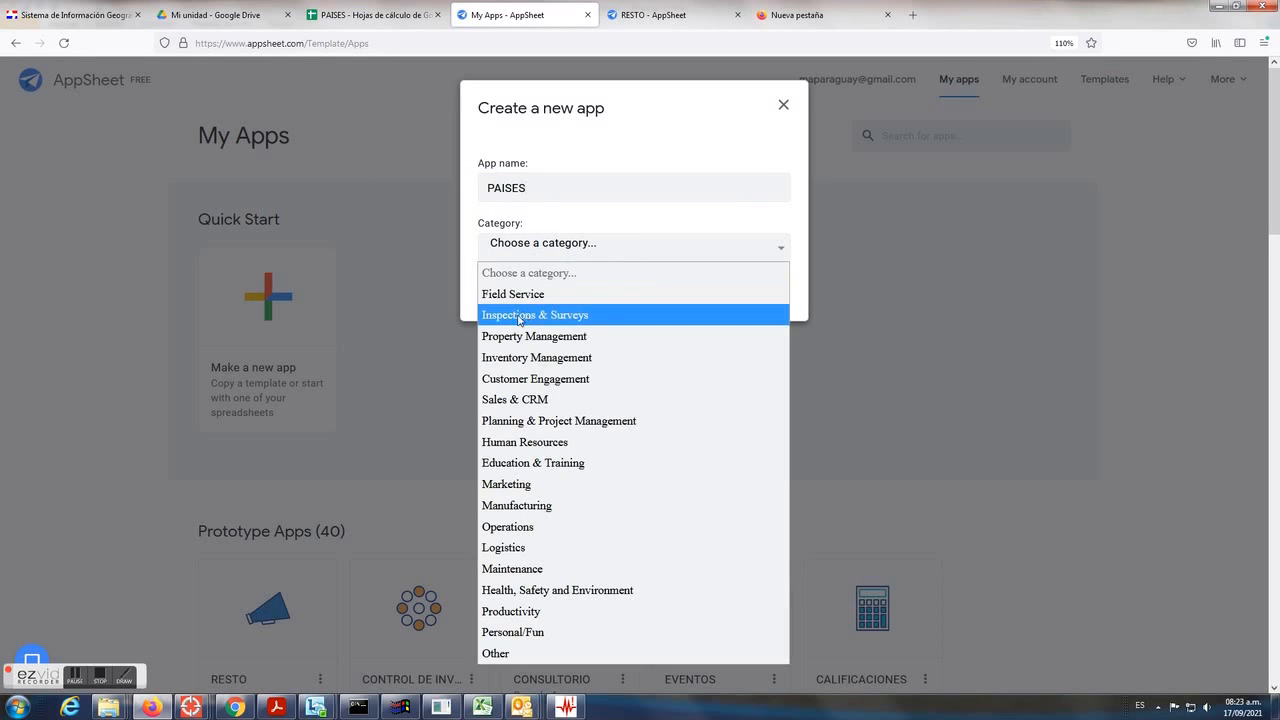
click(519, 316)
Step: Use the PAISES spreadsheet from the google data source as the new app's data
click(507, 296)
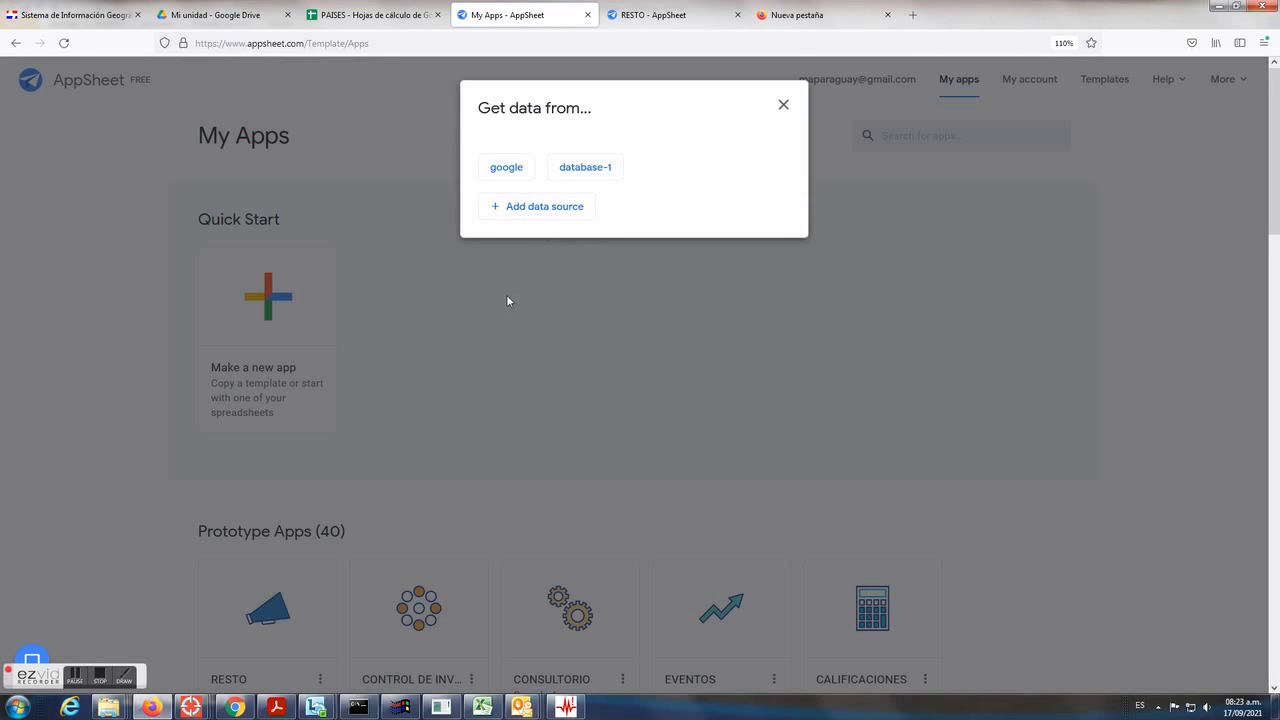
click(516, 170)
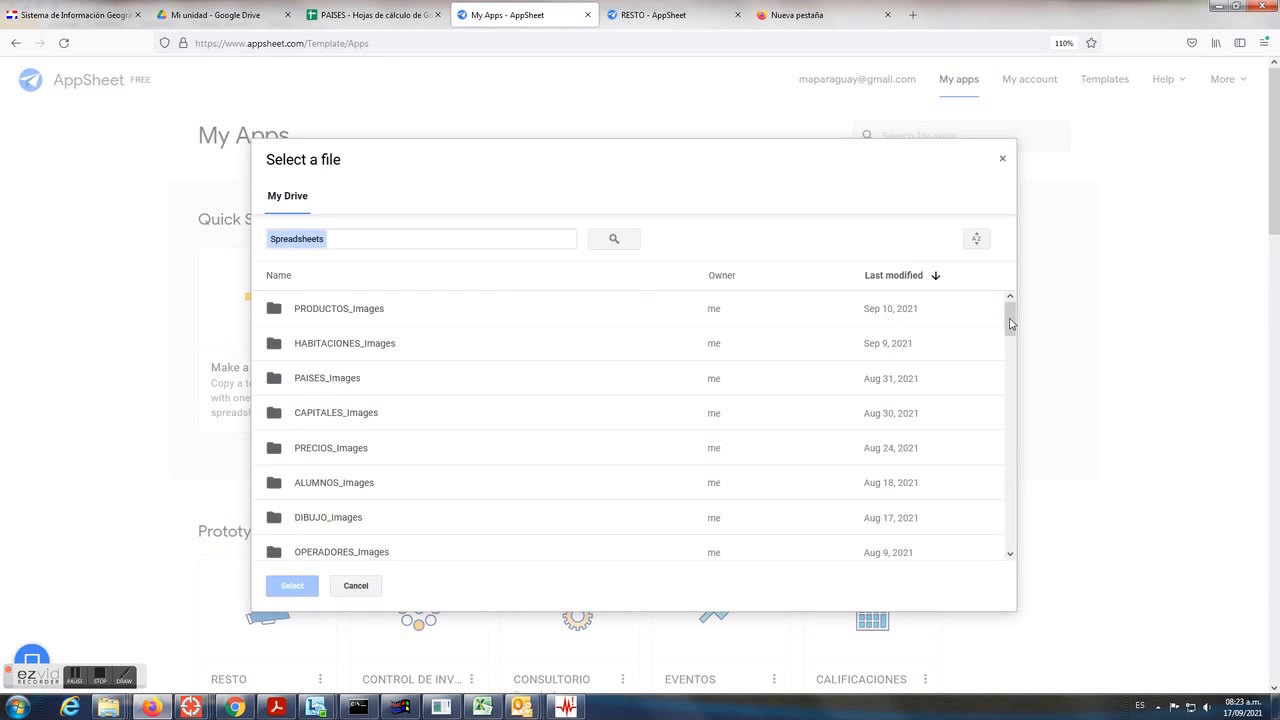
drag(1012, 323, 1004, 429)
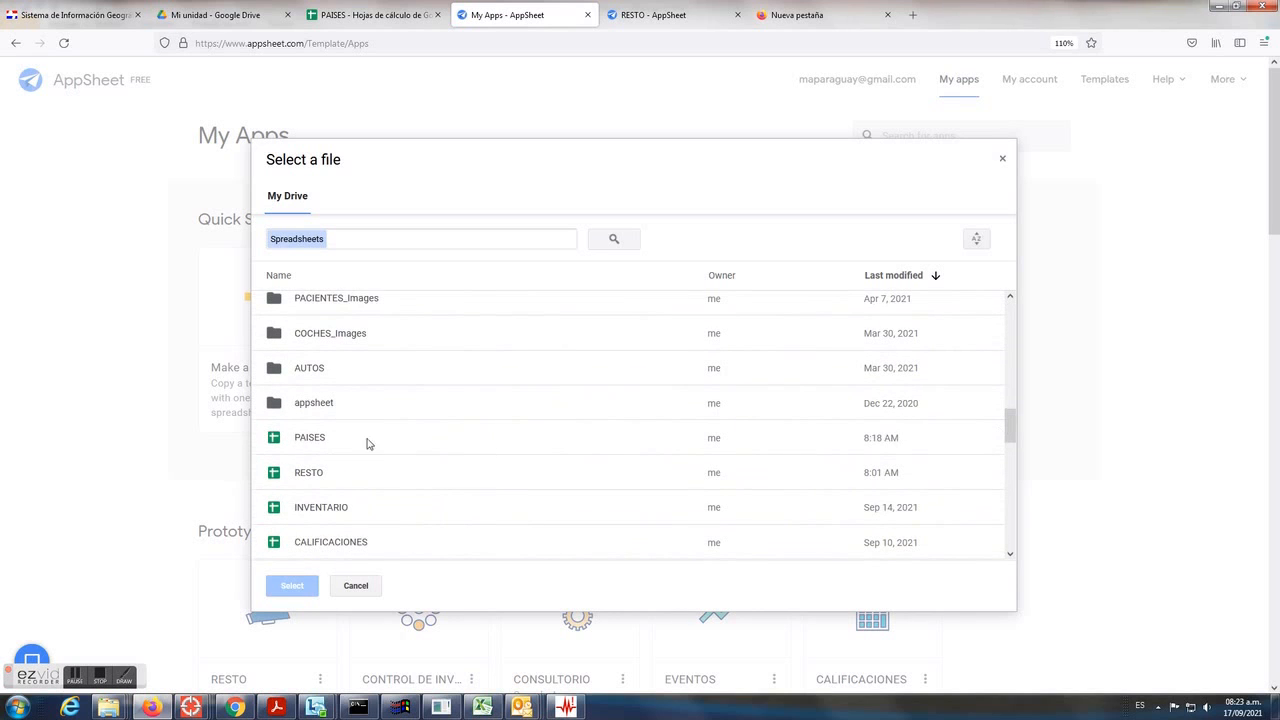
click(301, 440)
click(290, 585)
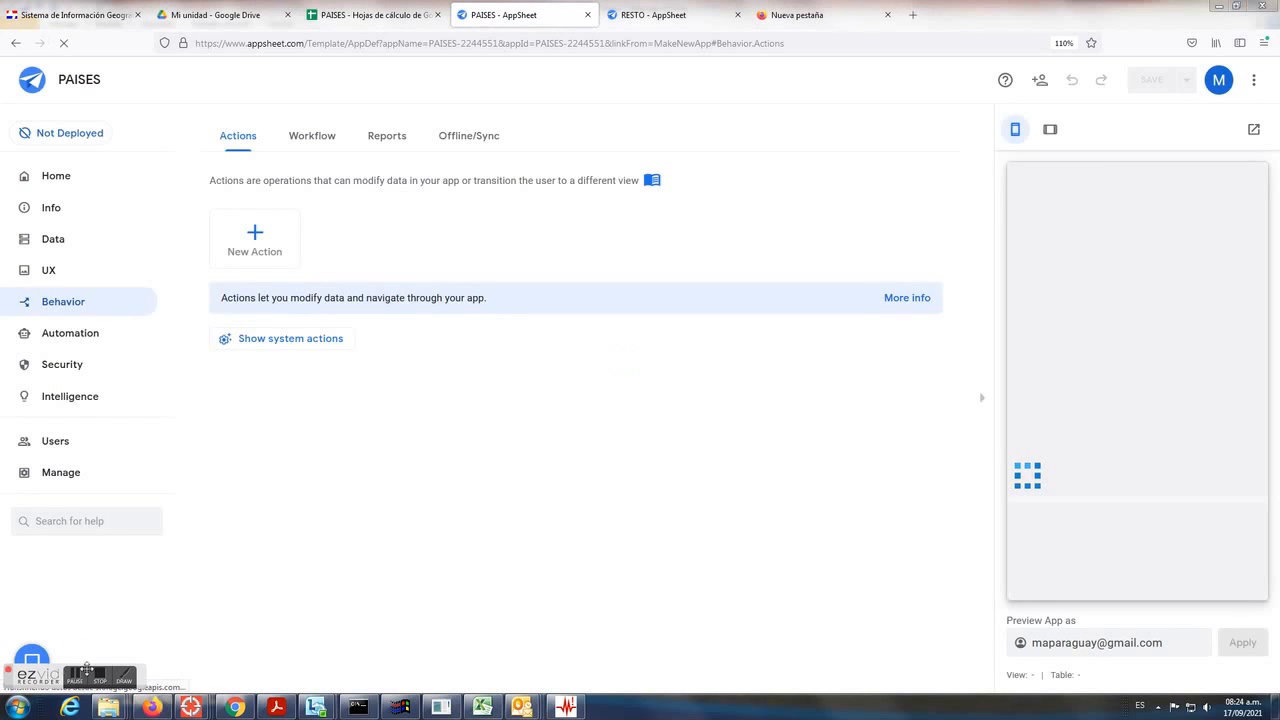
Step: Check the fields of the new-record form in the app preview, then cancel the form
drag(87, 668, 390, 612)
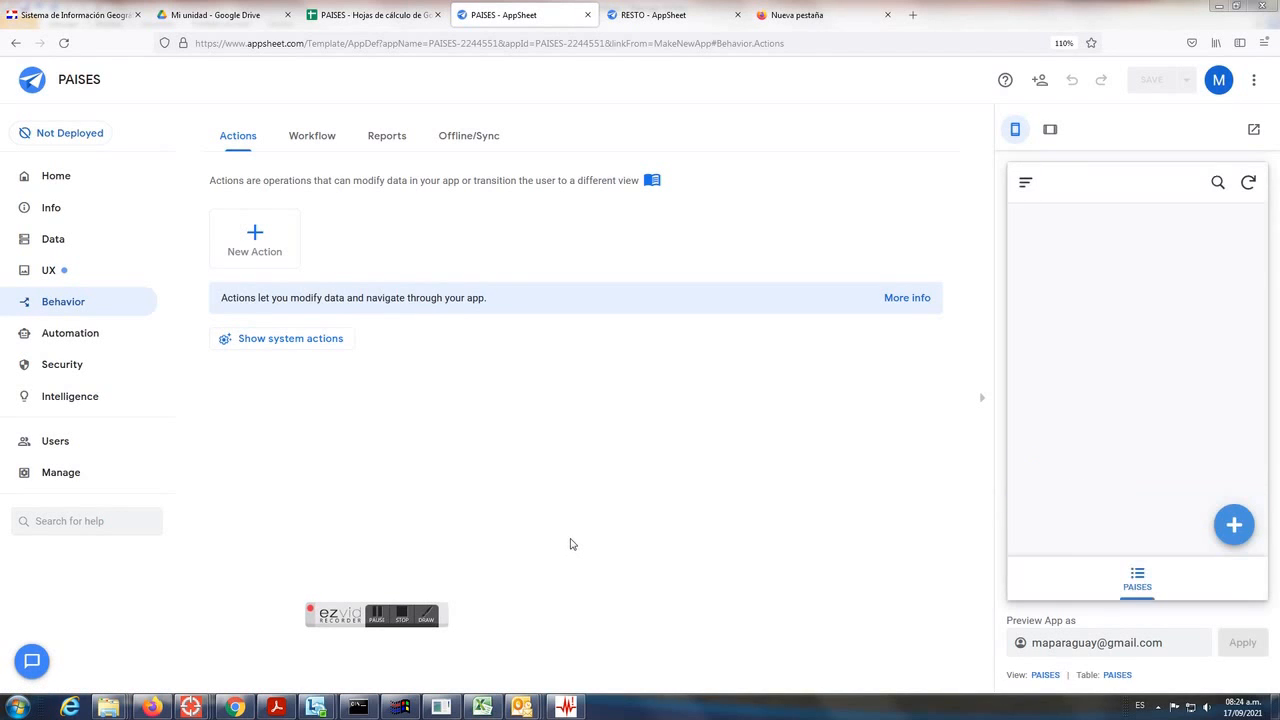
click(1234, 524)
scroll(1180, 363, down, 2)
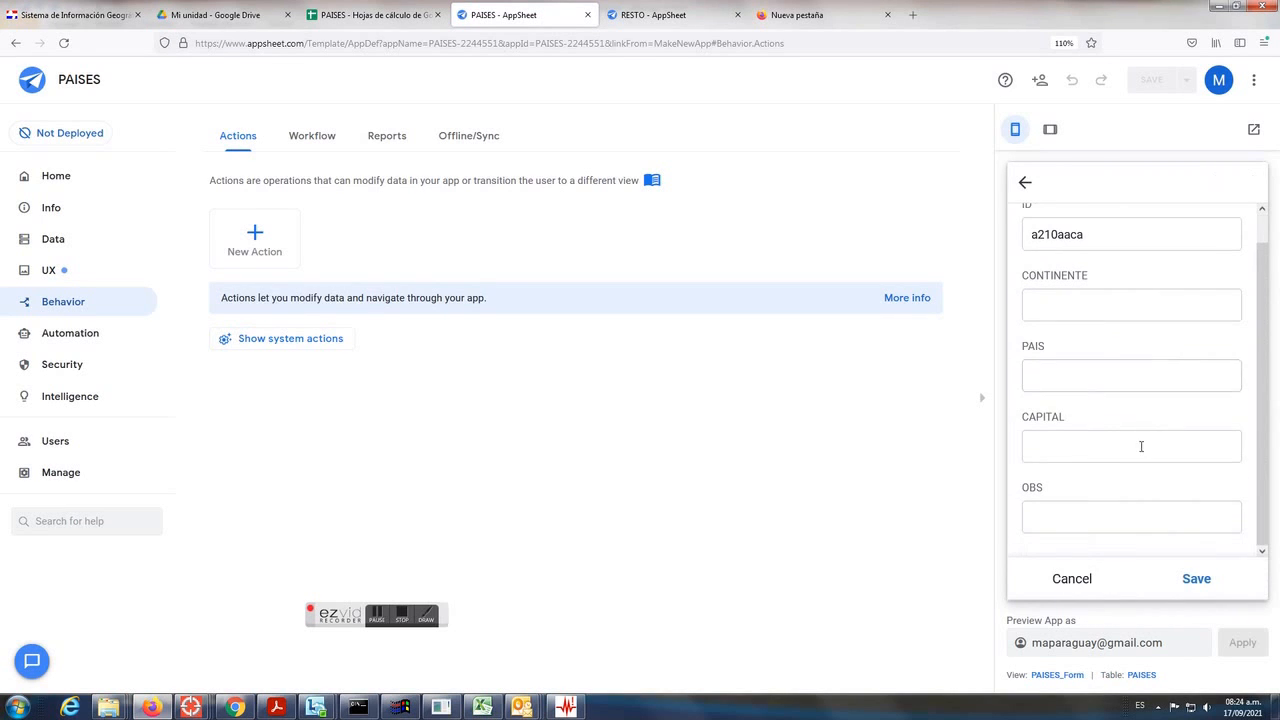
click(1070, 585)
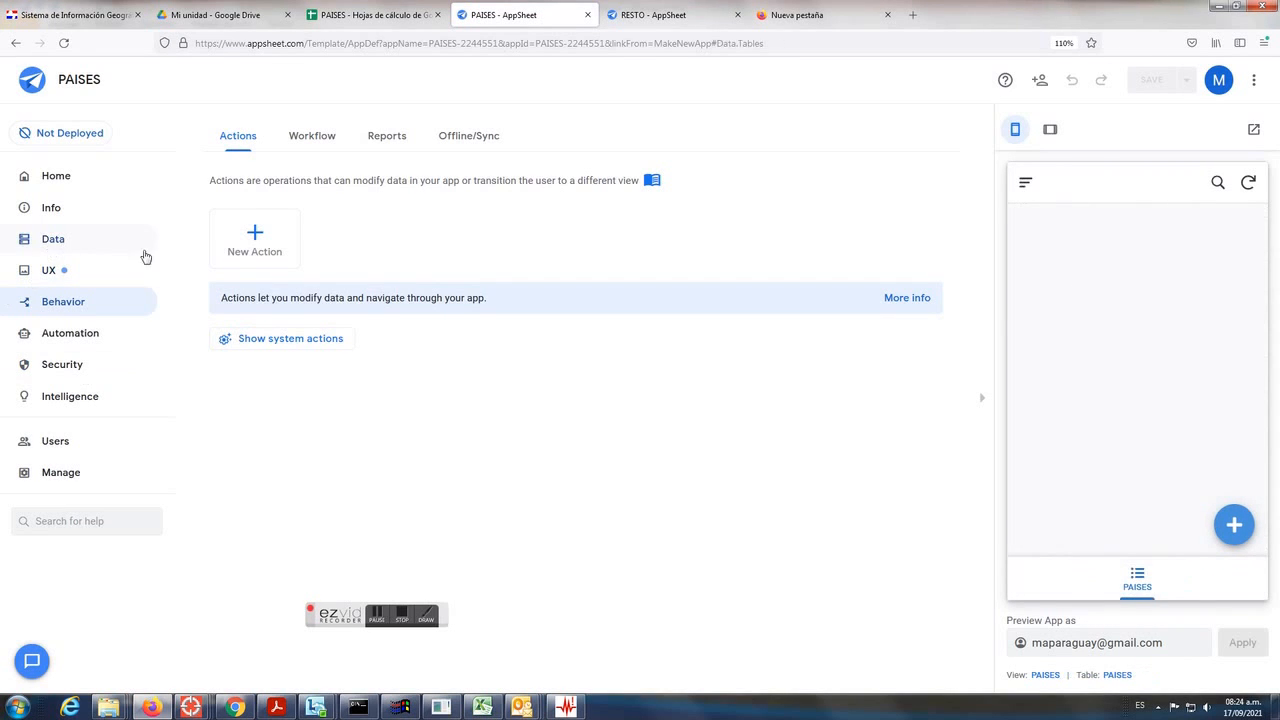
Step: Open the PAISES table's column list and examine the ID column's initial value formula
click(143, 245)
click(390, 386)
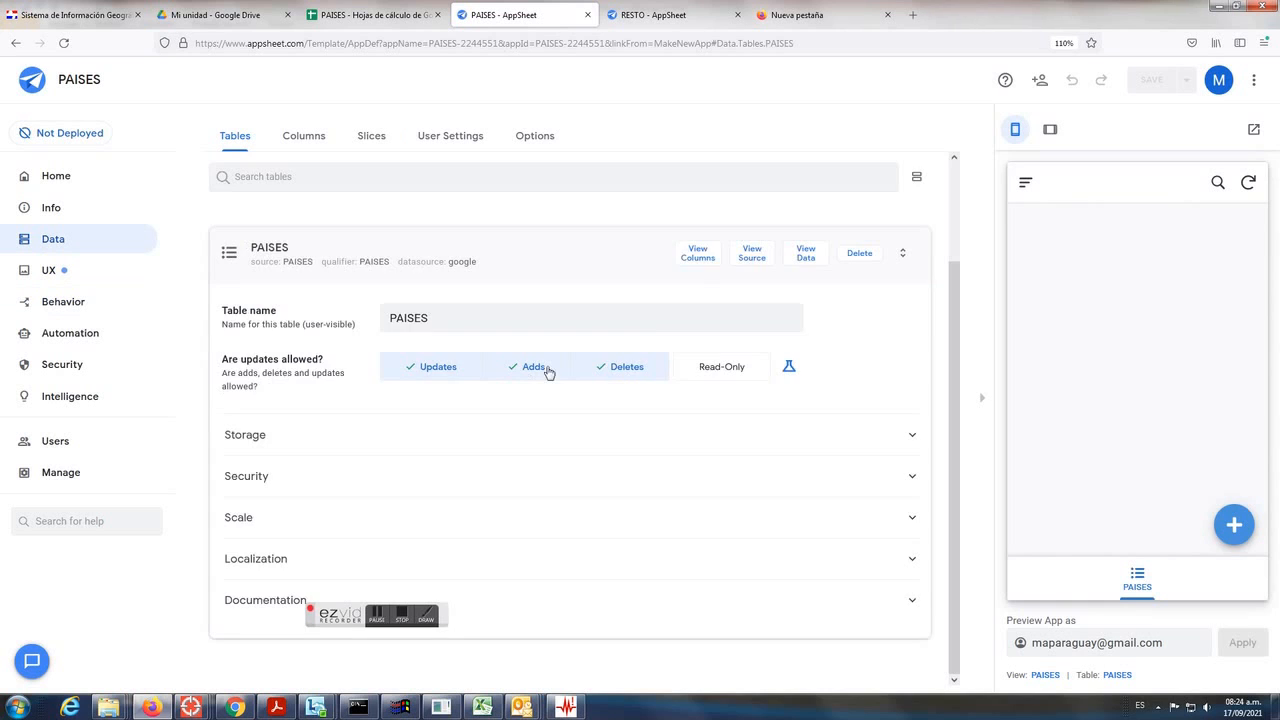
click(699, 254)
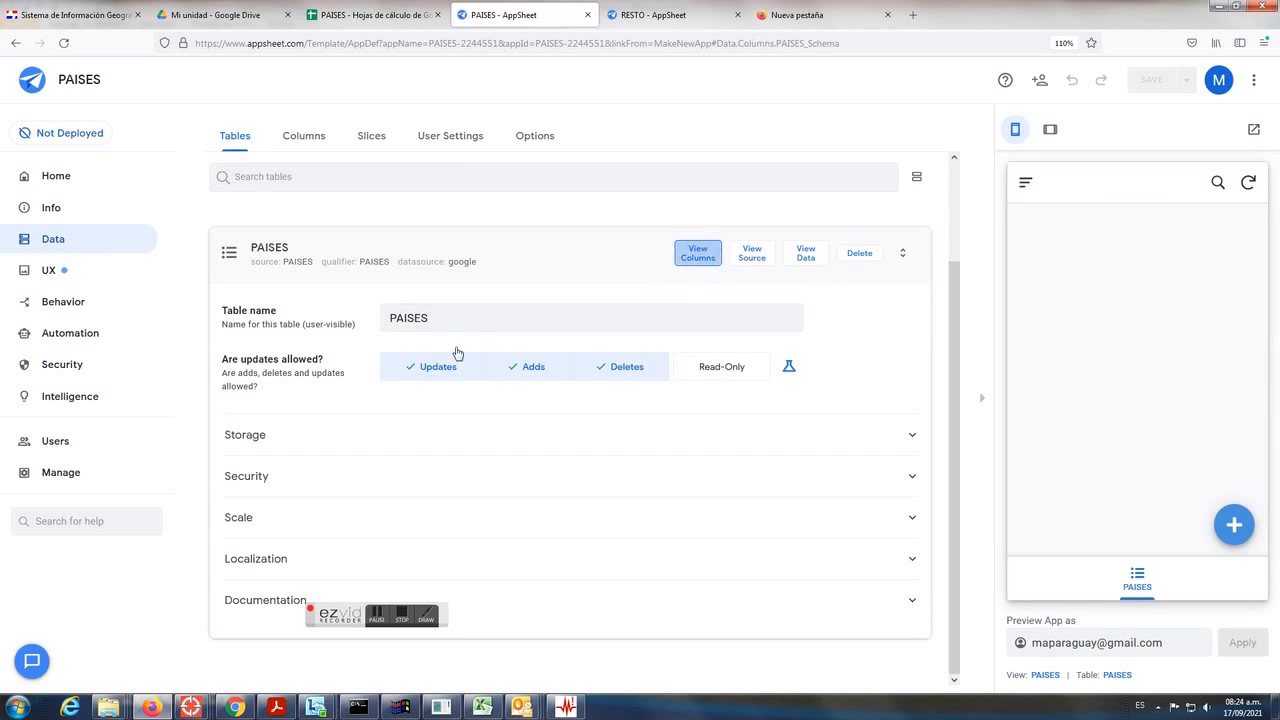
drag(352, 609, 113, 629)
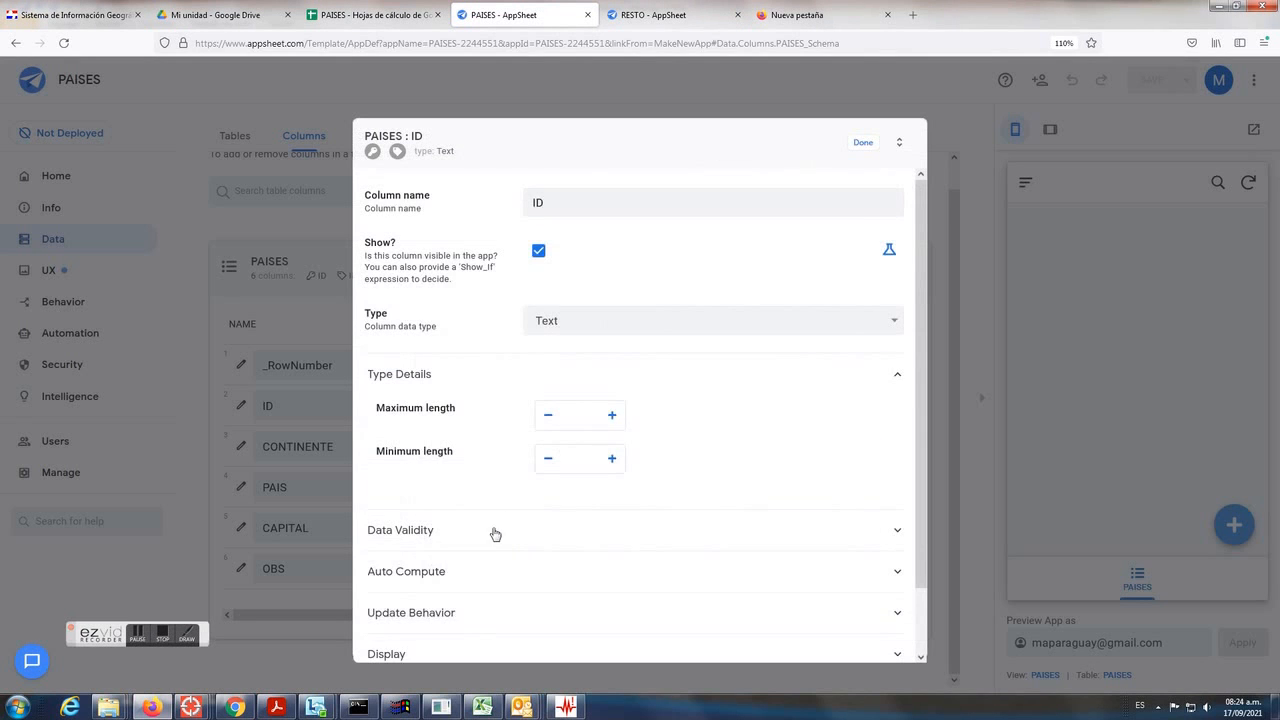
scroll(494, 534, down, 2)
click(468, 508)
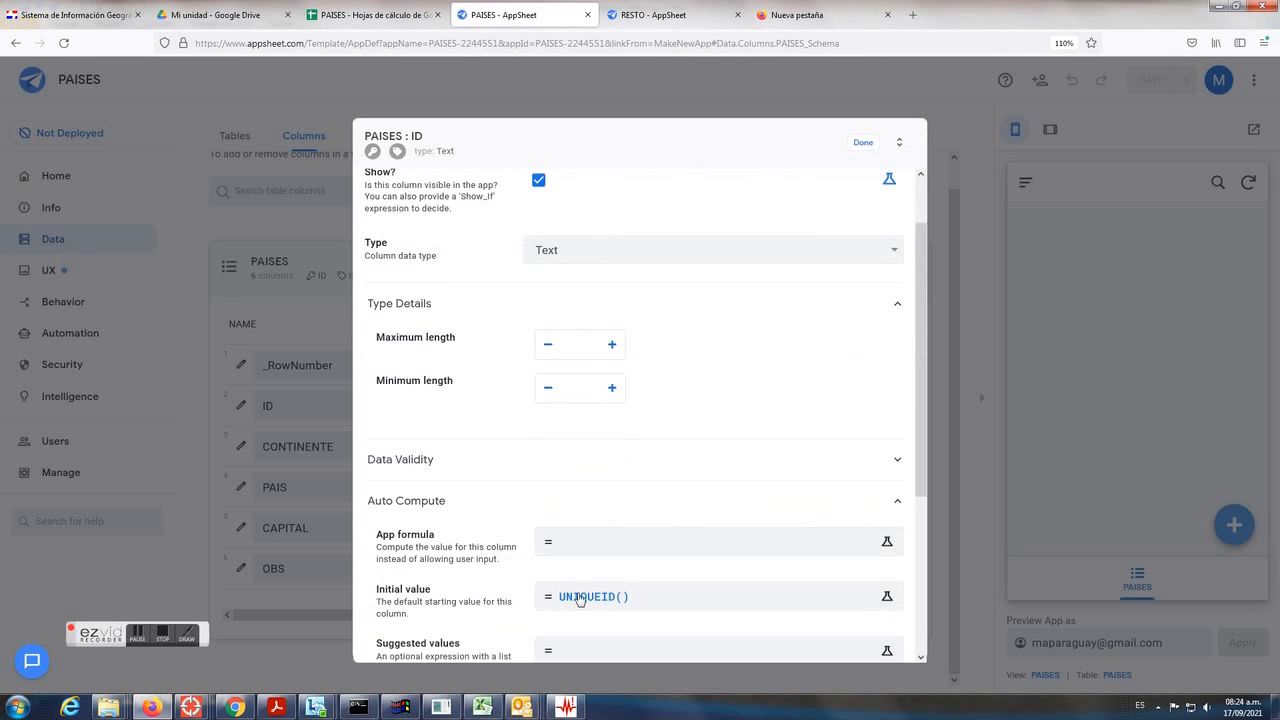
drag(438, 594, 372, 591)
key(Escape)
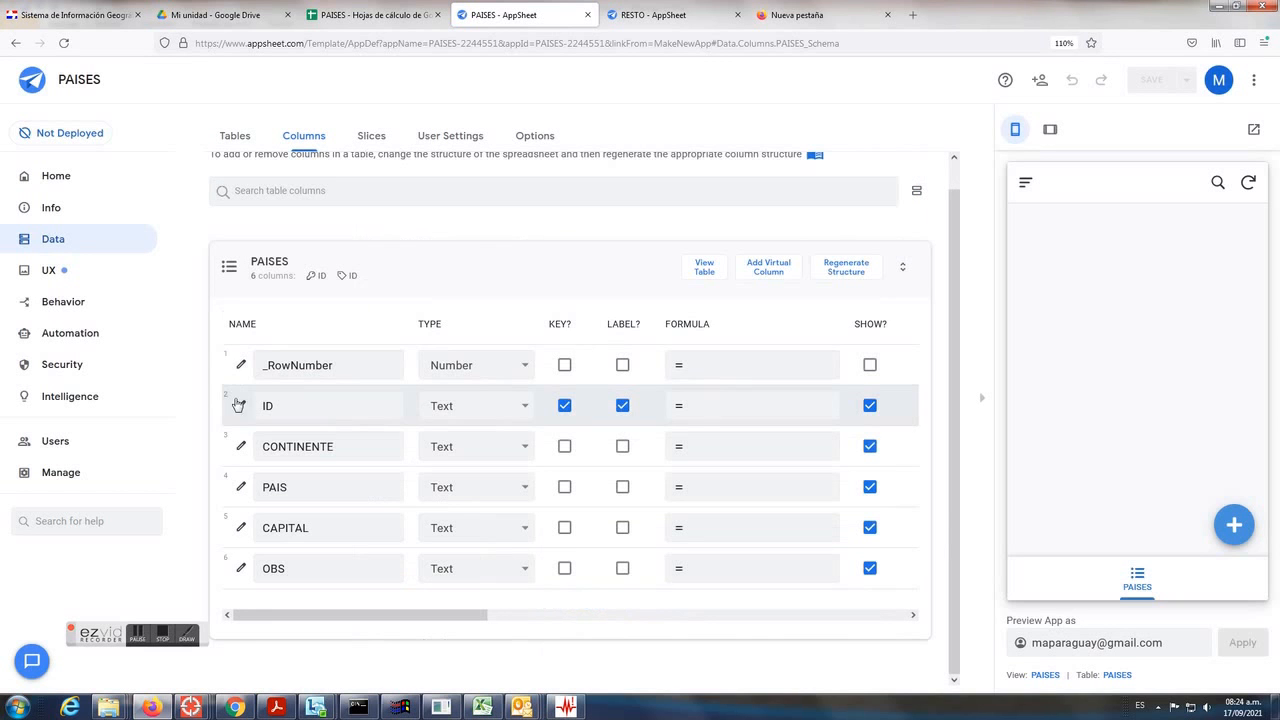
Step: Make the CONTINENTE column an Enum with the values AFRICA, AMERICA, ASIA, EUROPA and OCEANIA
click(510, 450)
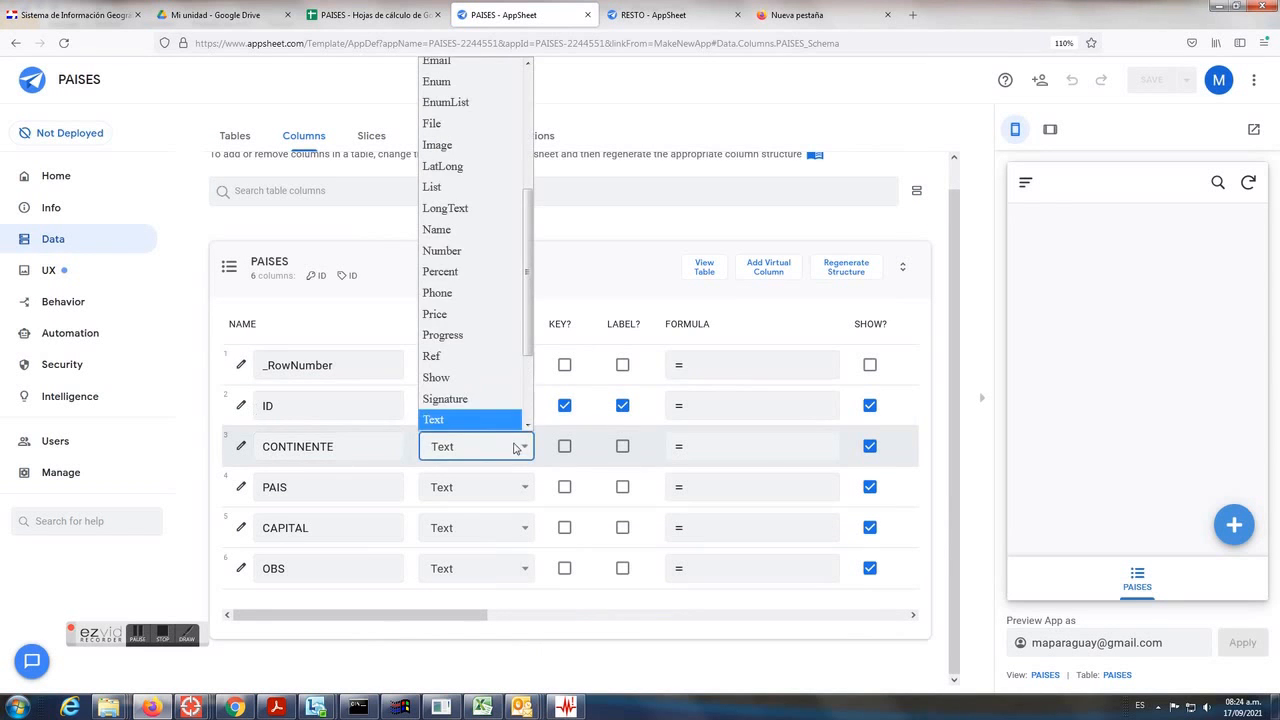
click(276, 480)
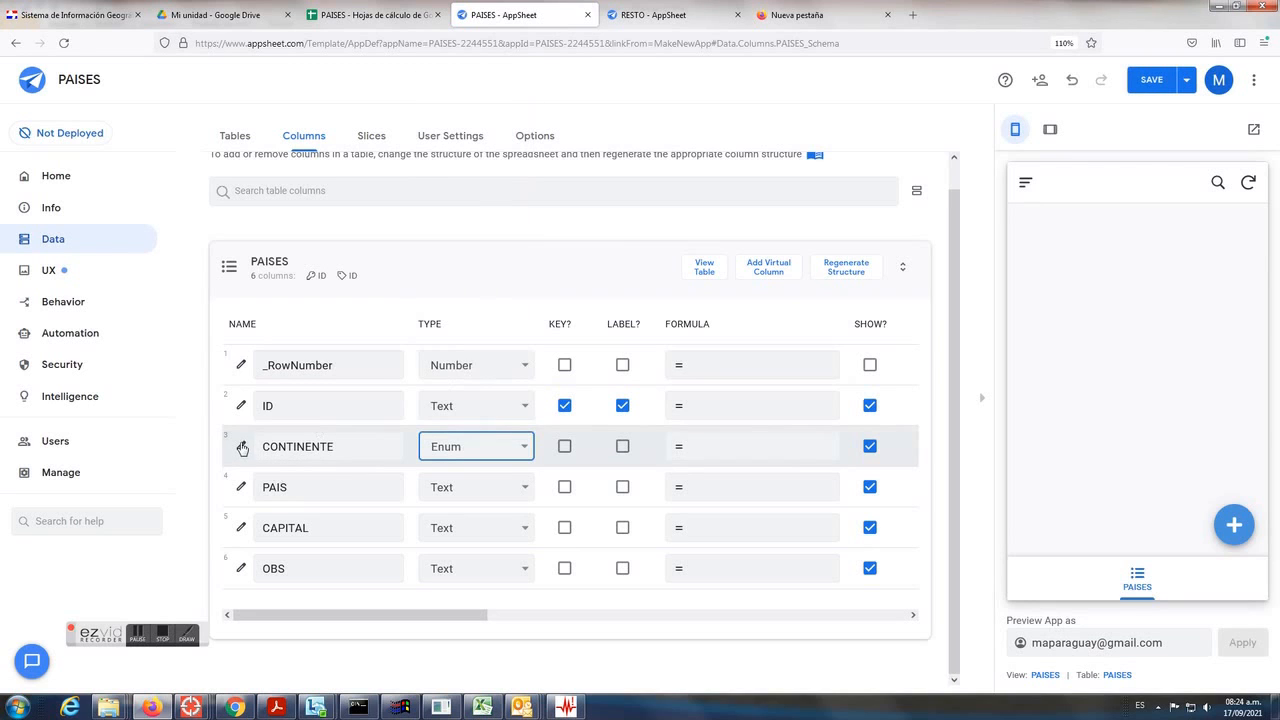
click(242, 447)
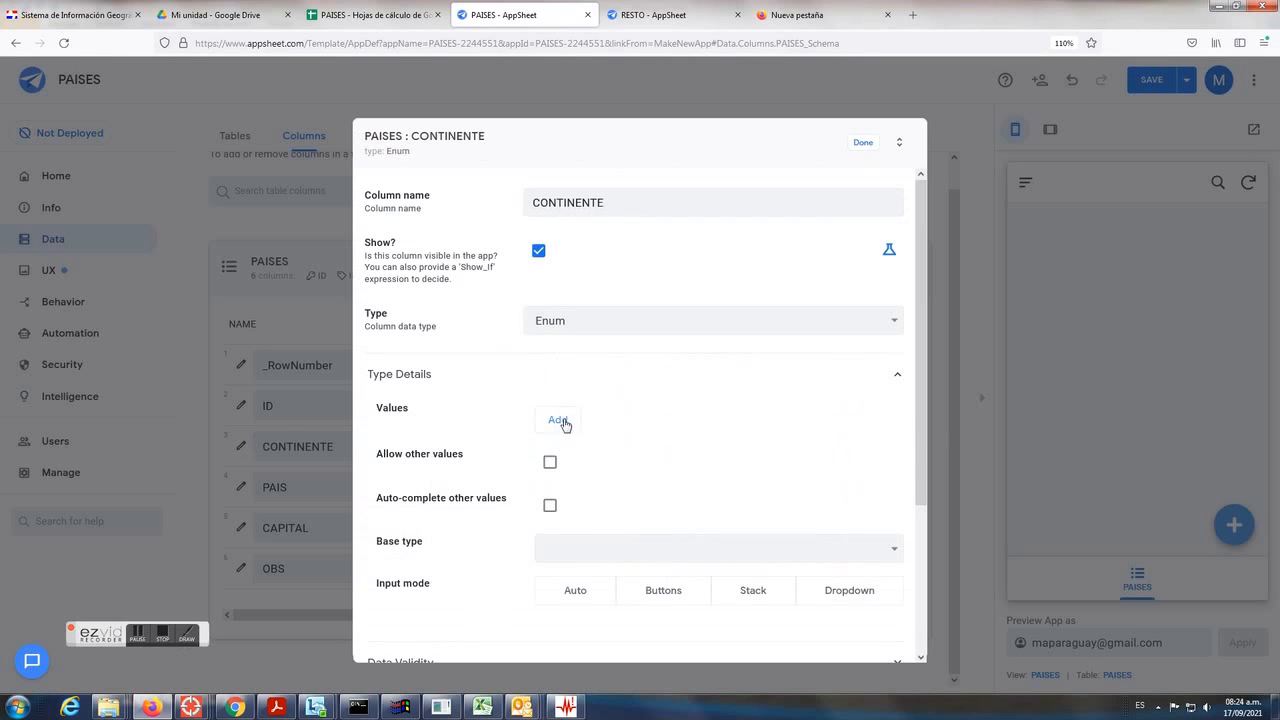
click(558, 421)
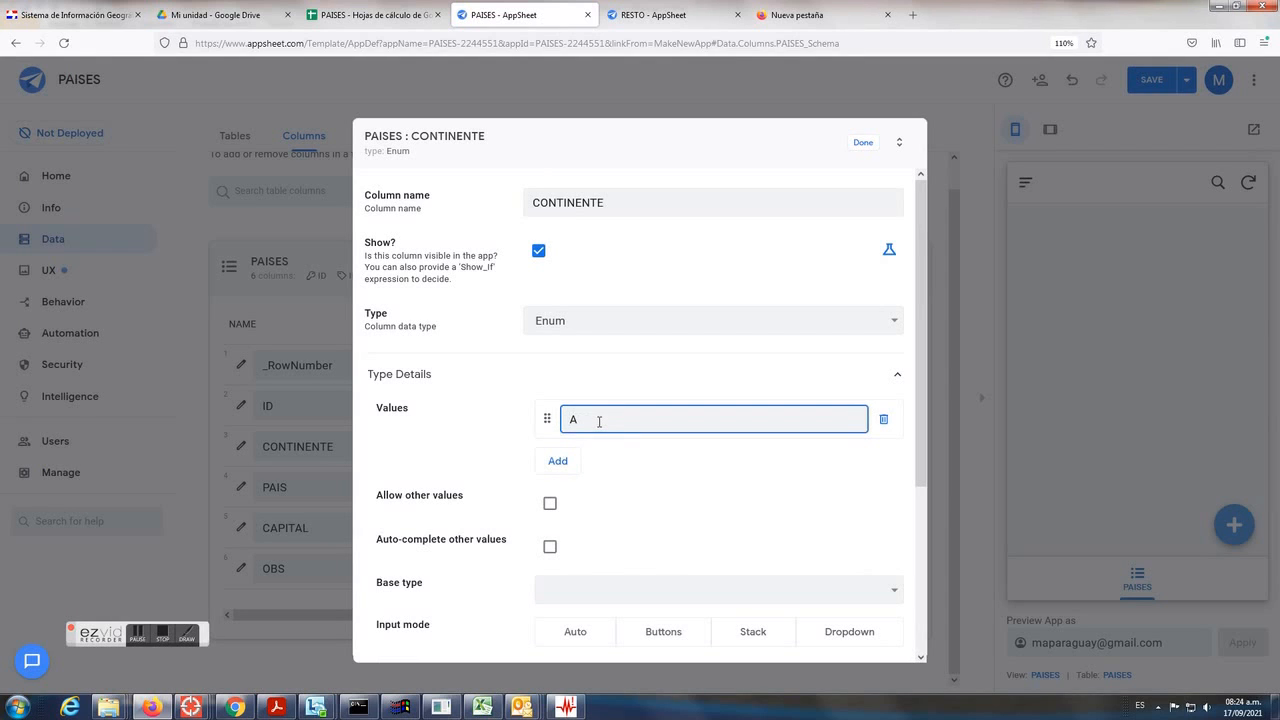
text(AFRICA)
click(558, 460)
text(AMERICA)
click(570, 500)
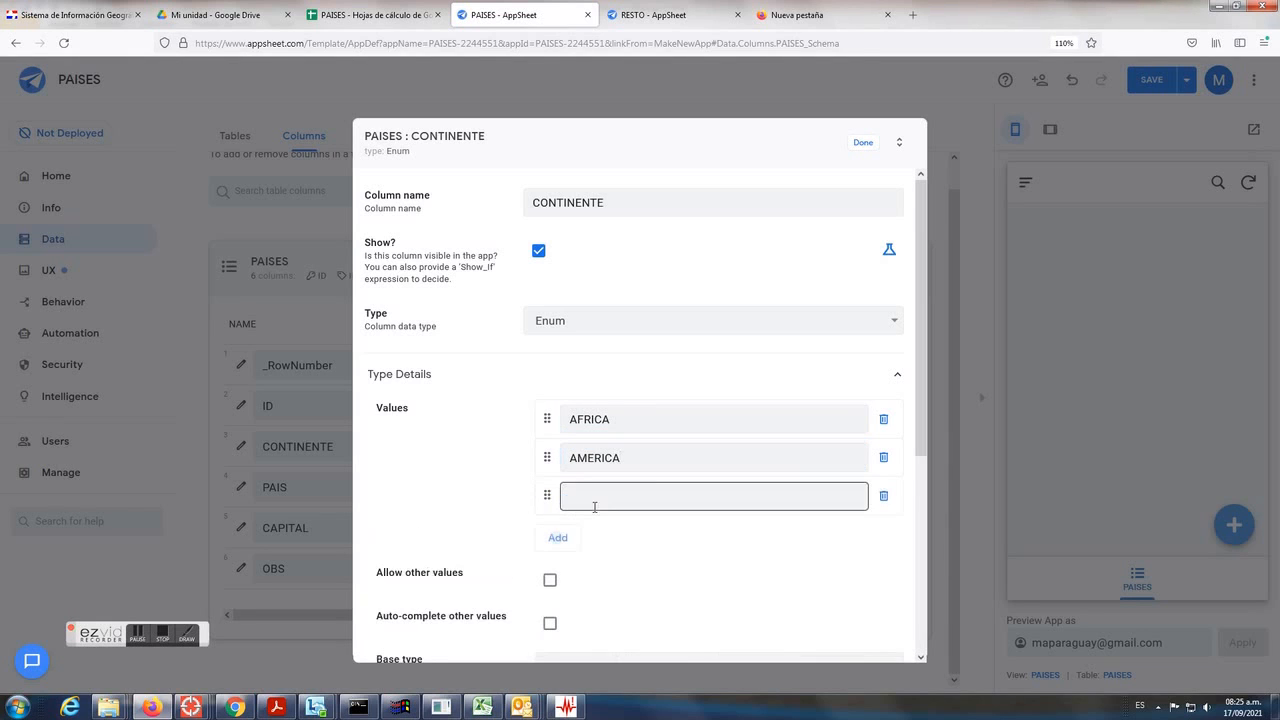
text(ASIA)
click(563, 540)
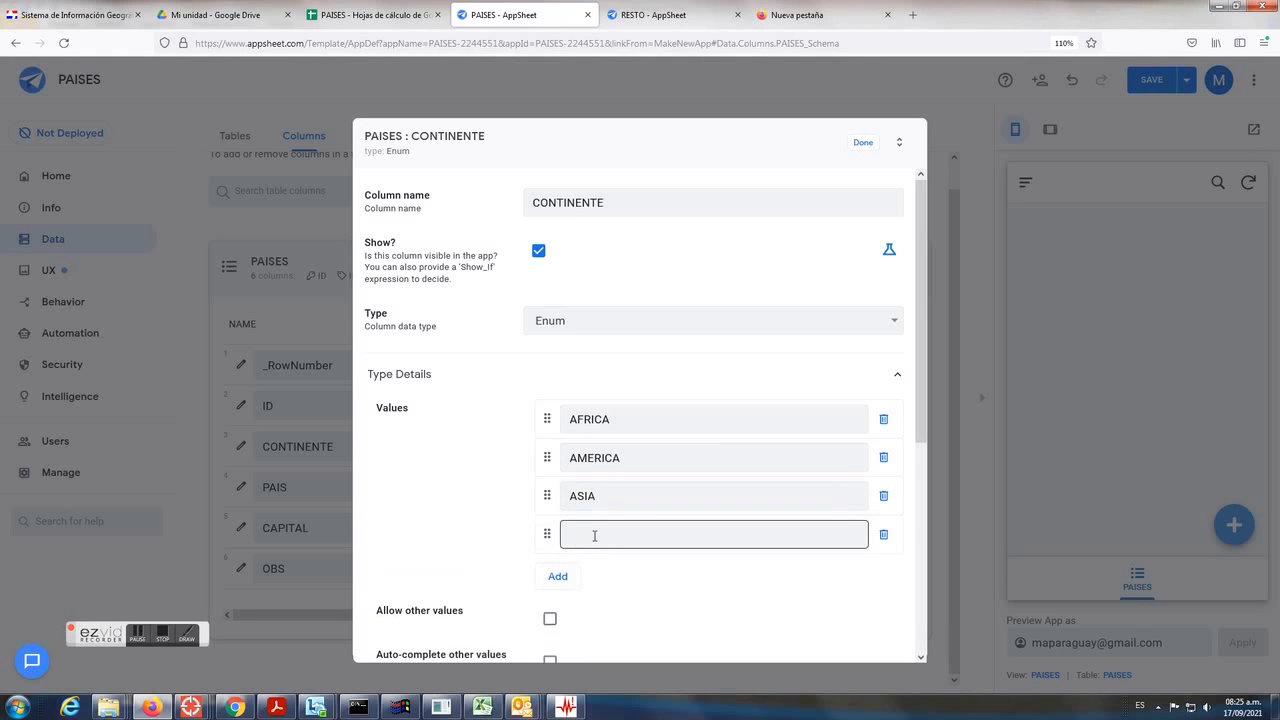
text(EUROPA)
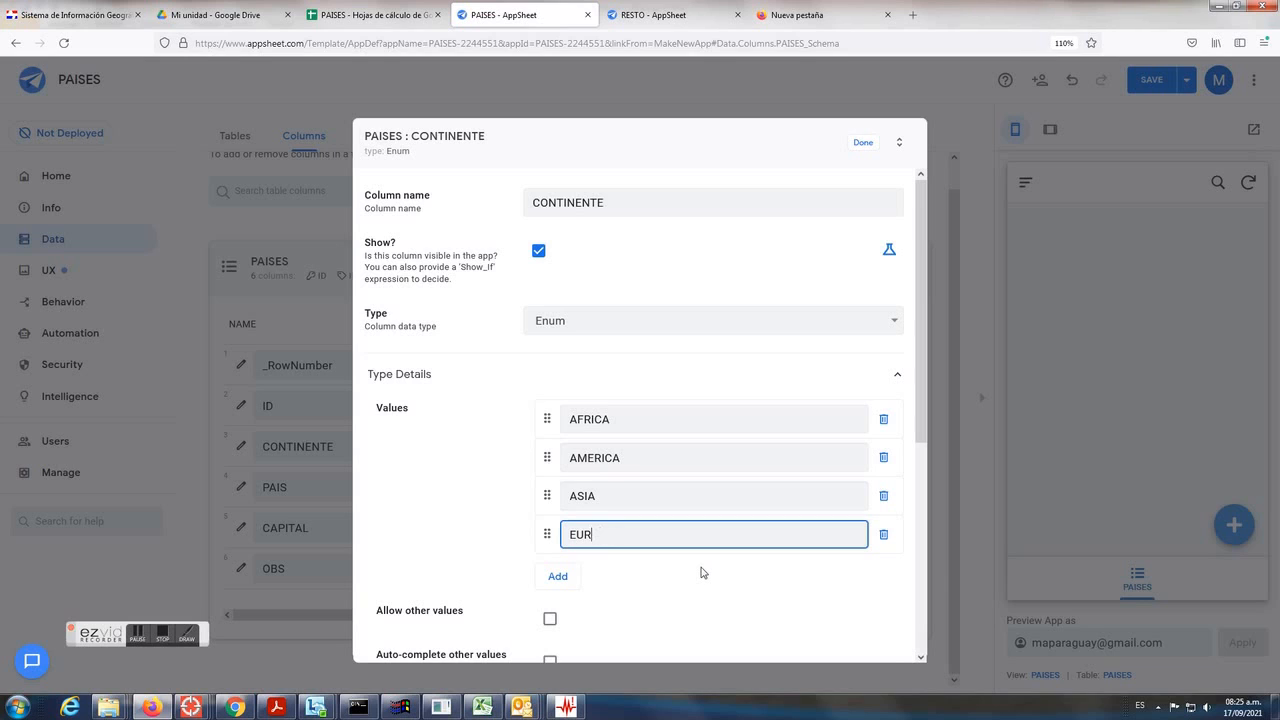
click(558, 578)
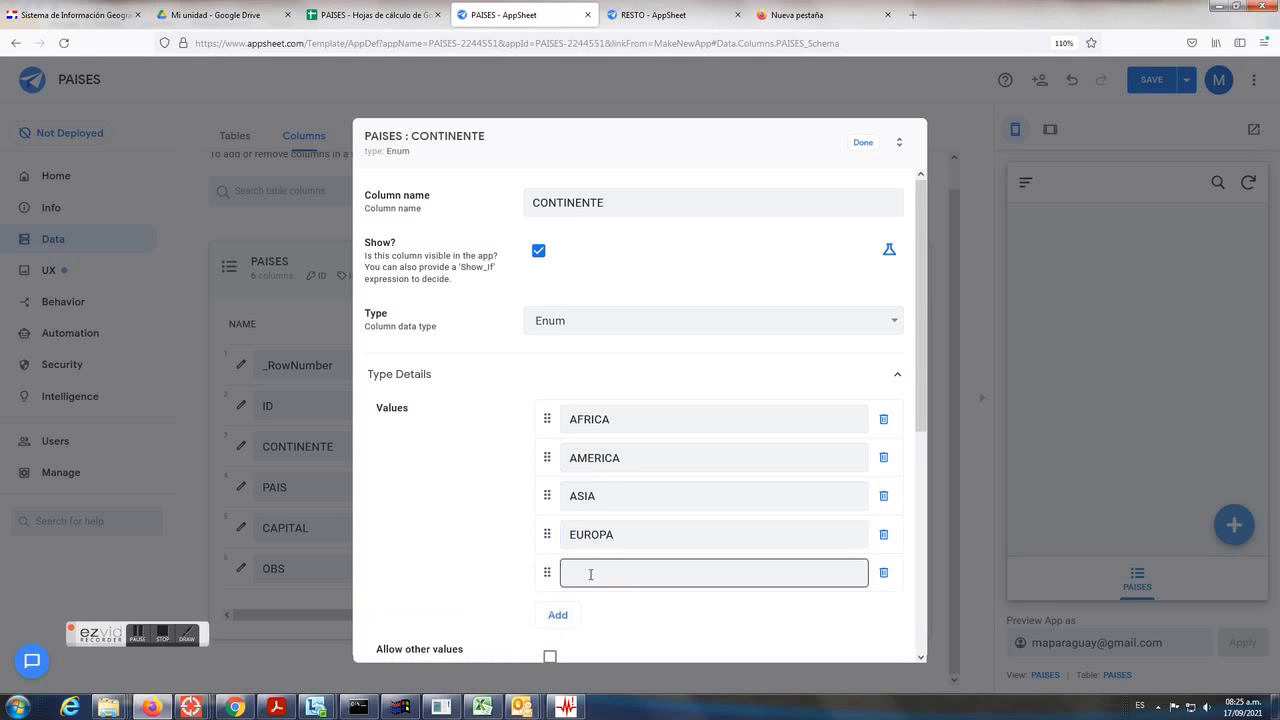
text(OCEN)
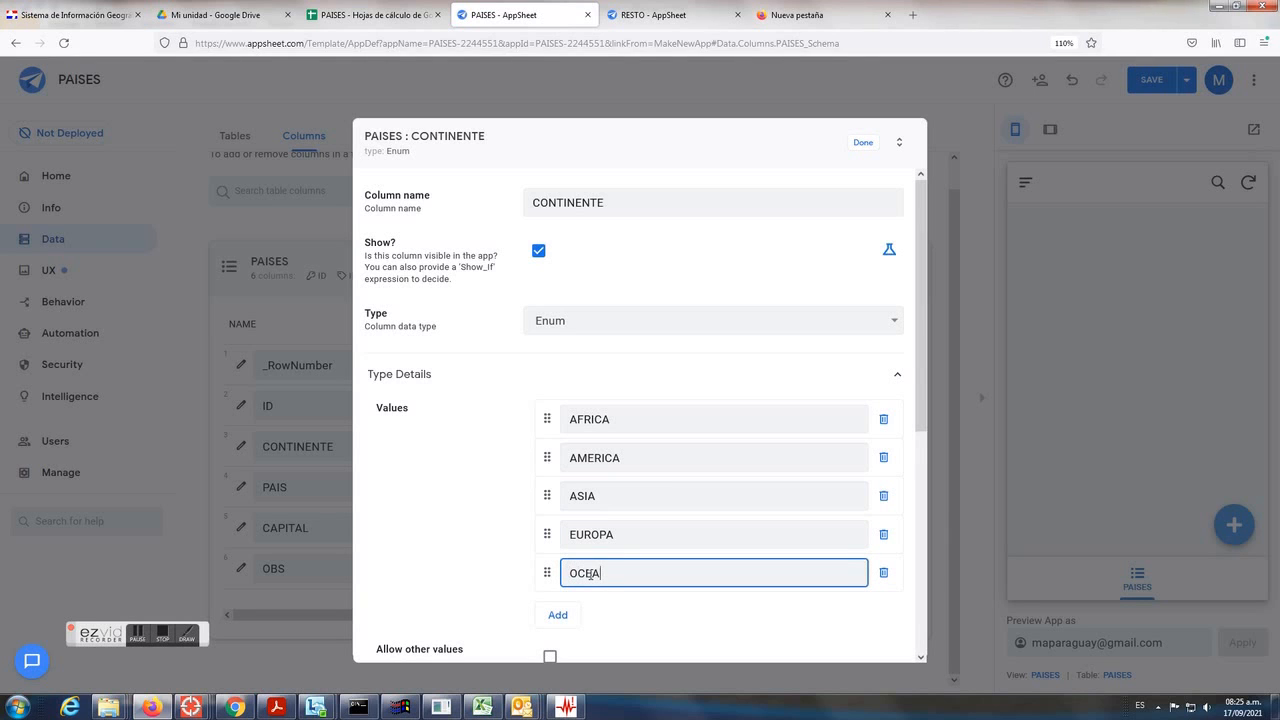
click(862, 142)
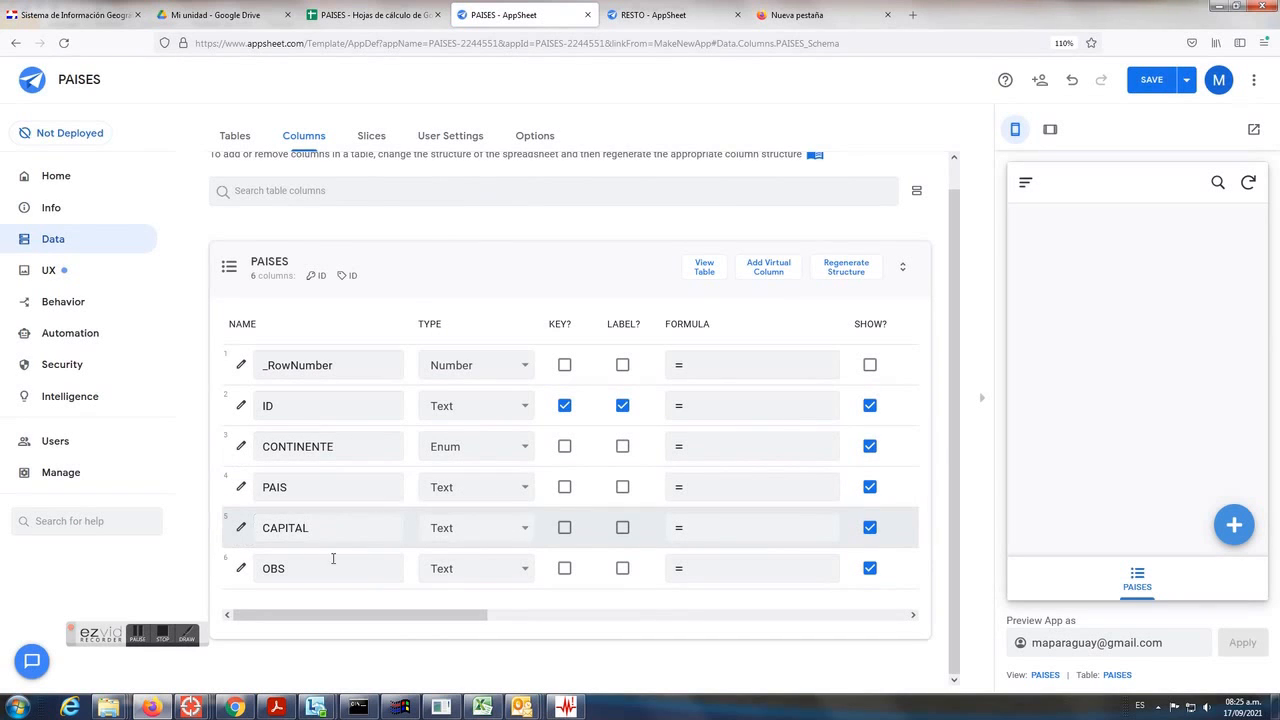
Step: Set the OBS column's type to LongText and save the app
click(527, 572)
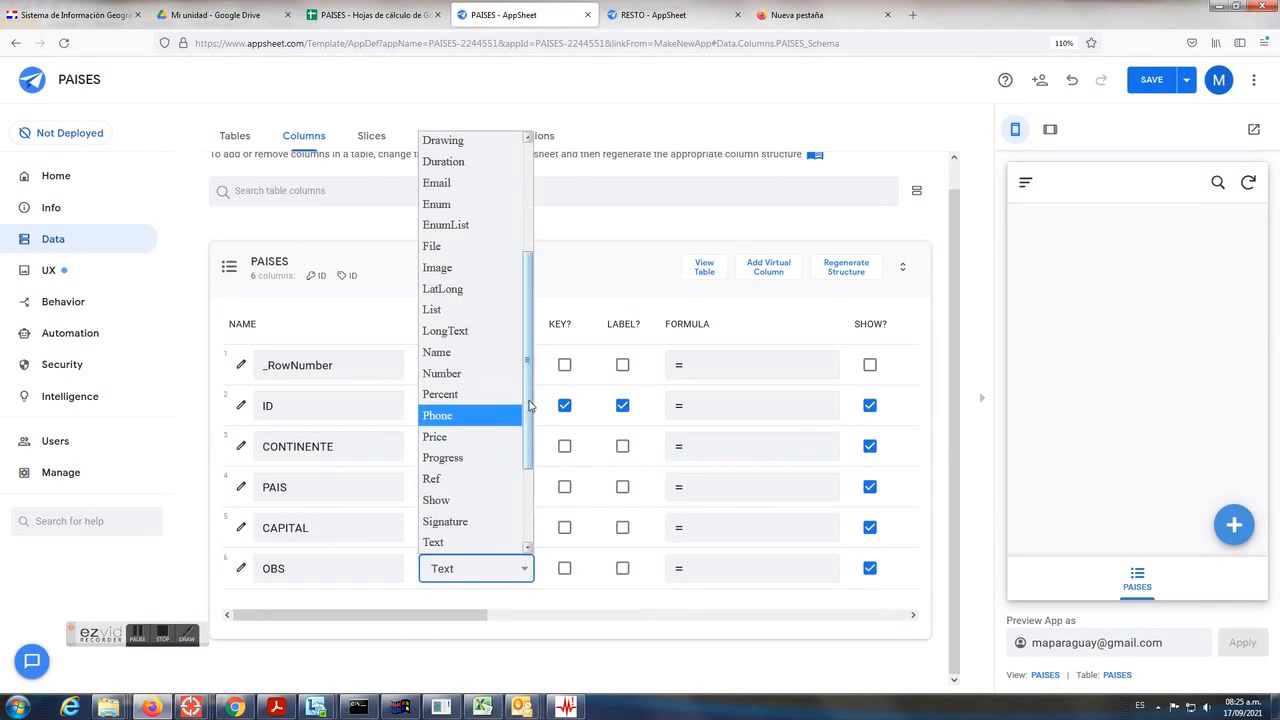
scroll(524, 445, down, 2)
drag(524, 445, 520, 358)
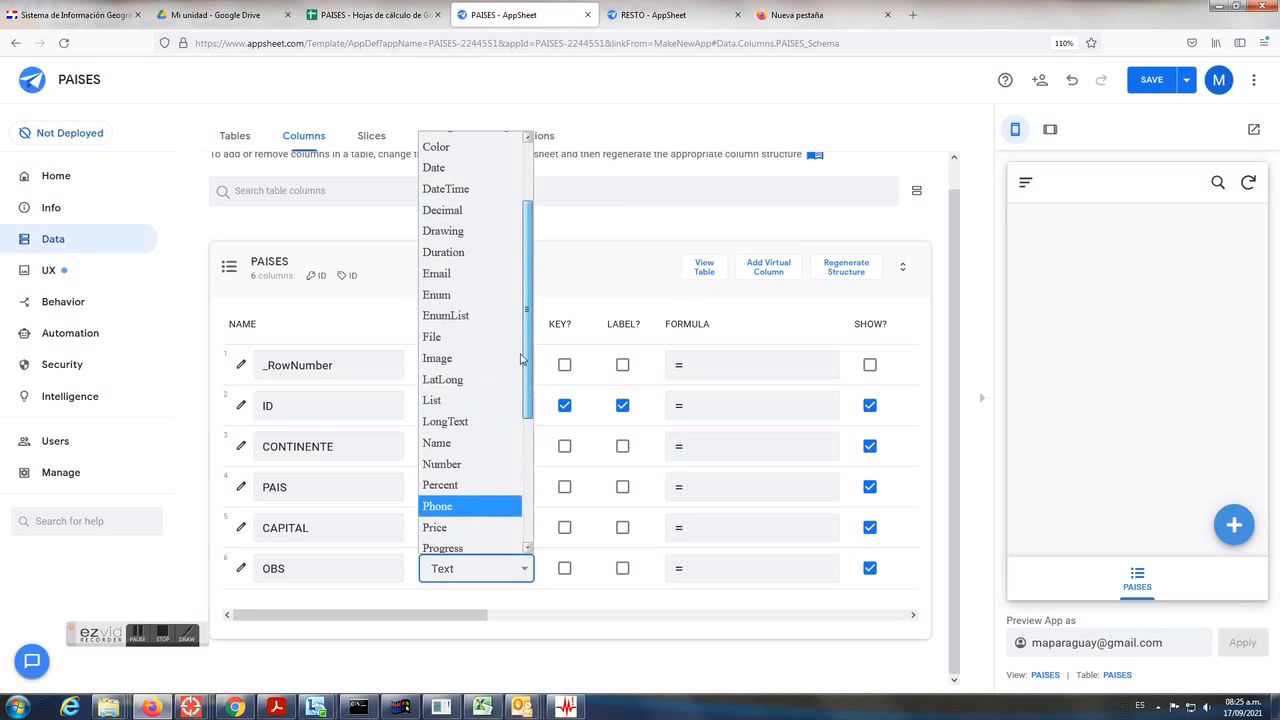
click(445, 421)
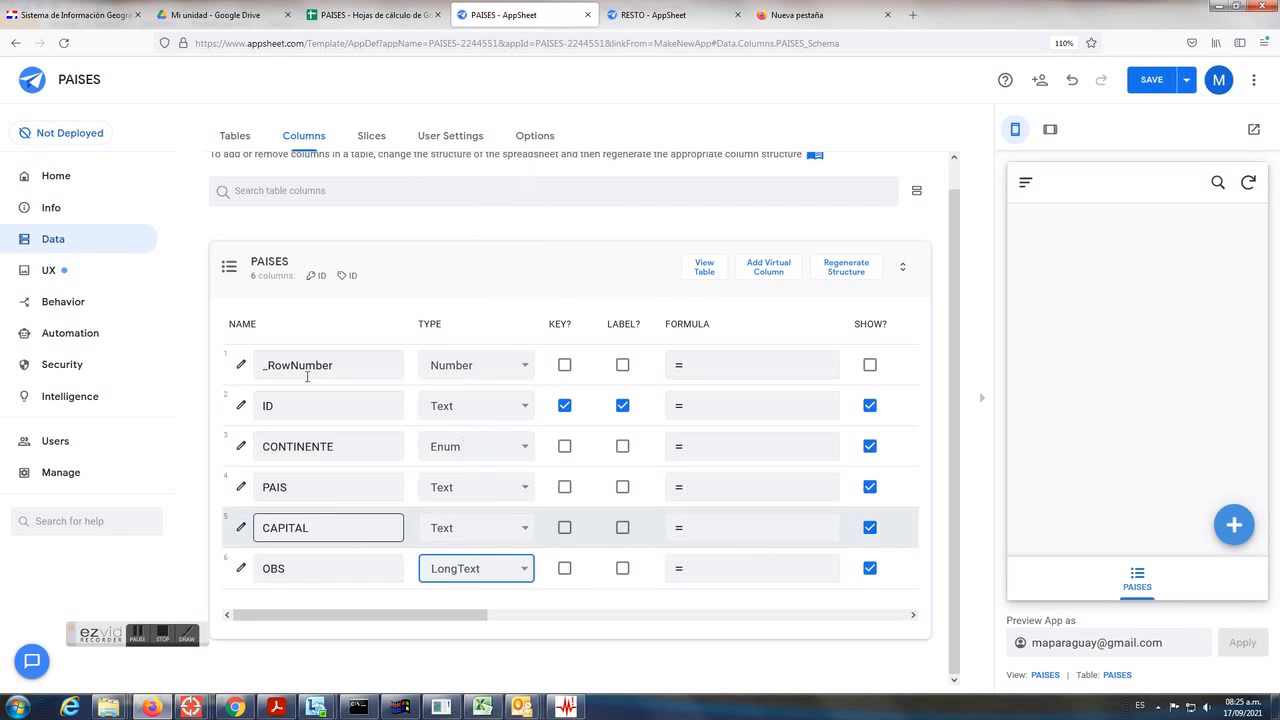
click(398, 279)
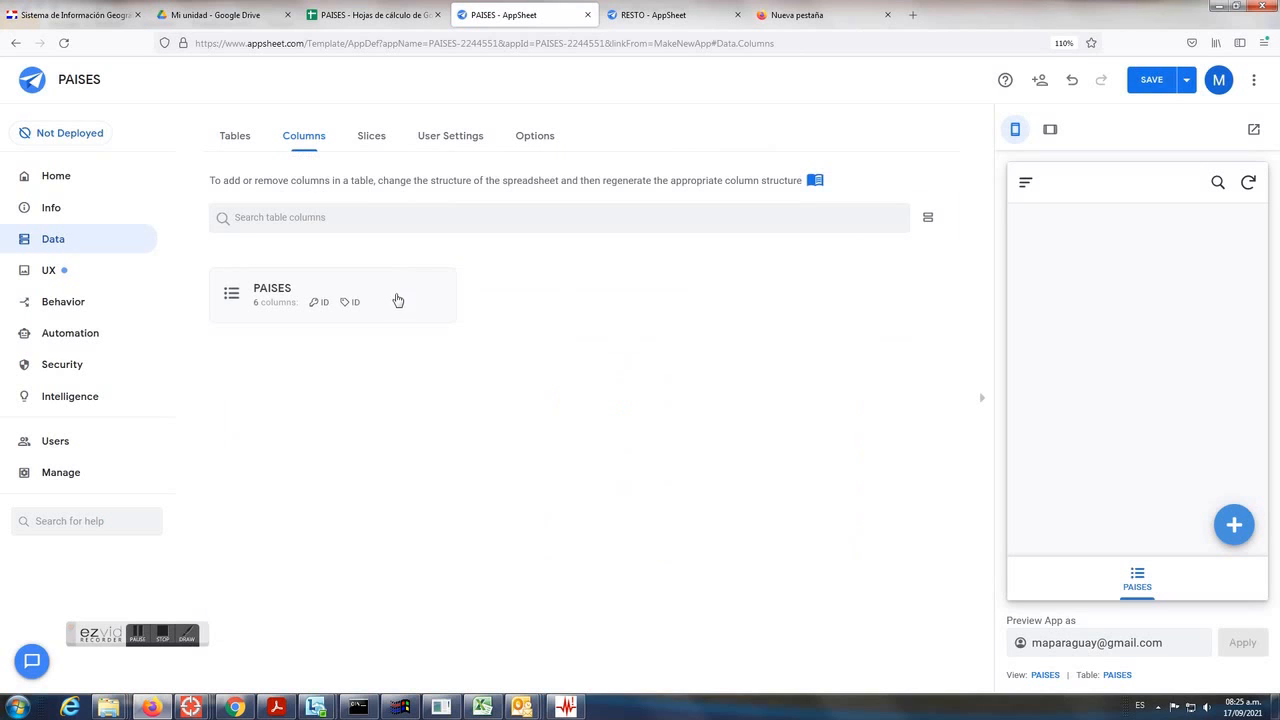
click(1153, 82)
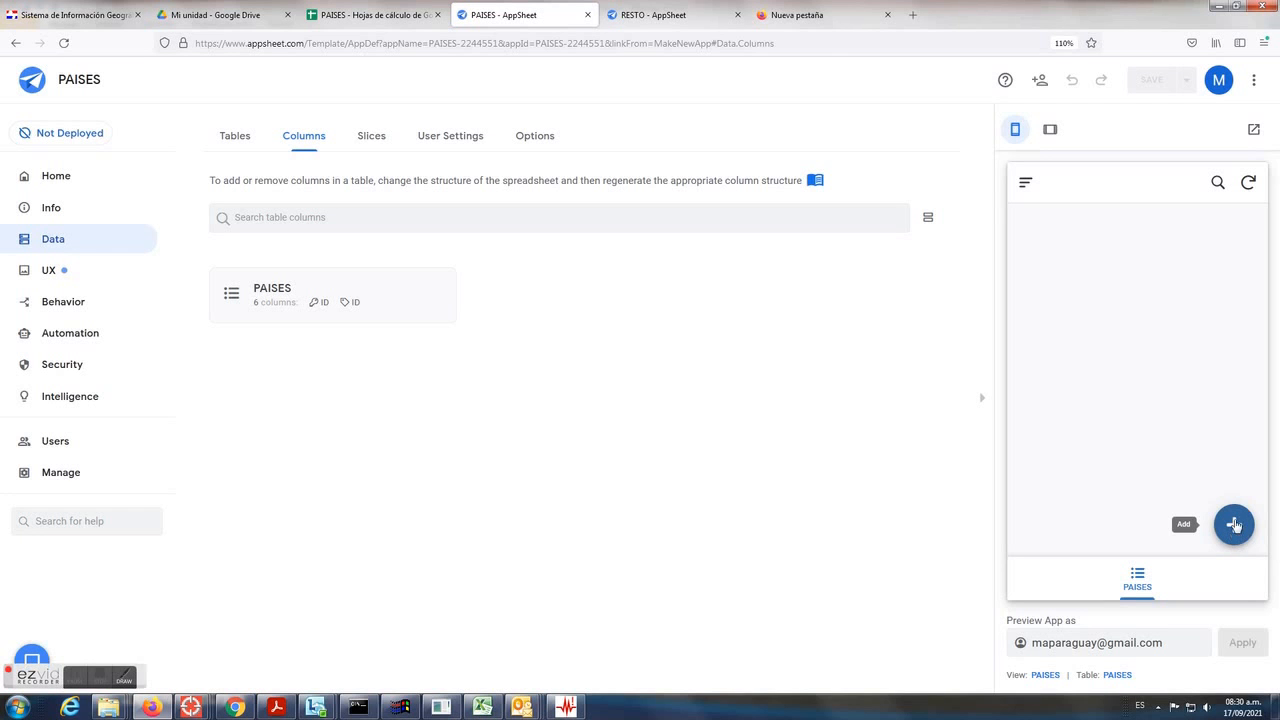
Step: Add and save a record in the preview with CONTINENTE AMERICA, PAIS BRASIL, CAPITAL BRASILIA and OBS PENTACAMPEON
click(1234, 525)
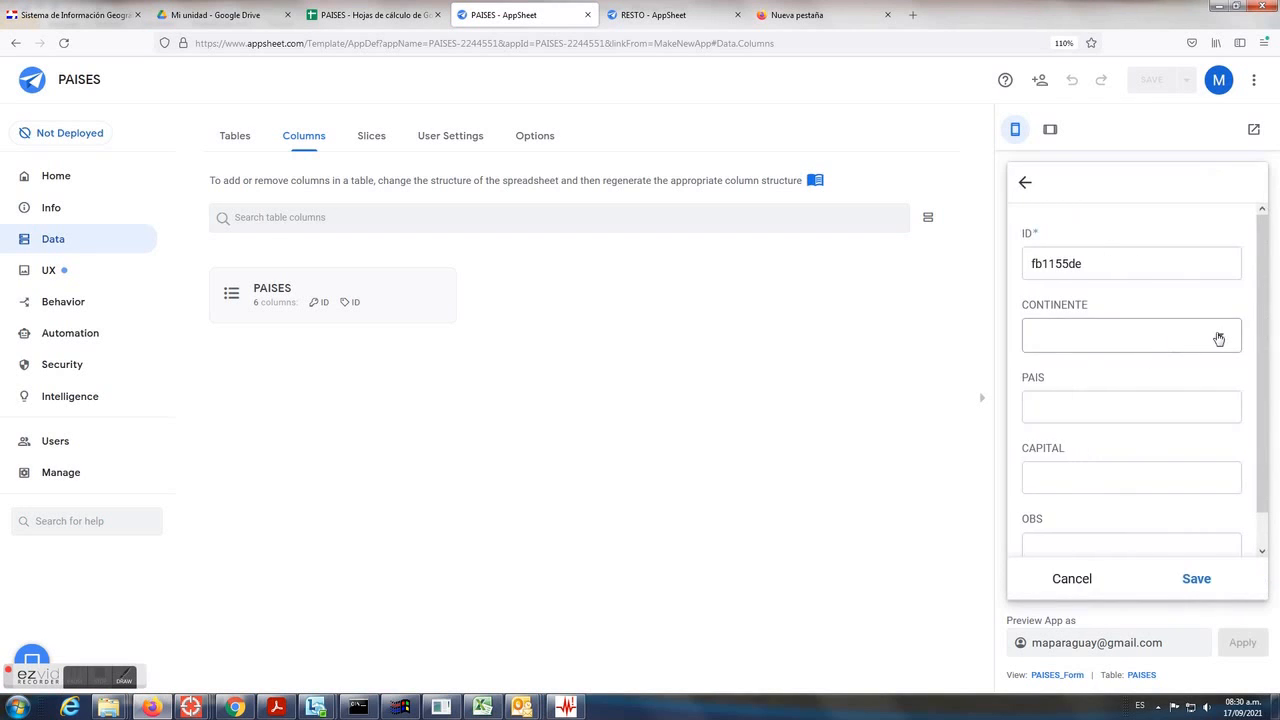
click(1217, 337)
click(1036, 257)
click(1089, 404)
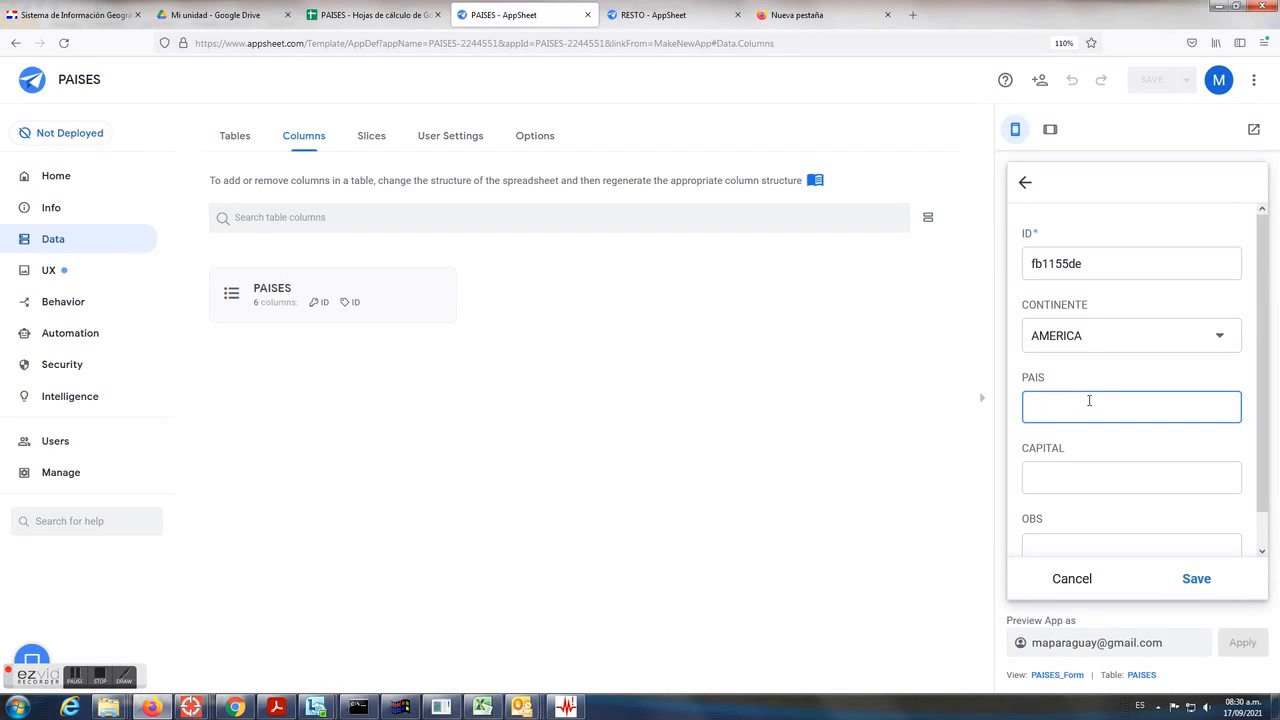
key(Tab)
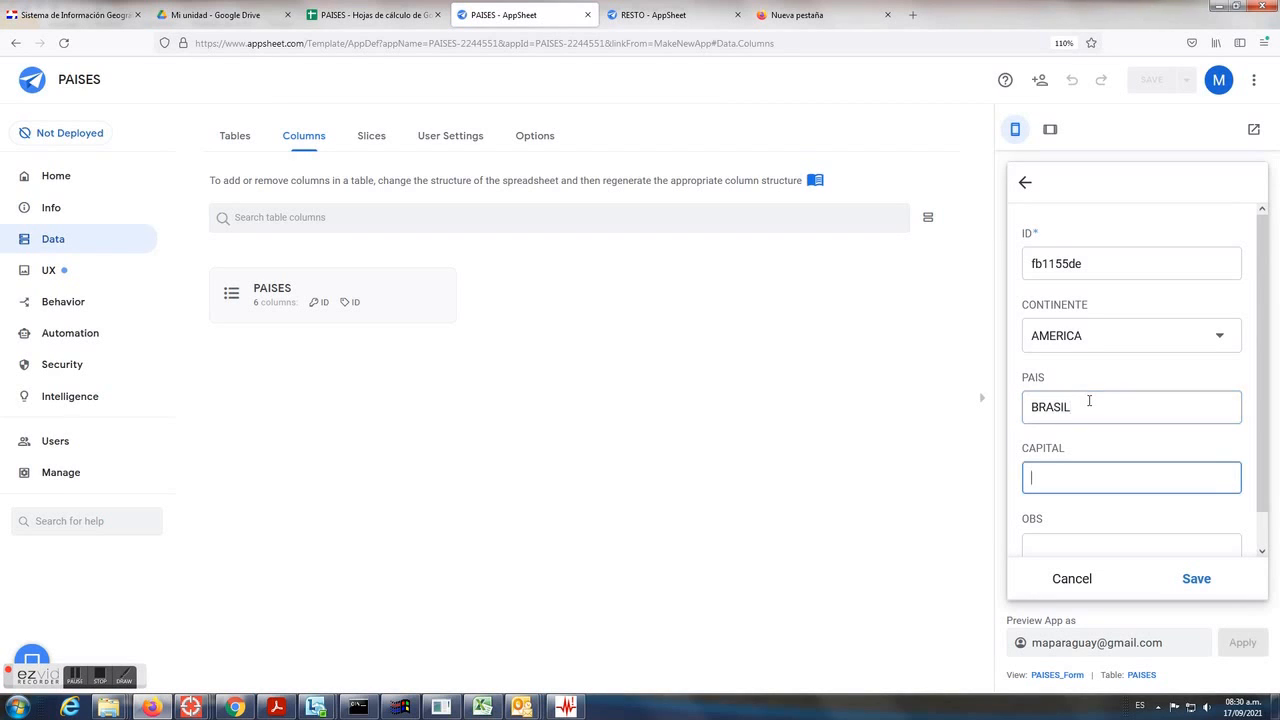
text(BRASILIA)
scroll(1090, 460, down, 1)
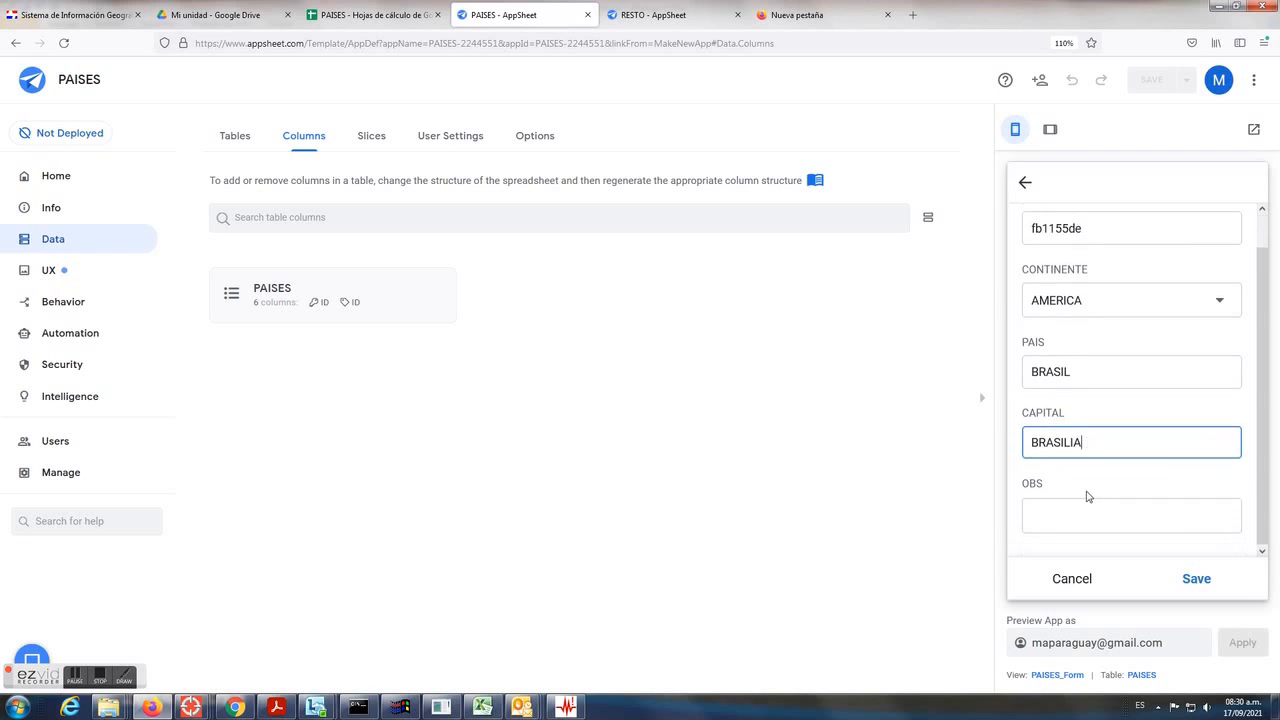
click(1066, 521)
text(T)
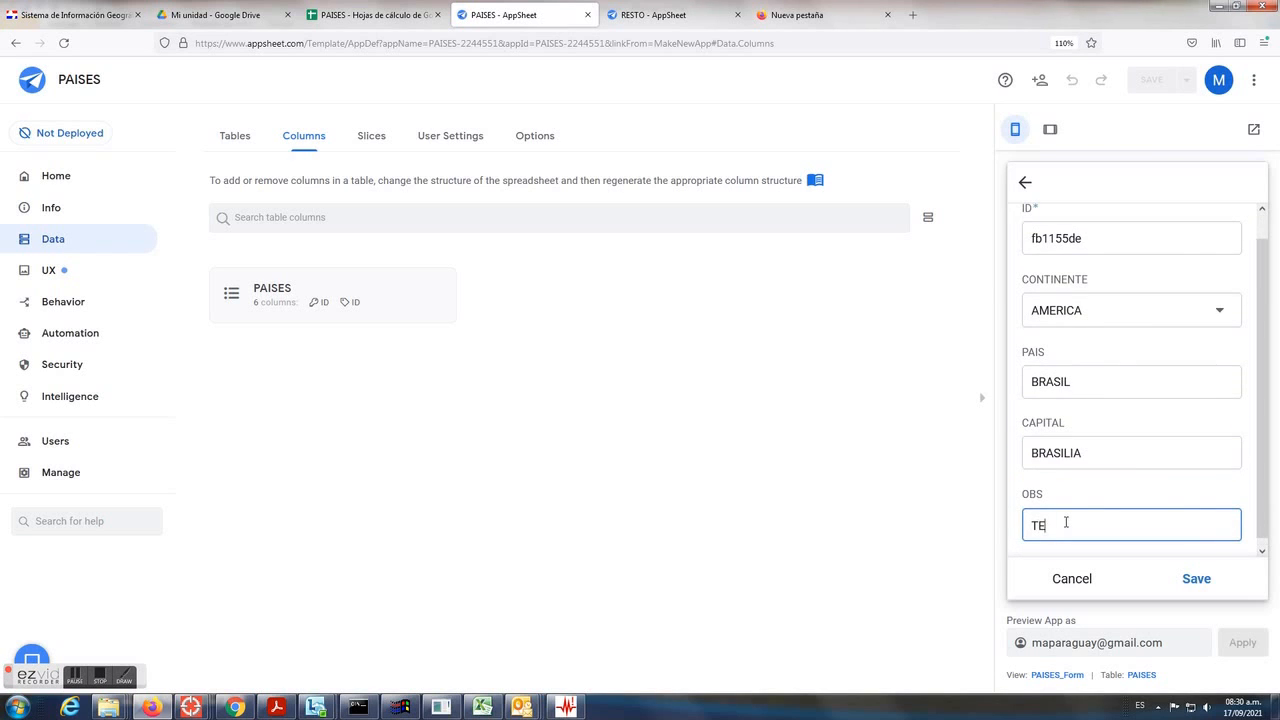
text(ENTACAMPEON)
click(1196, 579)
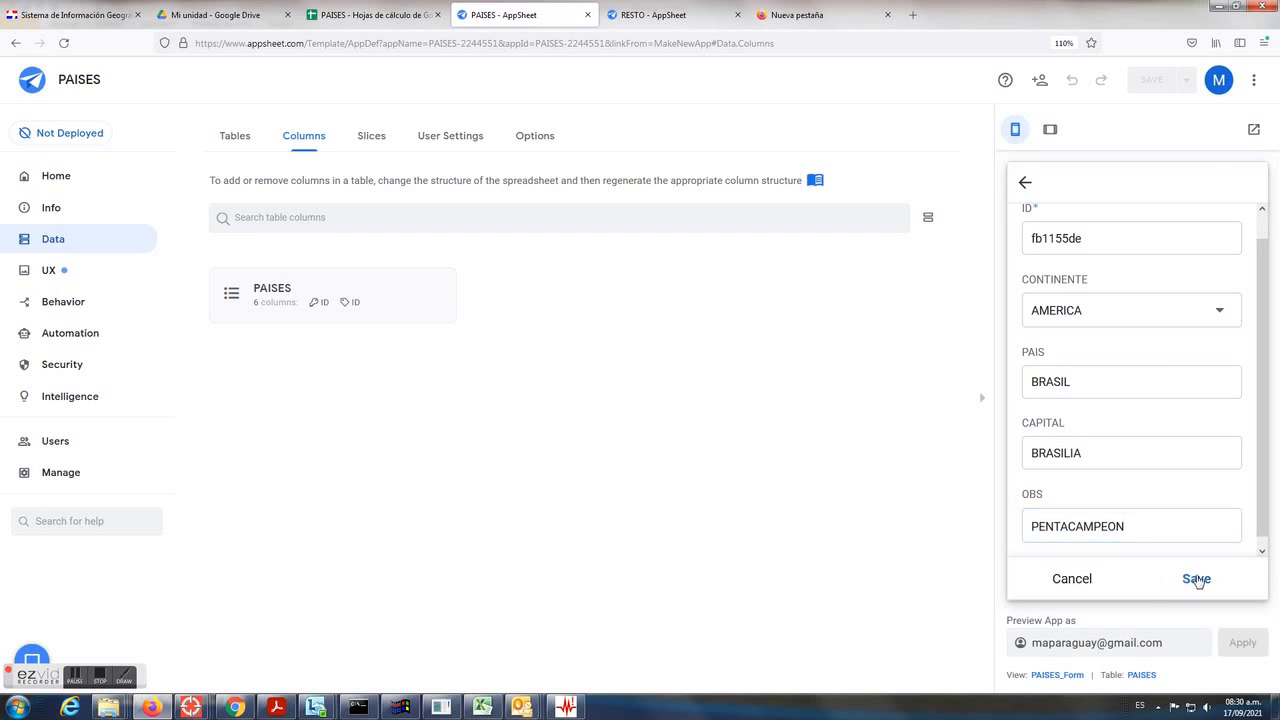
Step: Add and save a record in the preview with CONTINENTE EUROPA, PAIS ITALIA, CAPITAL ROMA and OBS TORRE DE PISA
click(1236, 527)
click(1220, 338)
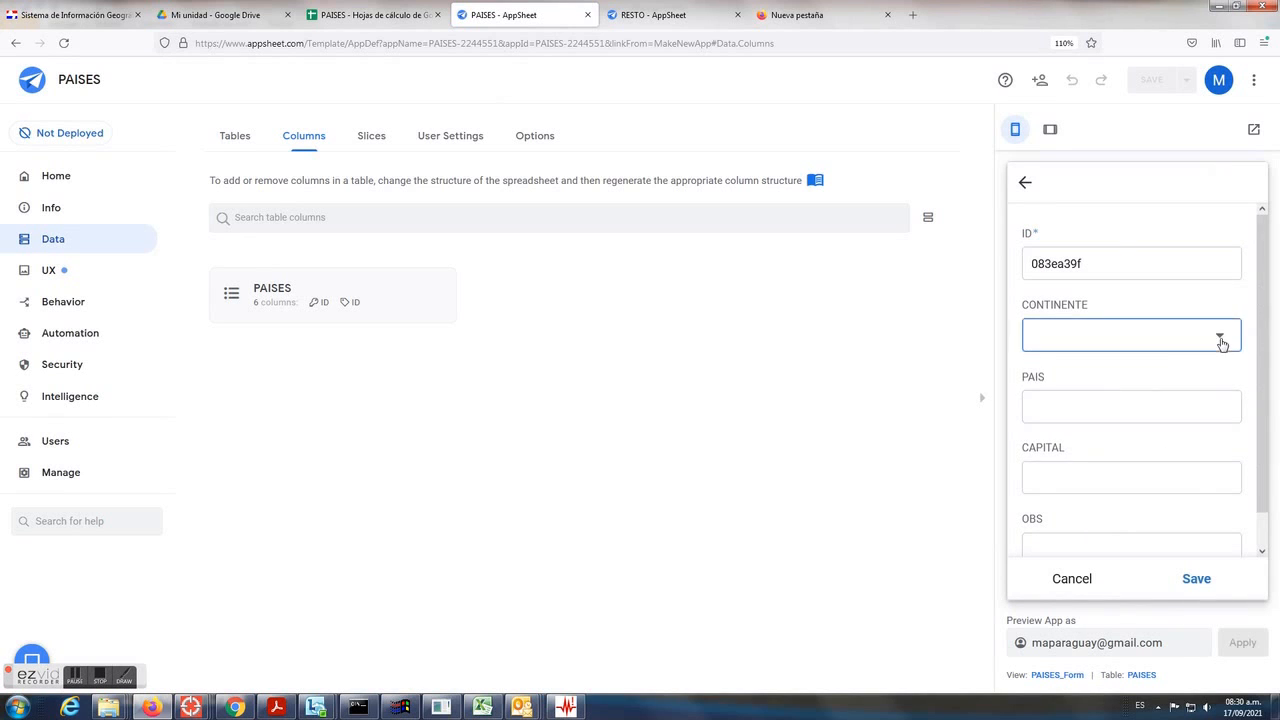
click(1048, 328)
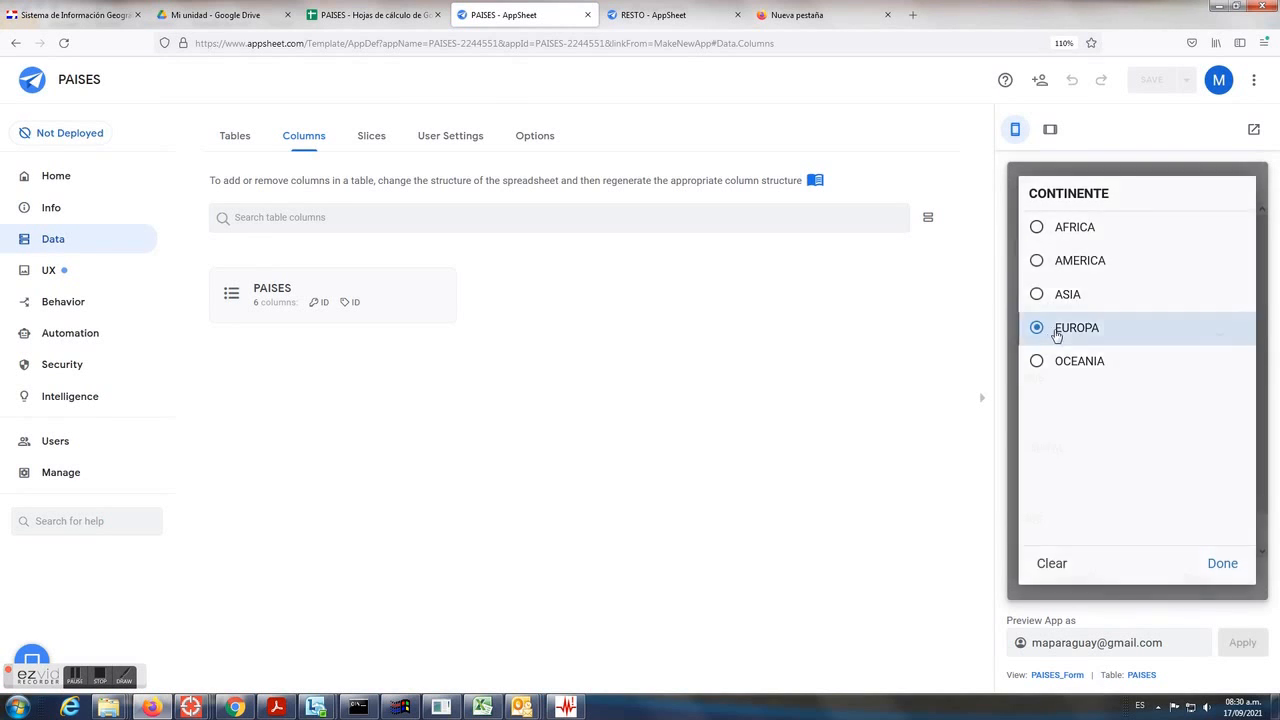
click(1092, 404)
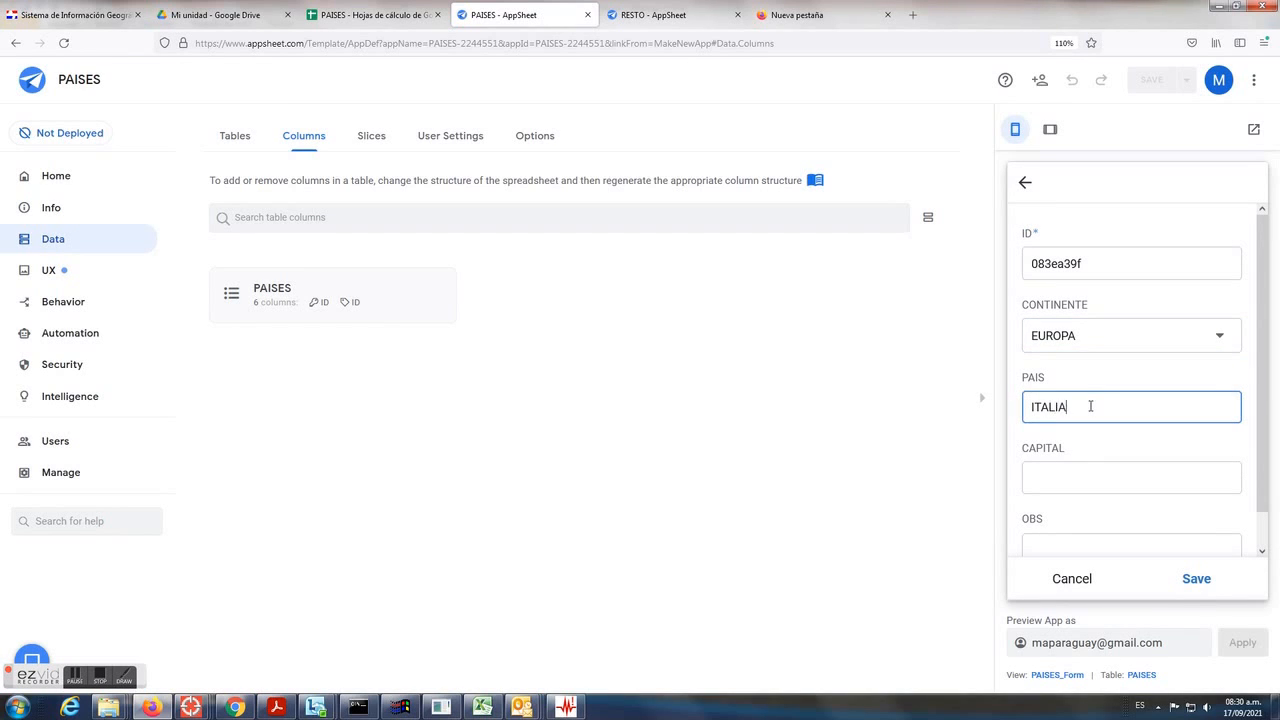
click(1061, 479)
text(ROMA)
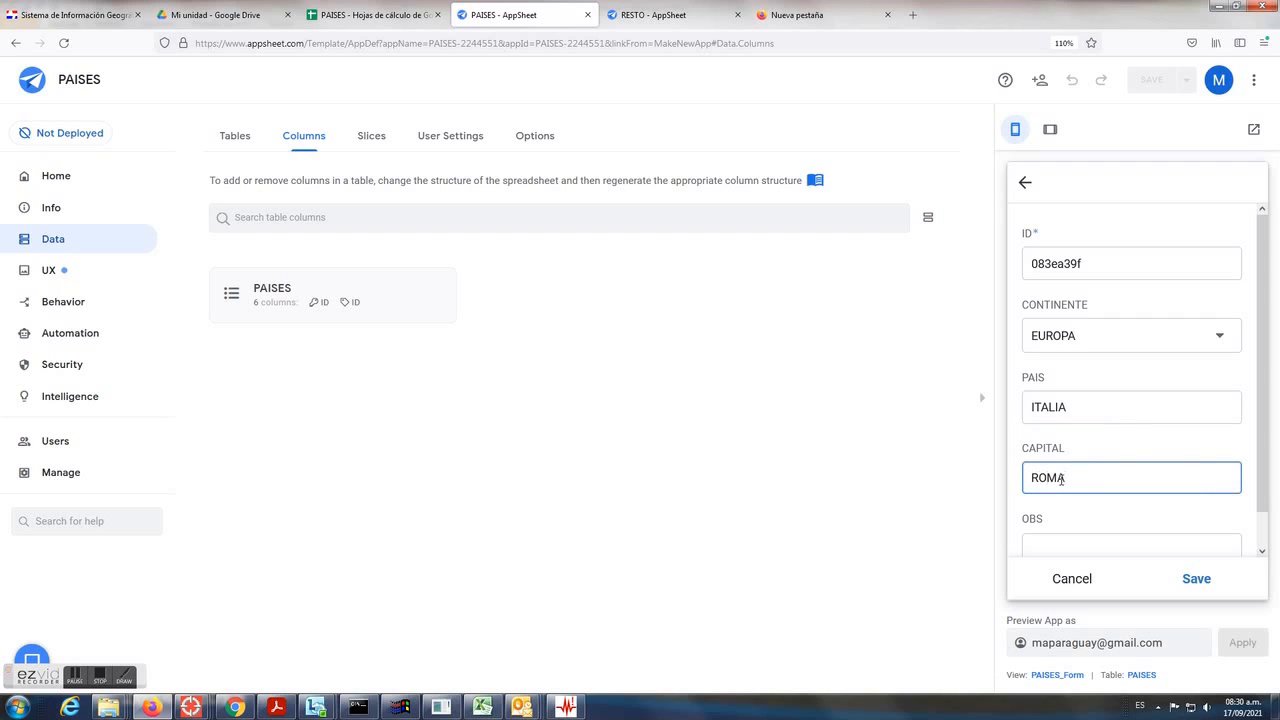
click(1062, 540)
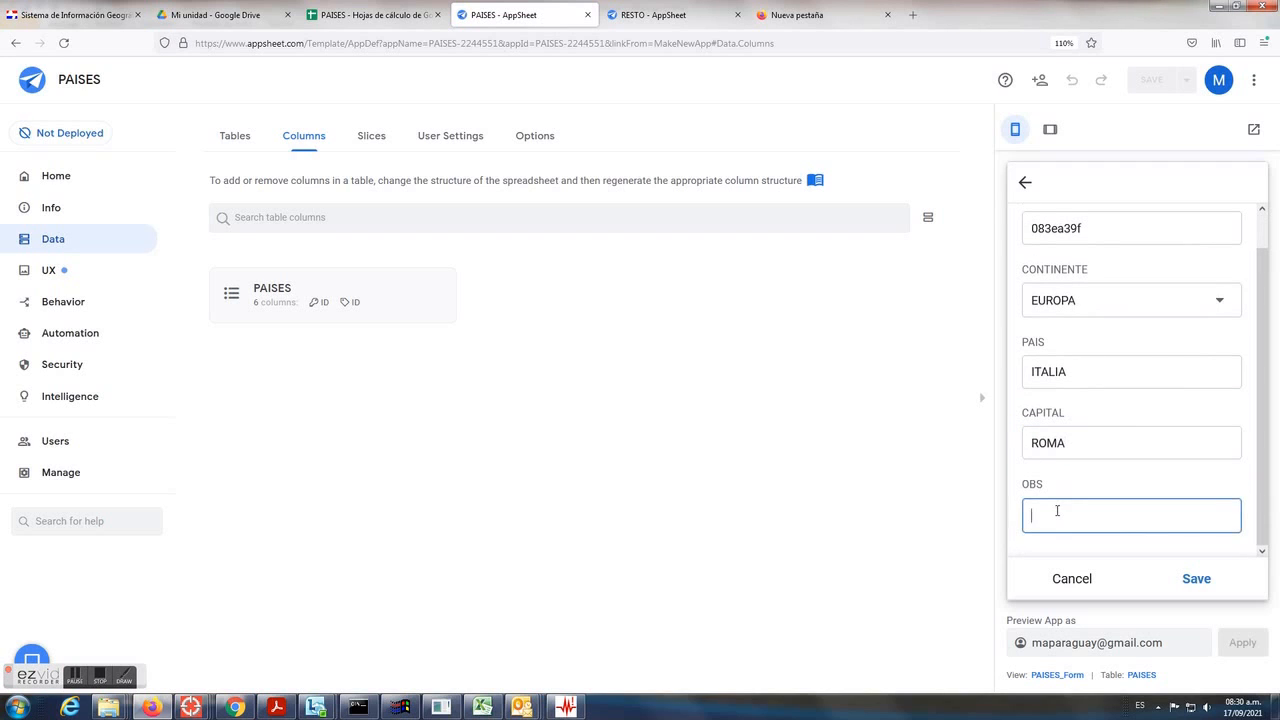
text(TORRE DE PISA)
click(1194, 580)
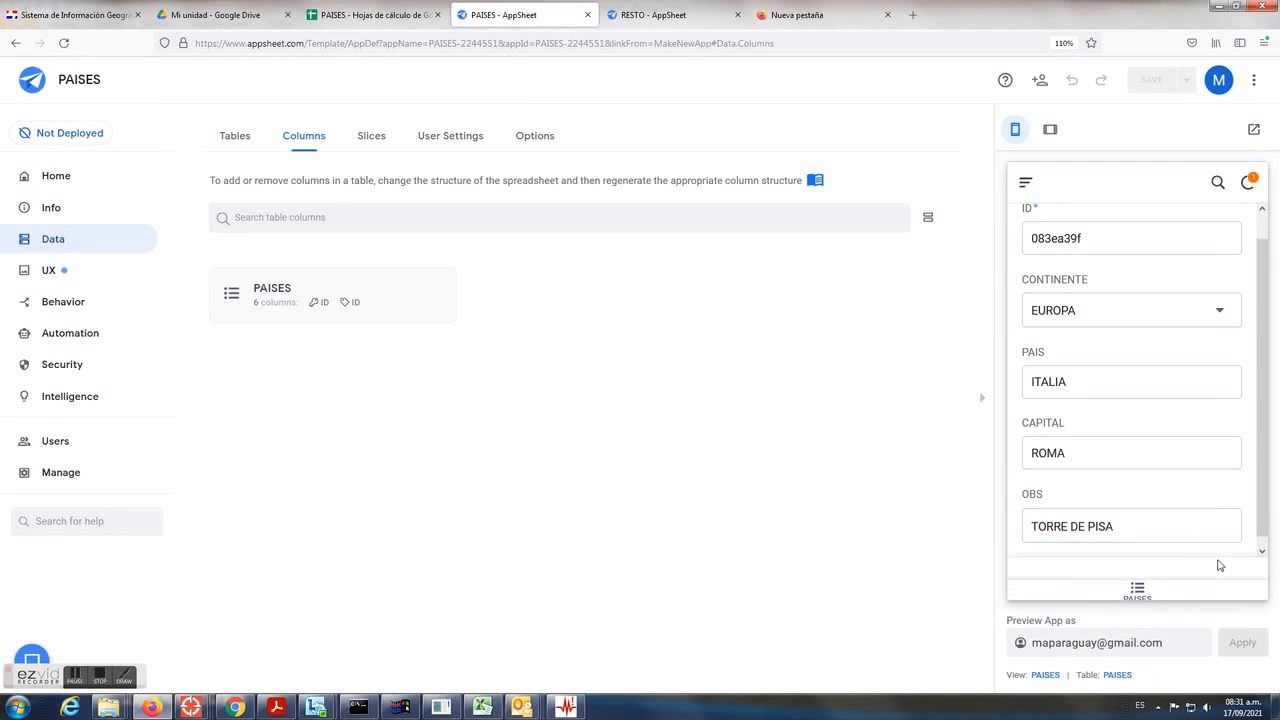
Step: Add and save a record in the preview with CONTINENTE AFRICA, PAIS EGIPTO, CAPITAL EL CAIRO and OBS PIRAMIDES
click(1235, 528)
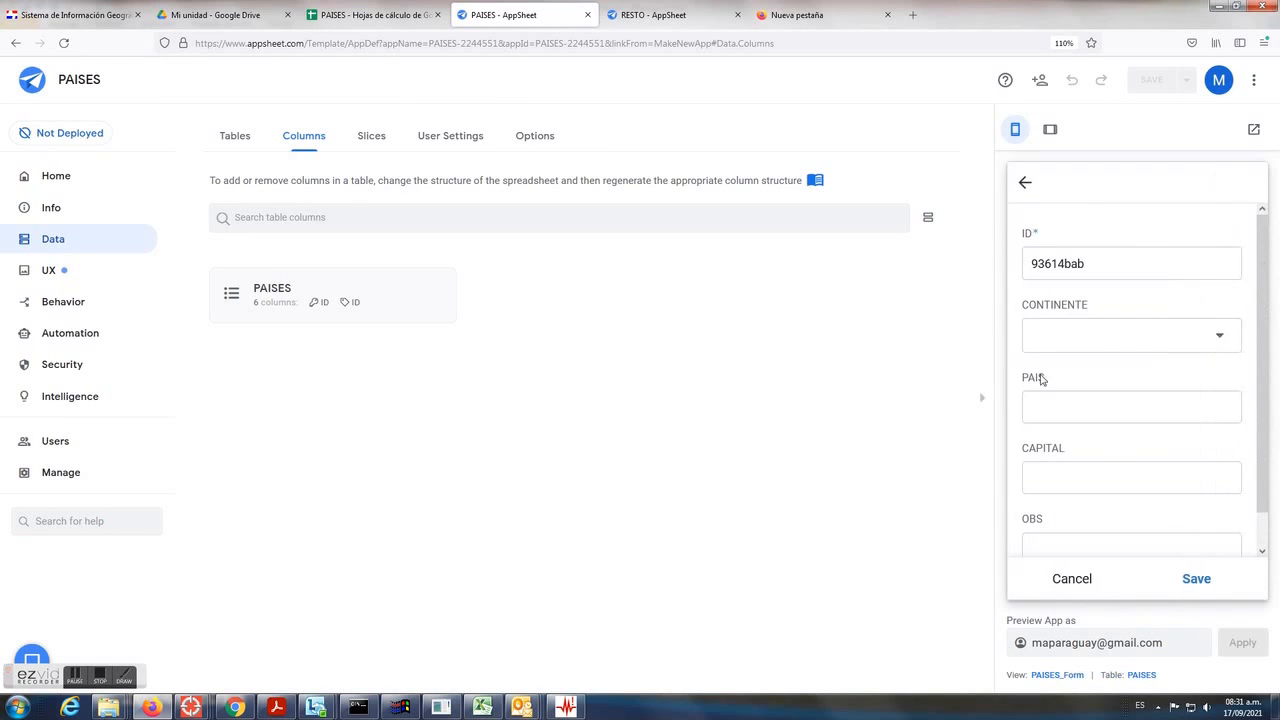
click(1160, 342)
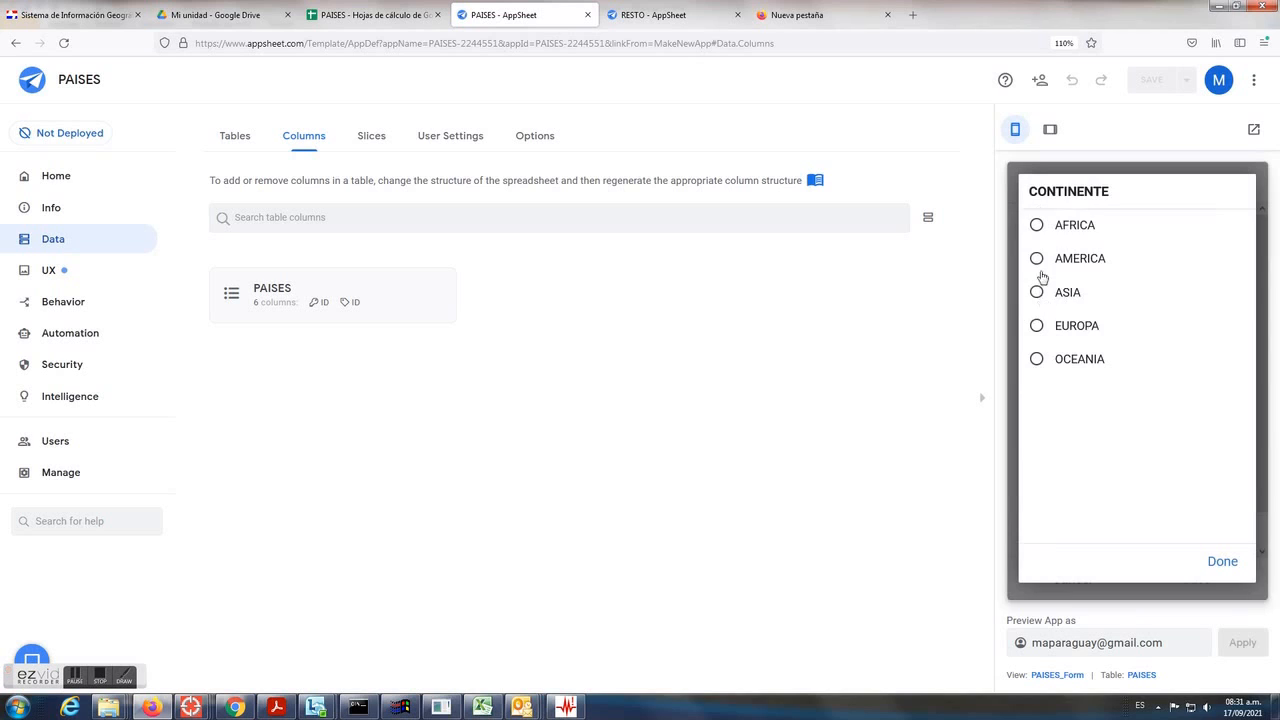
click(1040, 226)
click(1066, 404)
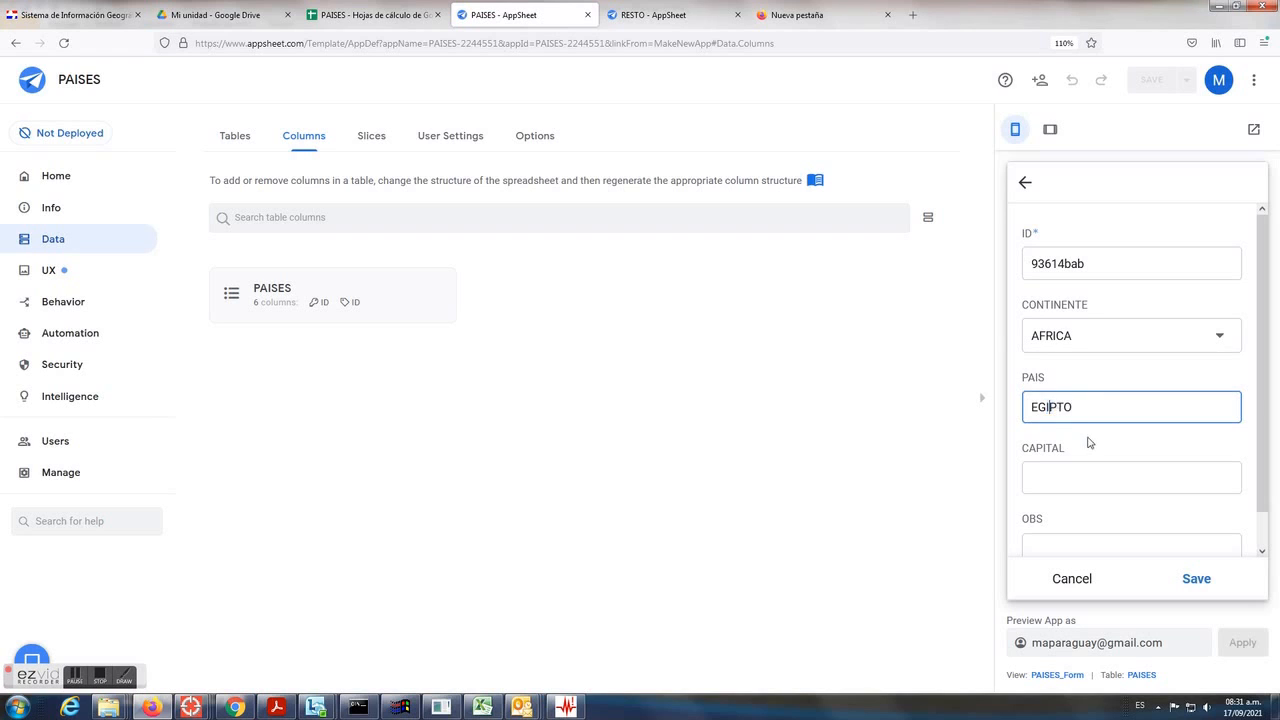
click(1060, 470)
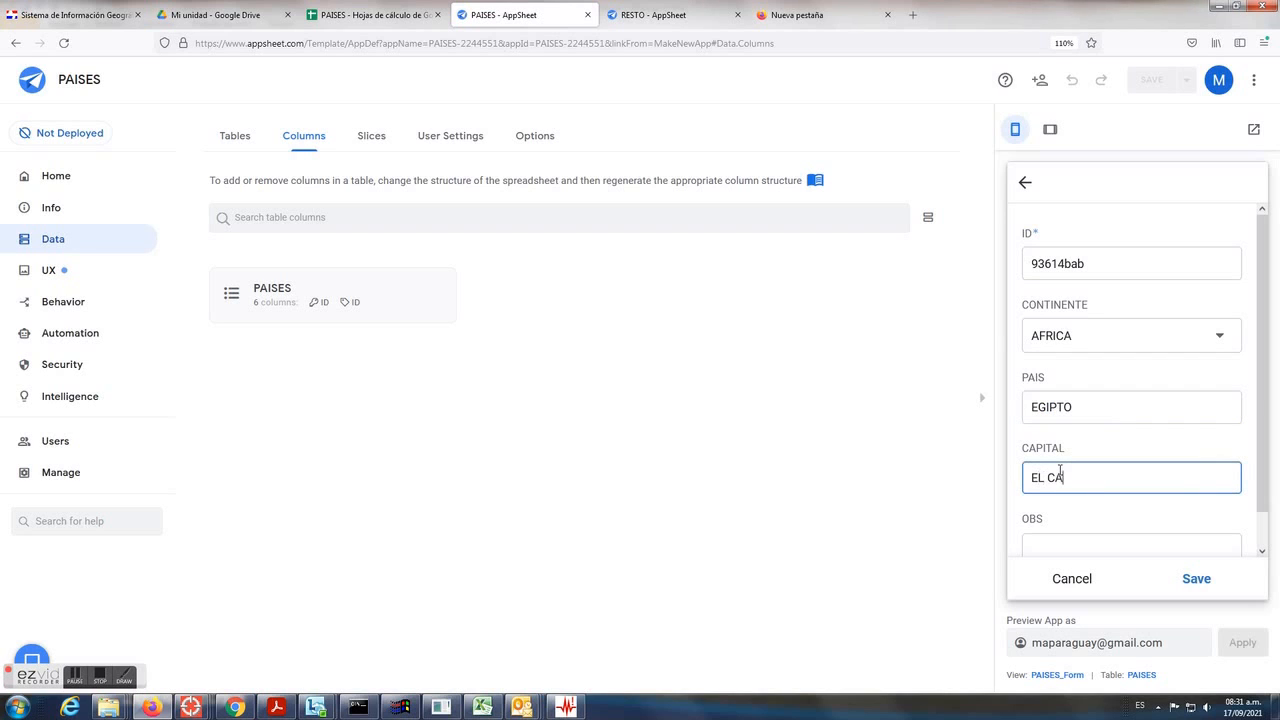
click(1074, 543)
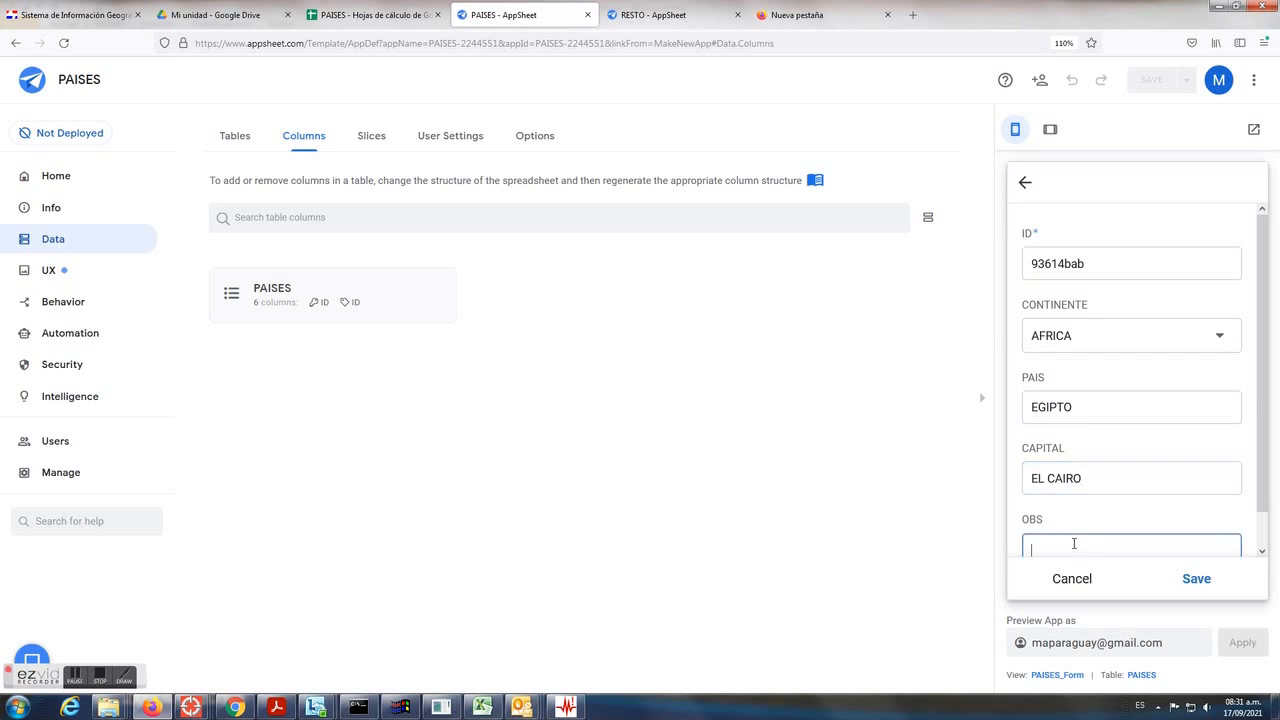
text(PRIIRAMIDES)
click(1195, 579)
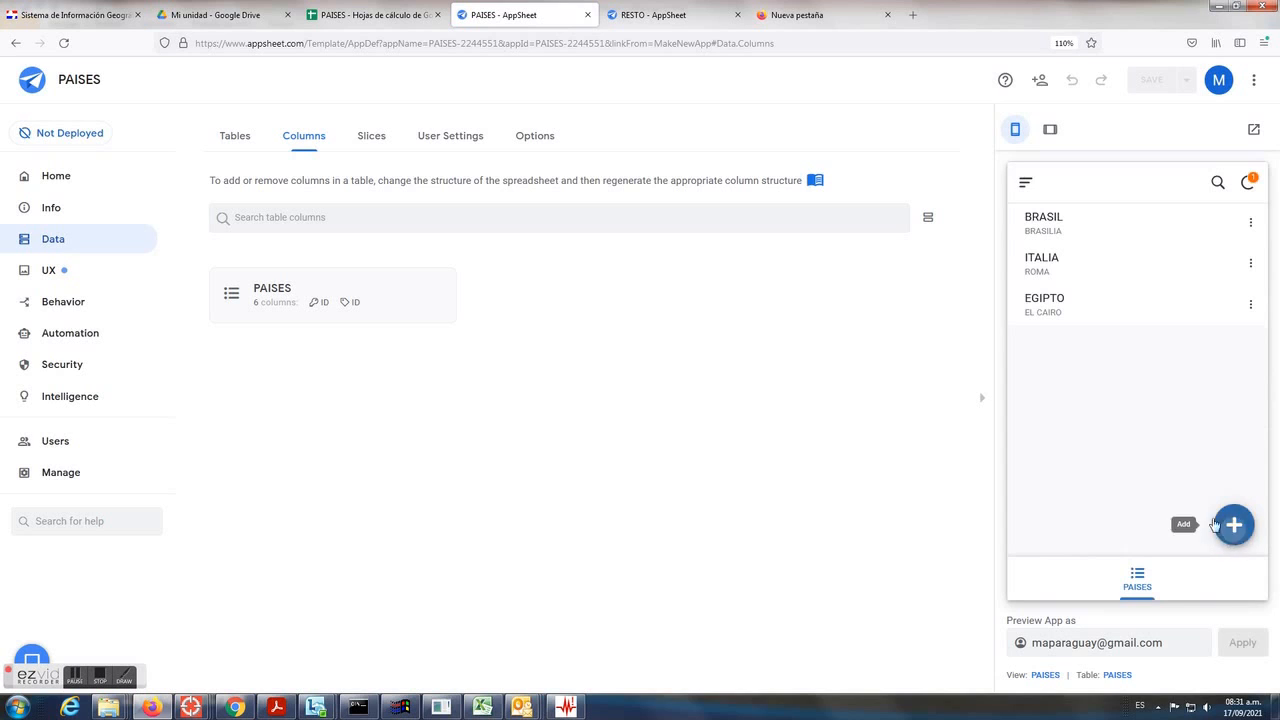
Step: Add and save a record in the preview with CONTINENTE OCEANIA, PAIS AUSTRALIA, CAPITAL SIDNEY and OBS AUSTRALIAN OPEN
click(1233, 540)
click(1188, 349)
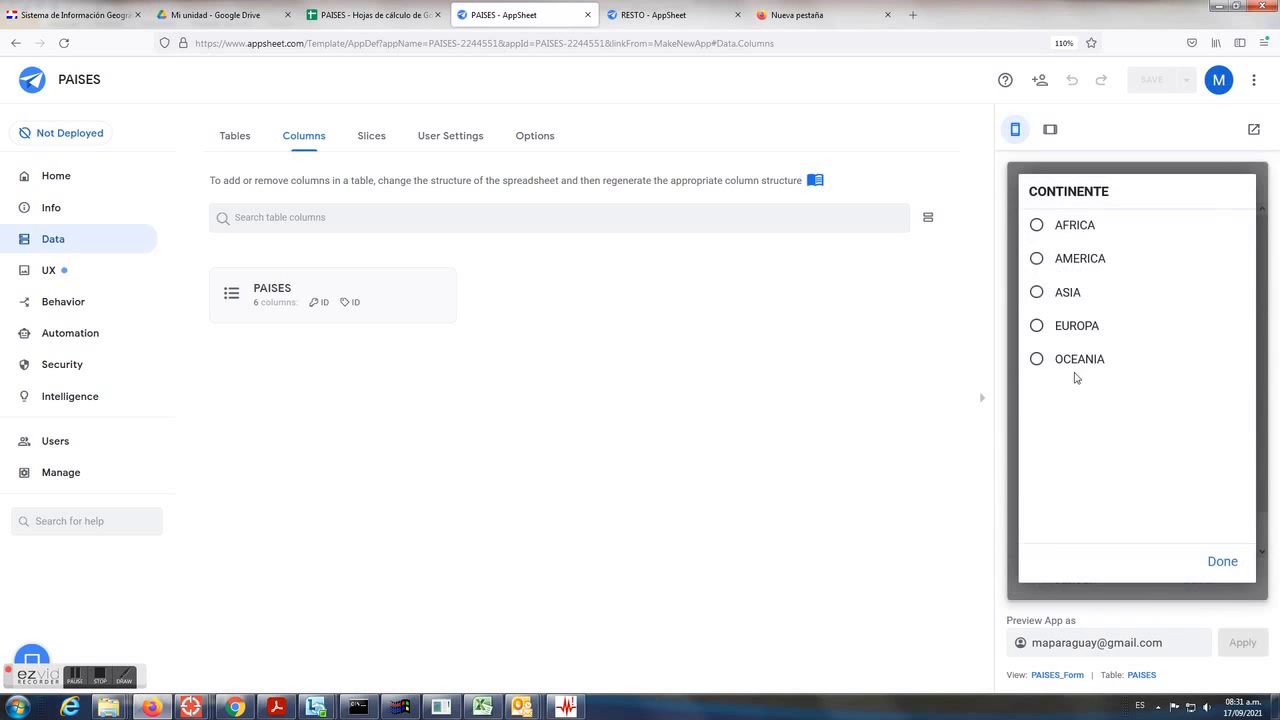
click(1075, 388)
click(1069, 408)
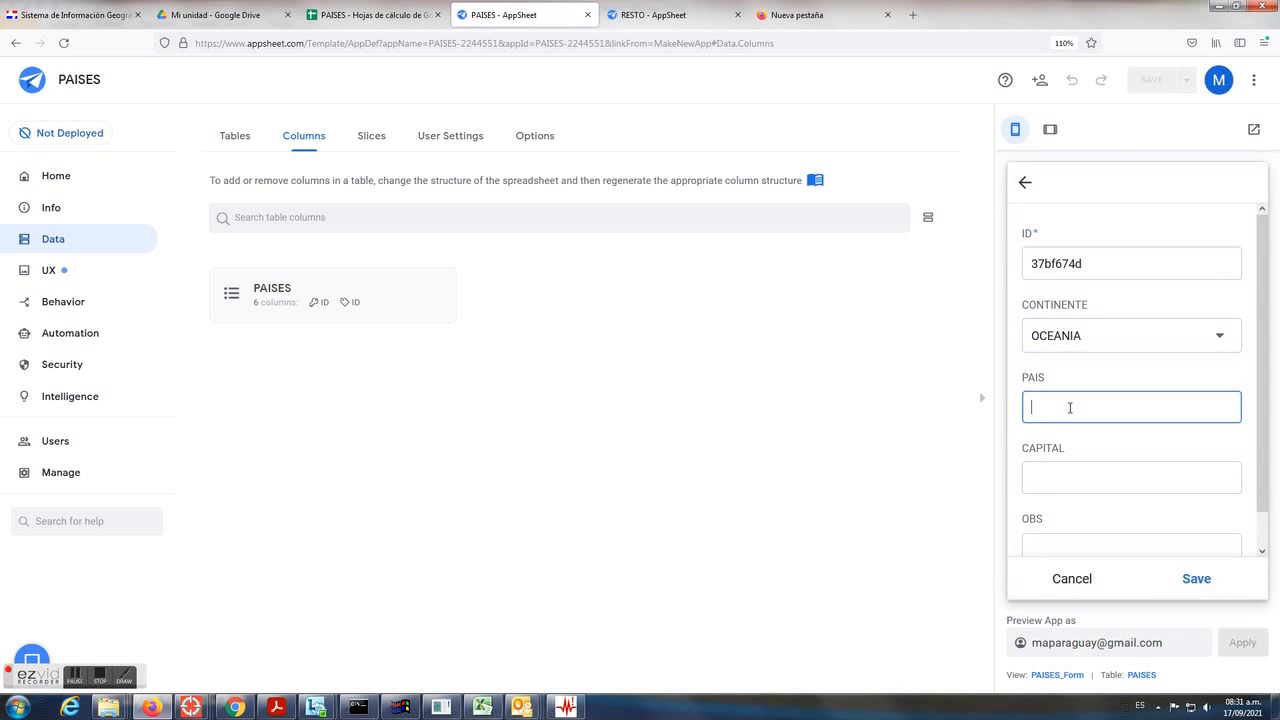
text(AUSTRALIA)
click(1072, 467)
text(SIDNEY)
scroll(1057, 508, down, 1)
click(1052, 509)
text(AUSTRA)
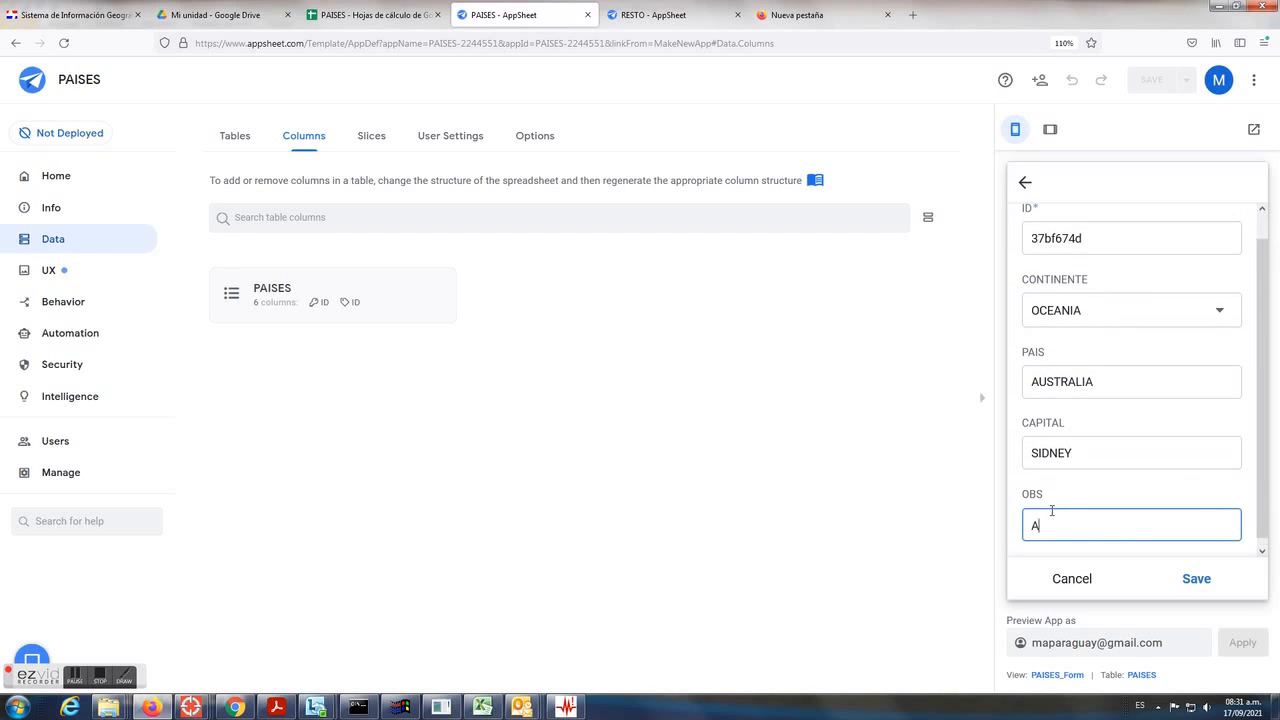
text(LIAN OPEN)
click(1194, 579)
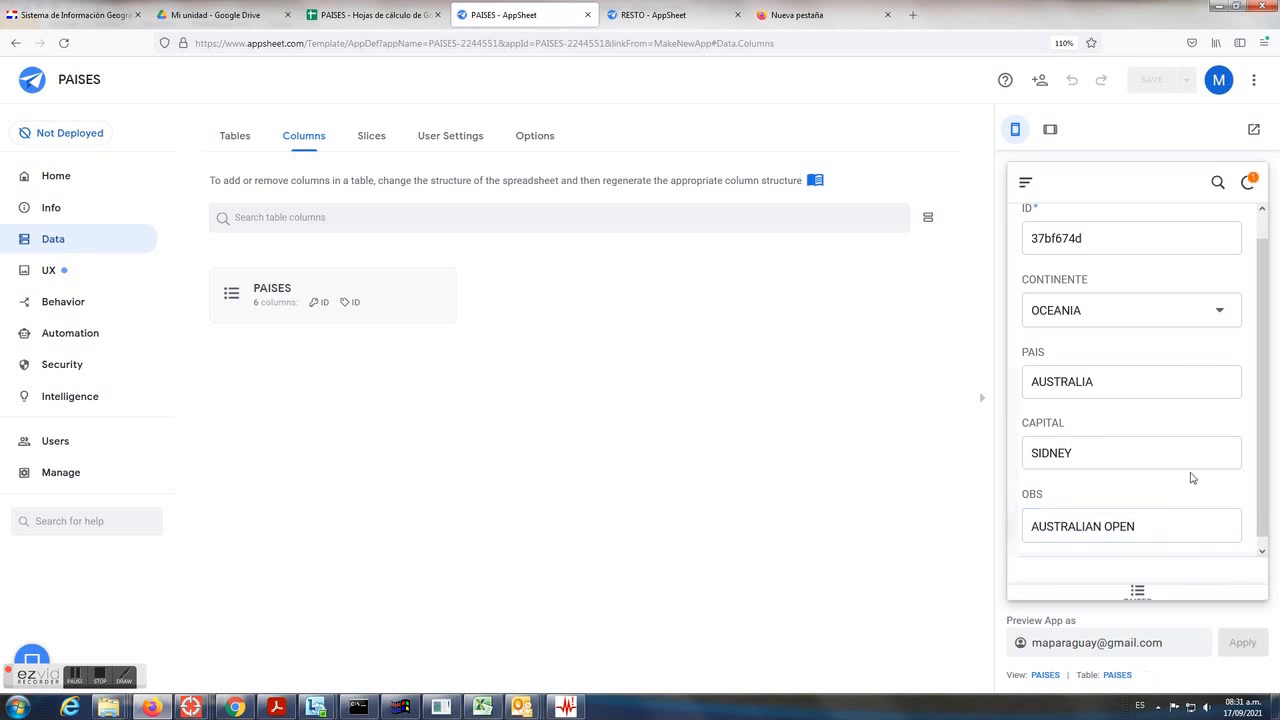
Step: Add and save a record in the preview with CONTINENTE ASIA, PAIS CHINA, CAPITAL PEKIN and OBS MURALLAS
click(1235, 526)
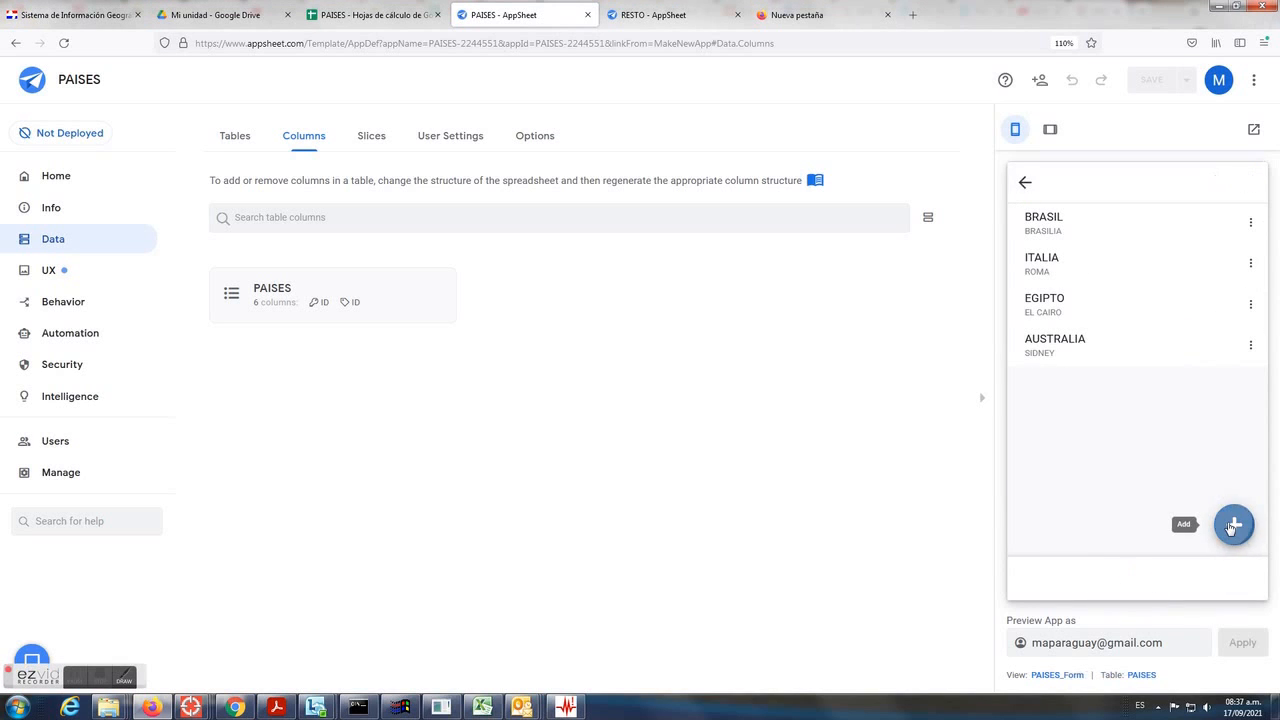
click(1127, 348)
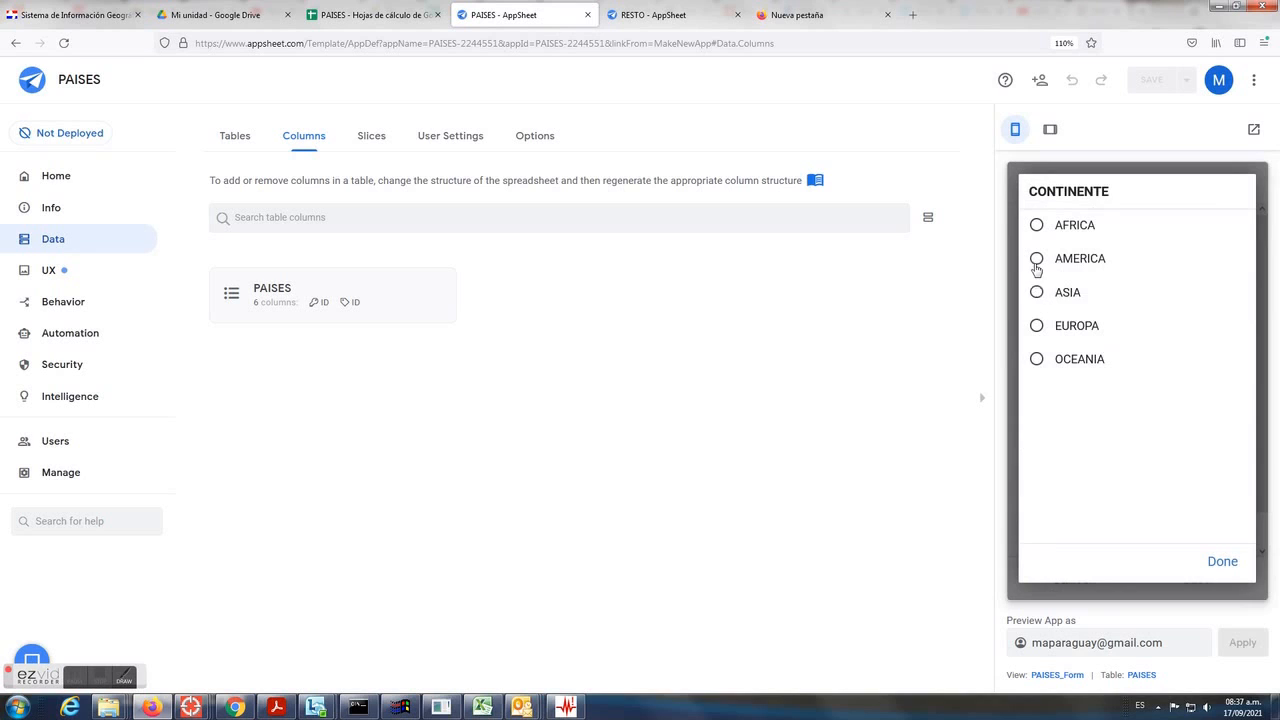
click(1038, 292)
click(1067, 406)
text(CHINA)
key(Tab)
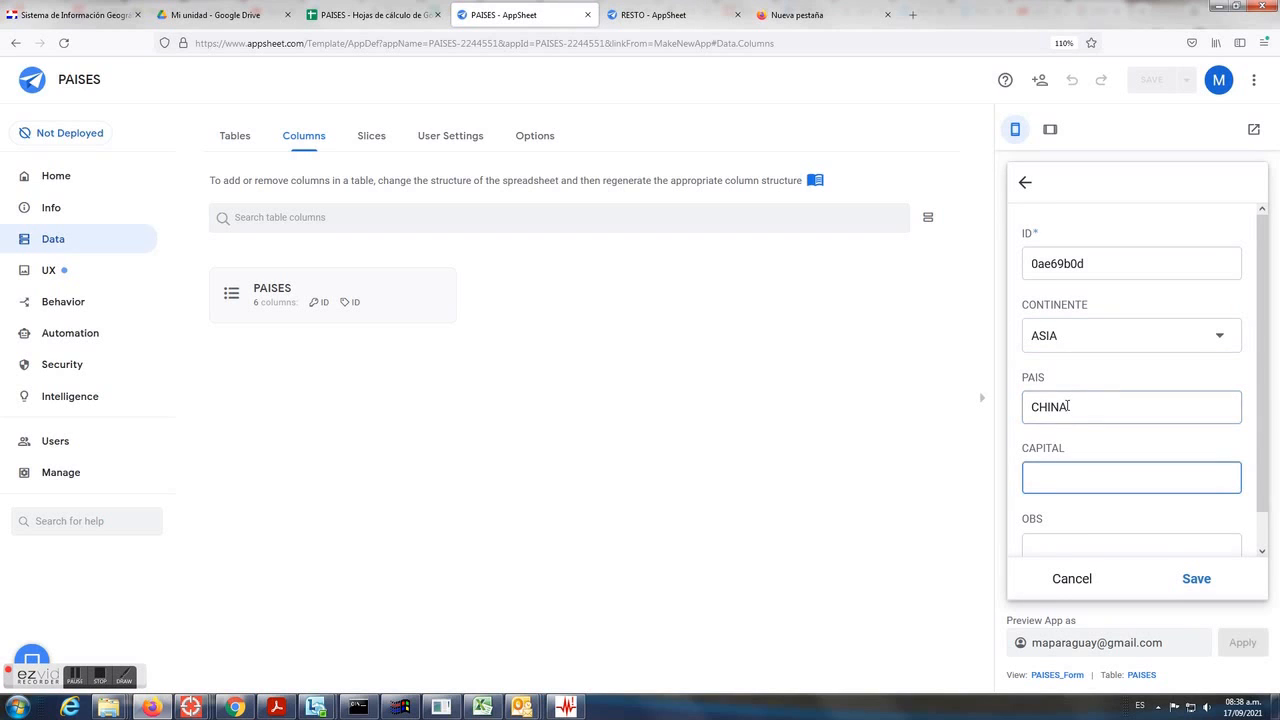
key(Tab)
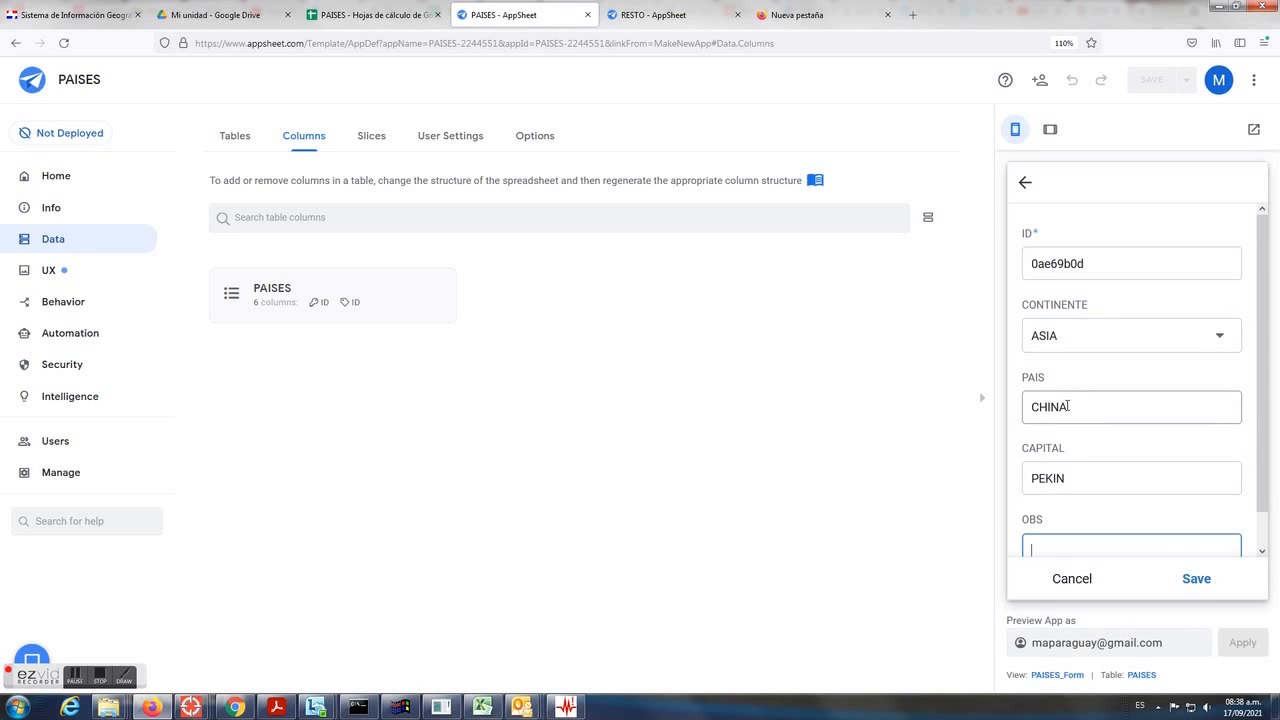
text(MUR)
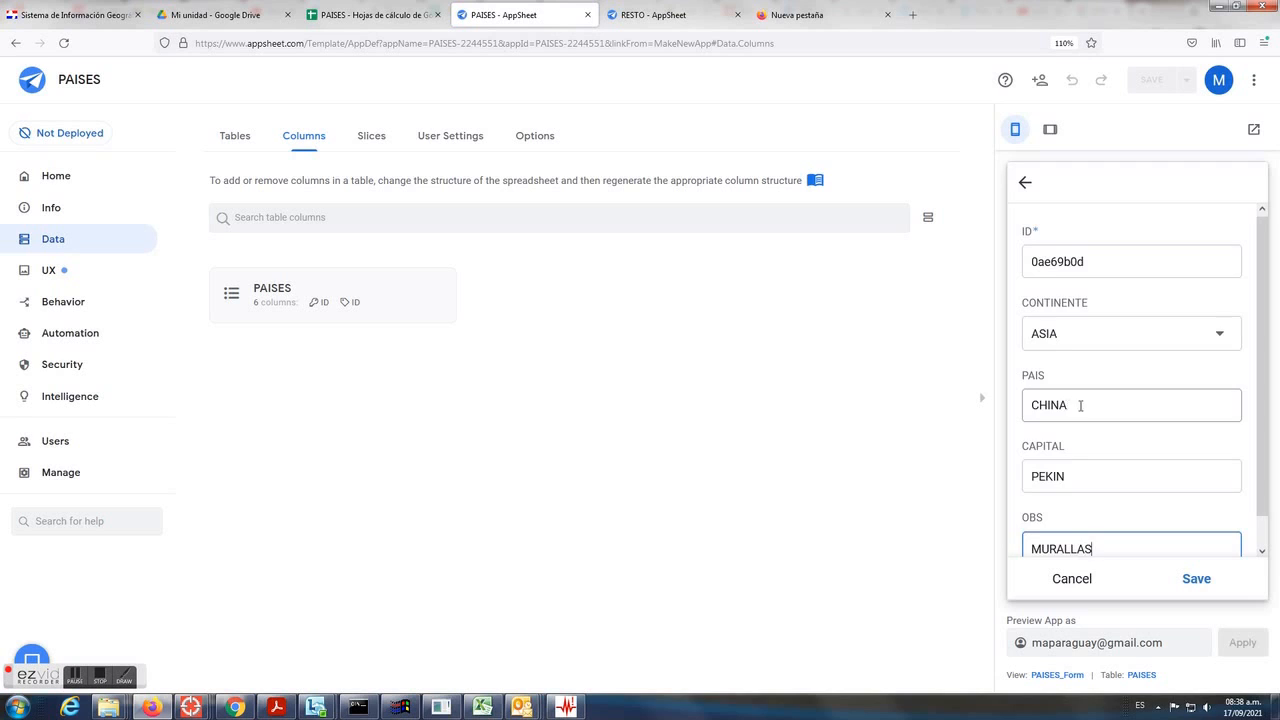
text(ALLAS)
click(1194, 576)
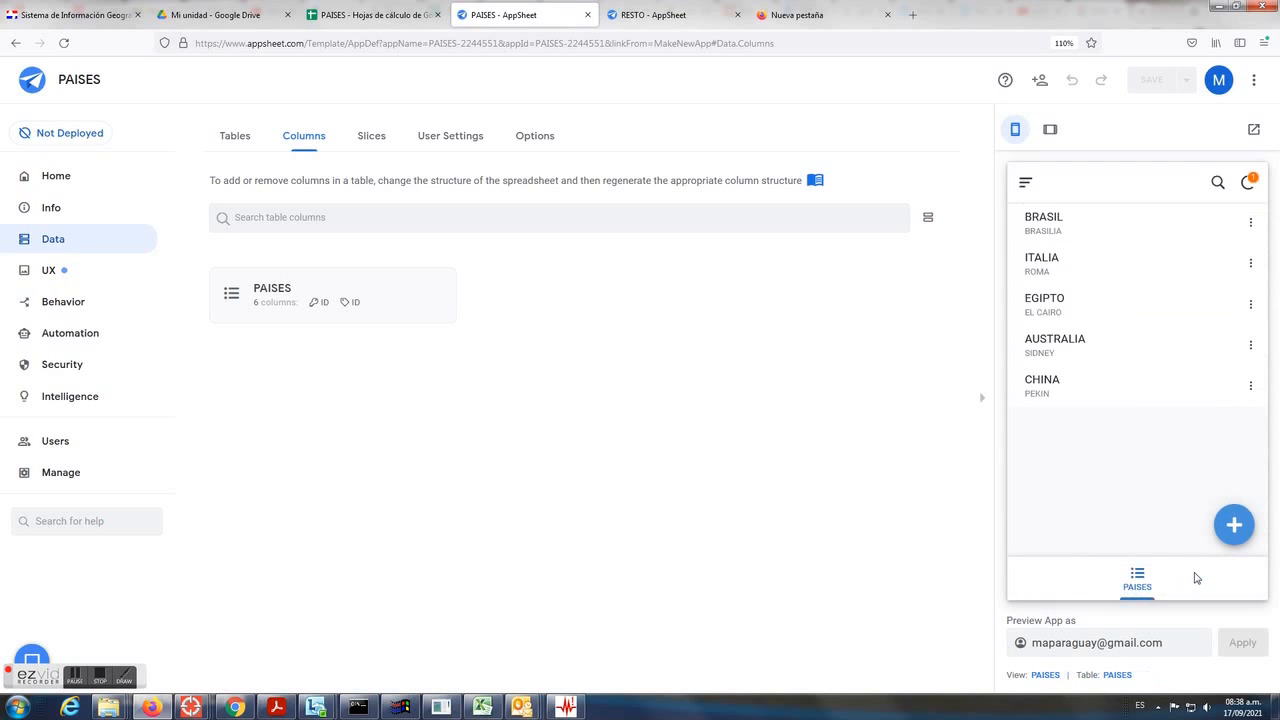
Step: Sync the preview app's changes and fit the OBS column's width to its contents in the PAISES spreadsheet
click(1251, 184)
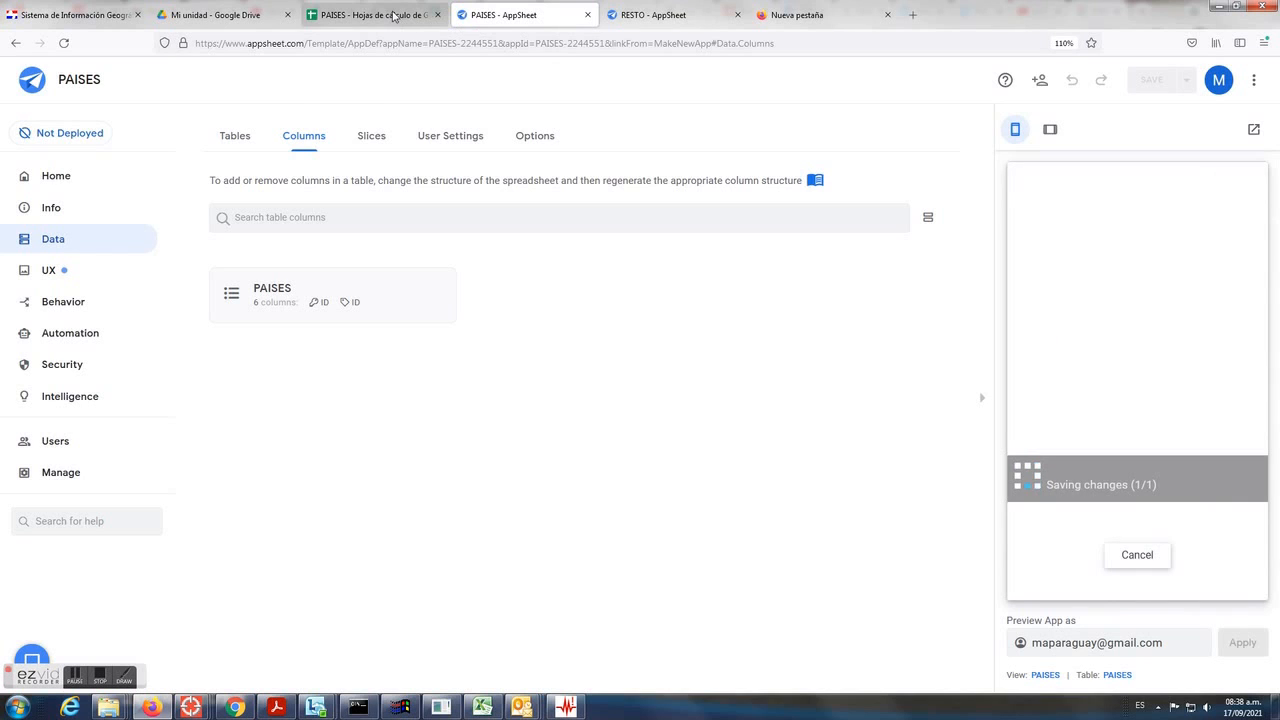
click(393, 17)
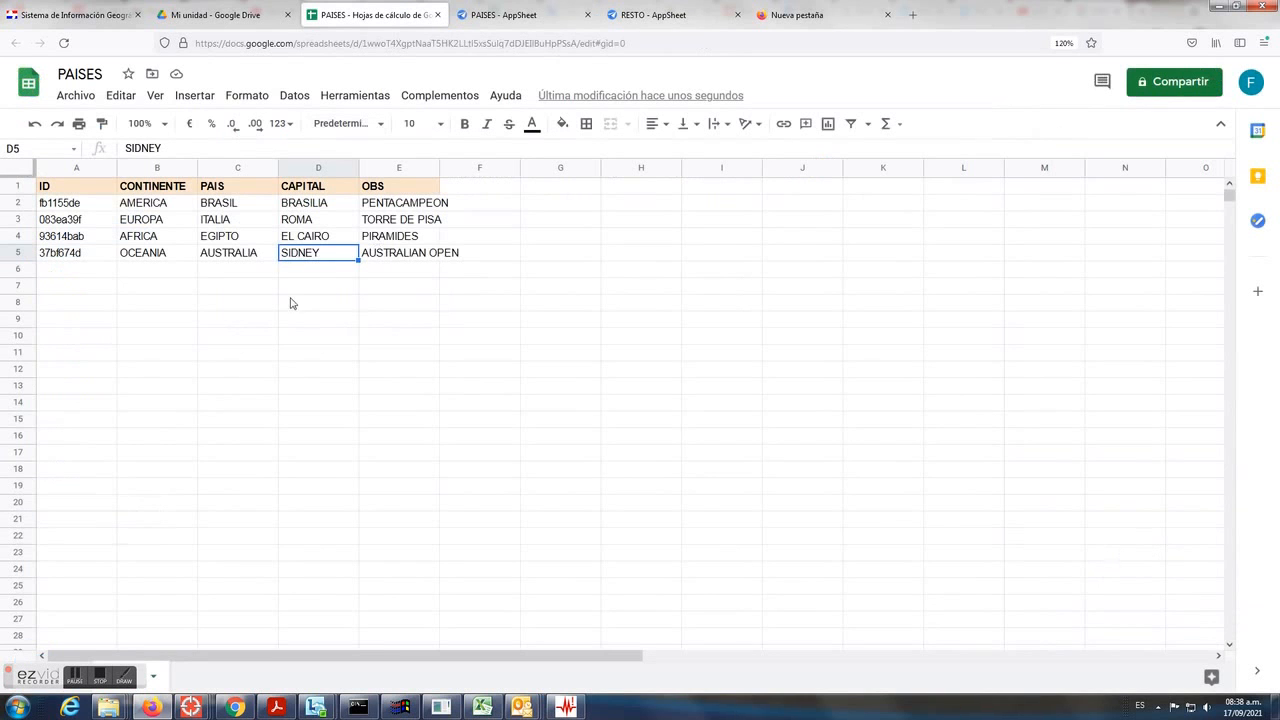
double_click(438, 165)
Step: Check each field of the CHINA record in row 6 of the spreadsheet, from OBS back to ID
click(428, 285)
click(300, 271)
click(220, 271)
click(140, 271)
click(86, 270)
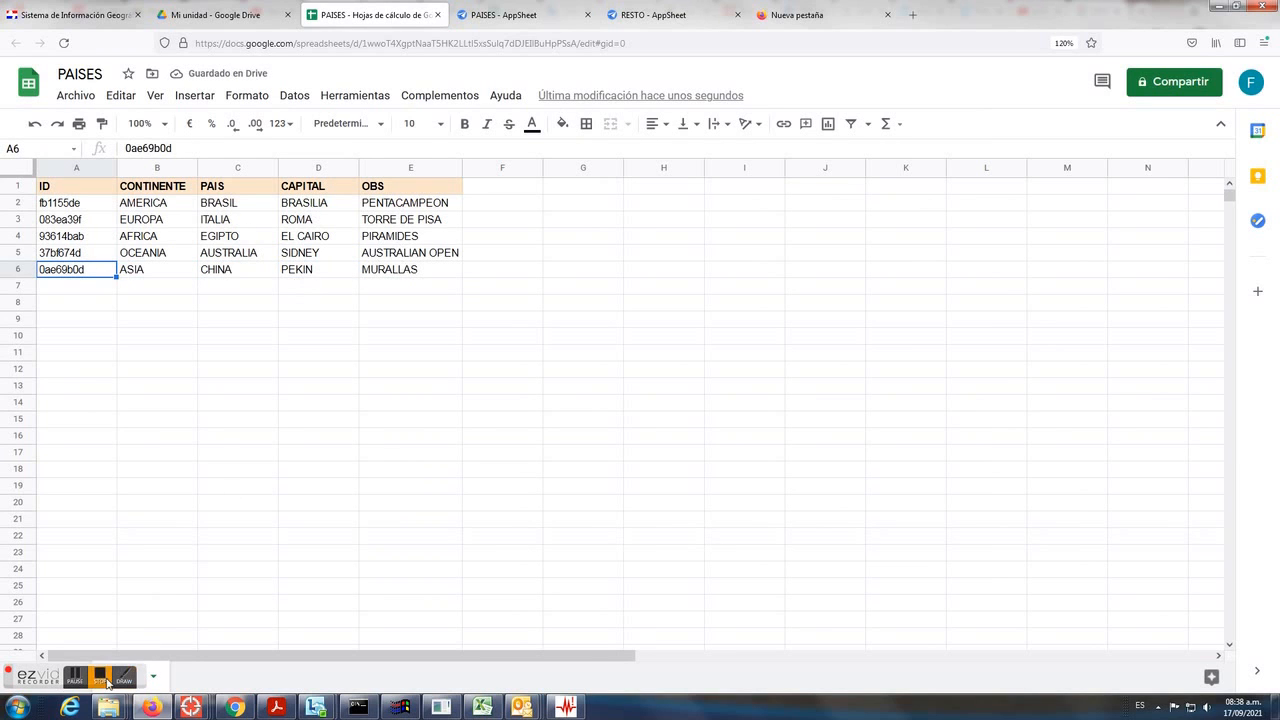
Step: Switch back to the PAISES app in AppSheet and create a new action named "editar obs"
click(510, 18)
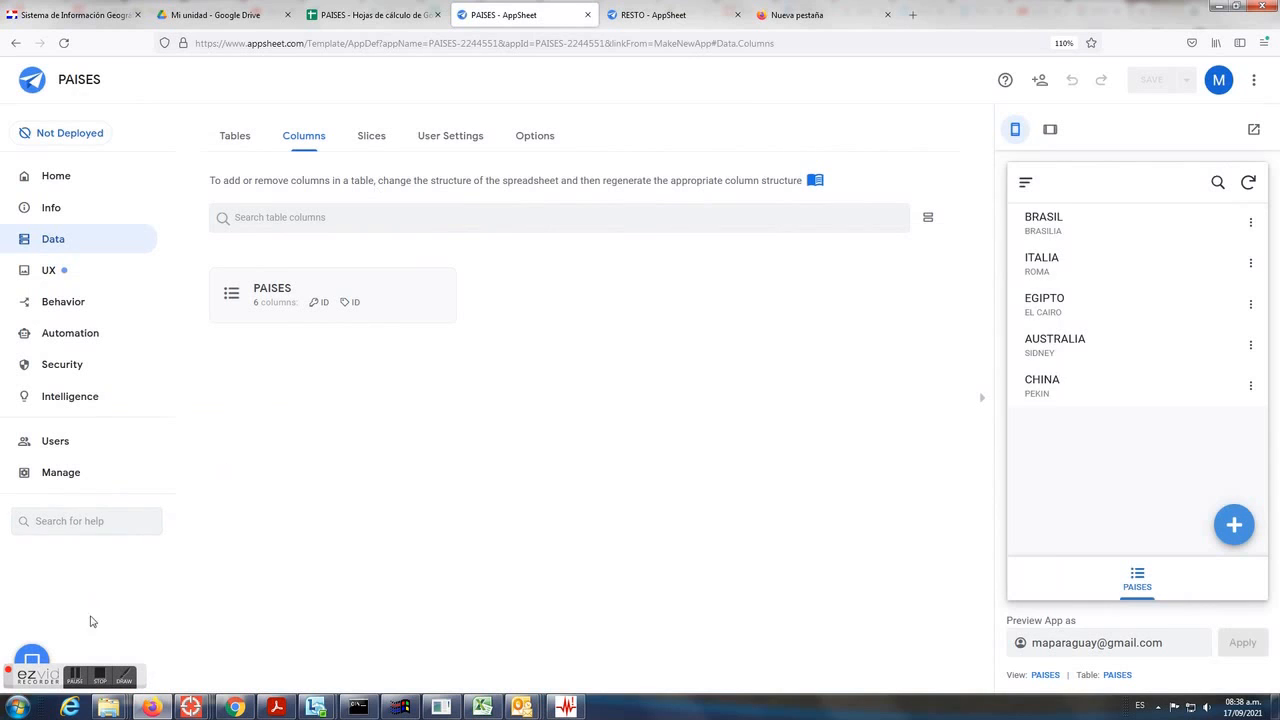
click(99, 678)
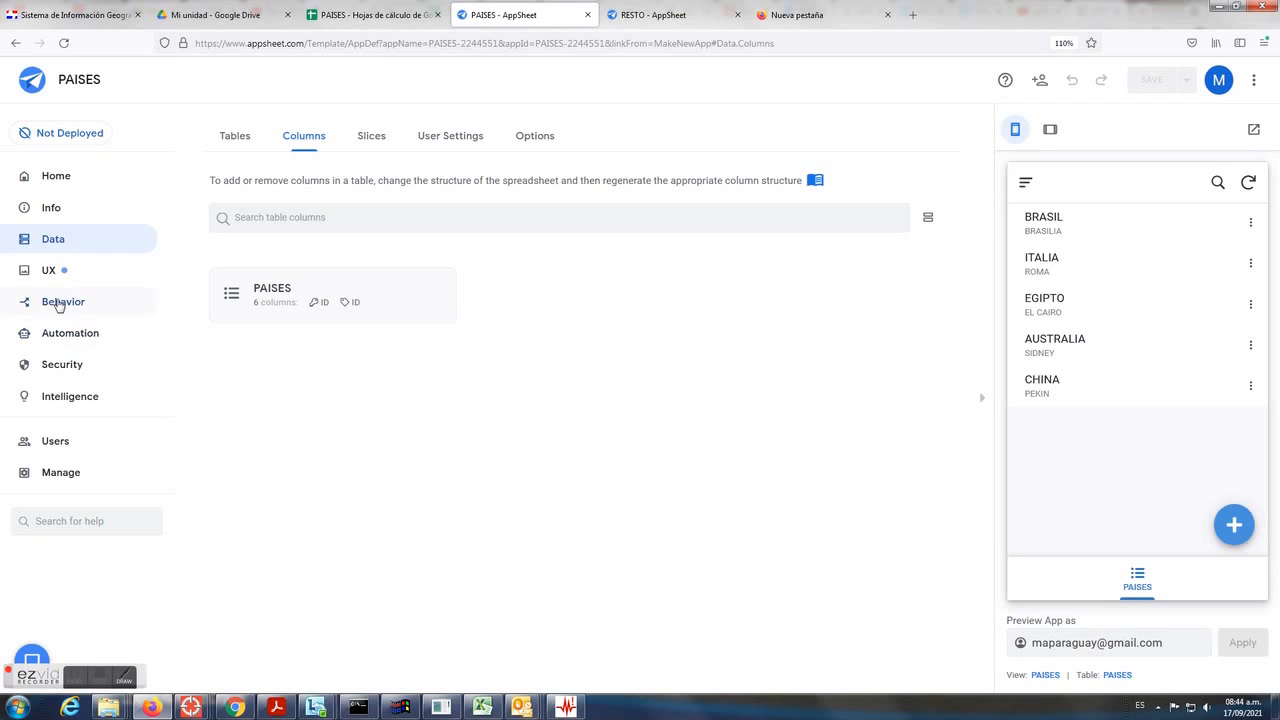
click(62, 302)
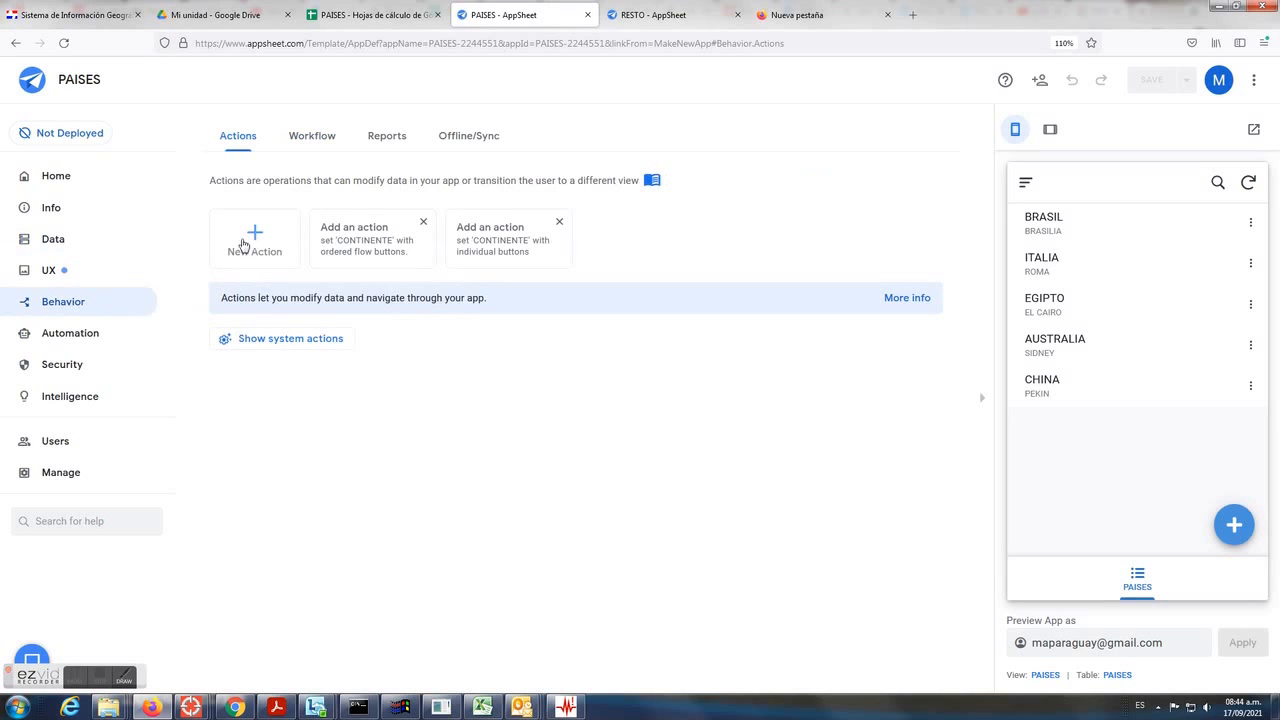
click(258, 248)
drag(481, 241, 348, 237)
text(editar obs)
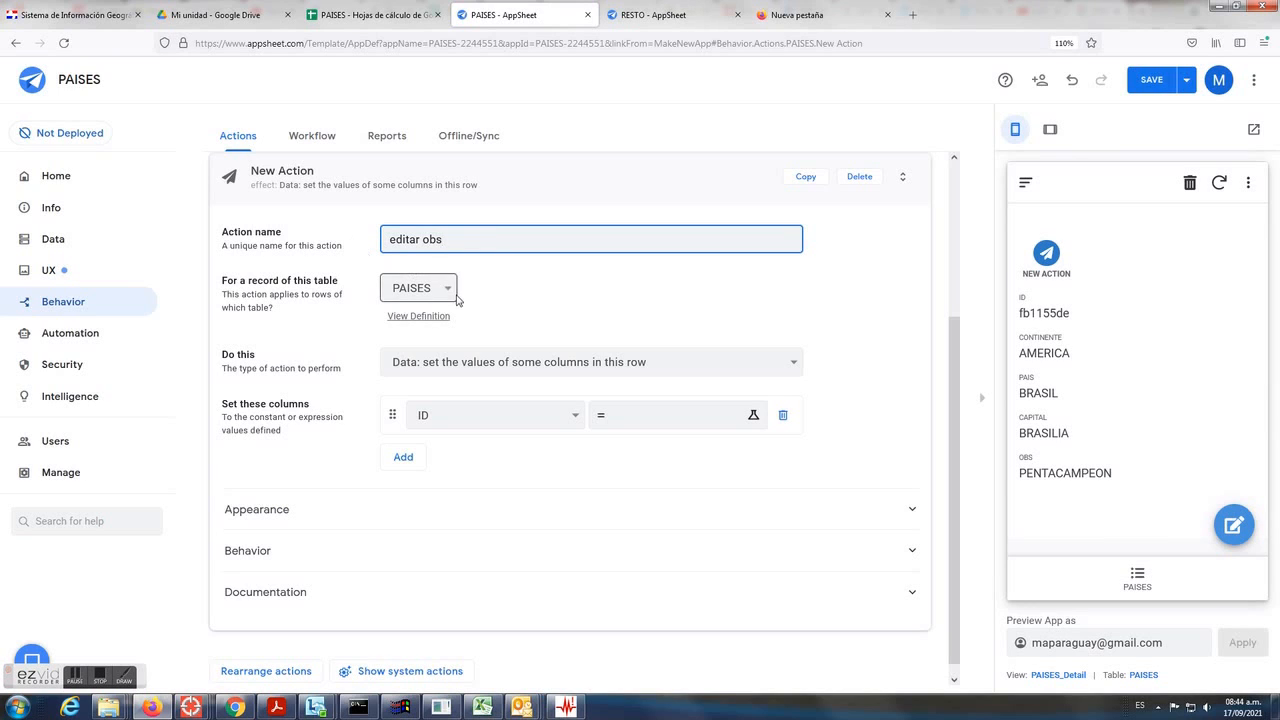
Step: Make OBS the column that the editar obs action sets and open its value expression for editing
click(573, 415)
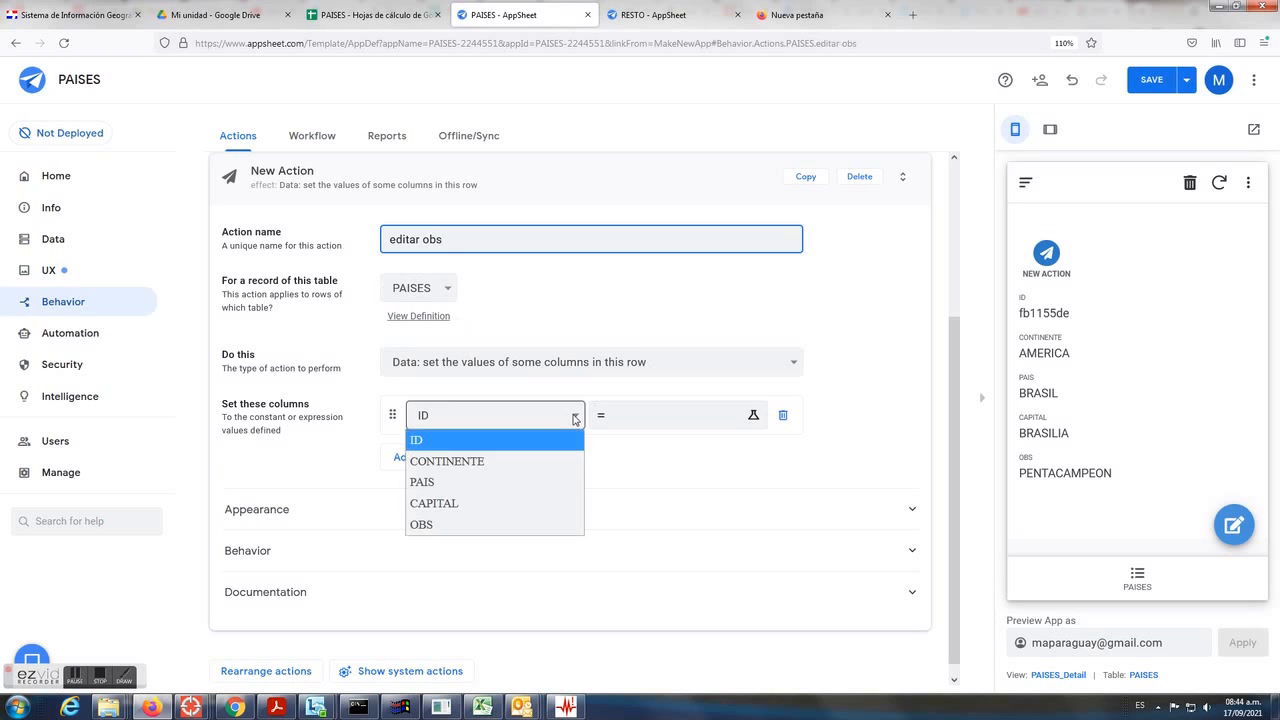
click(478, 526)
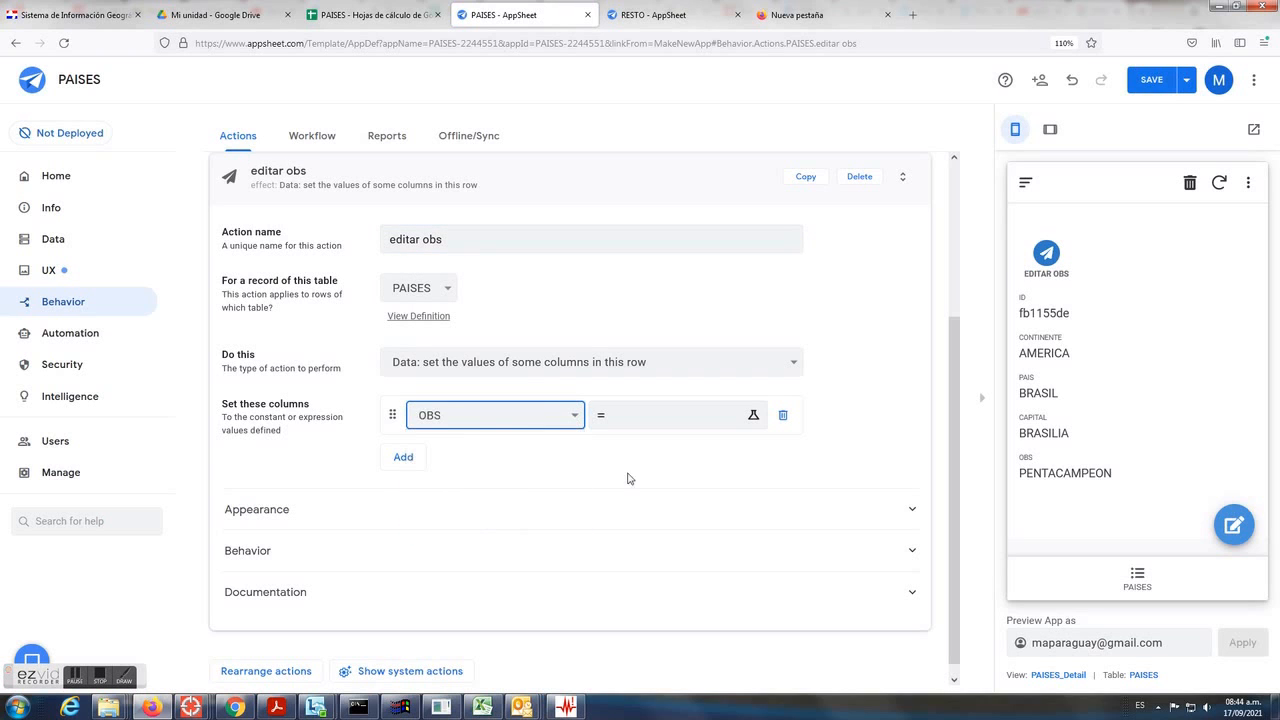
click(612, 420)
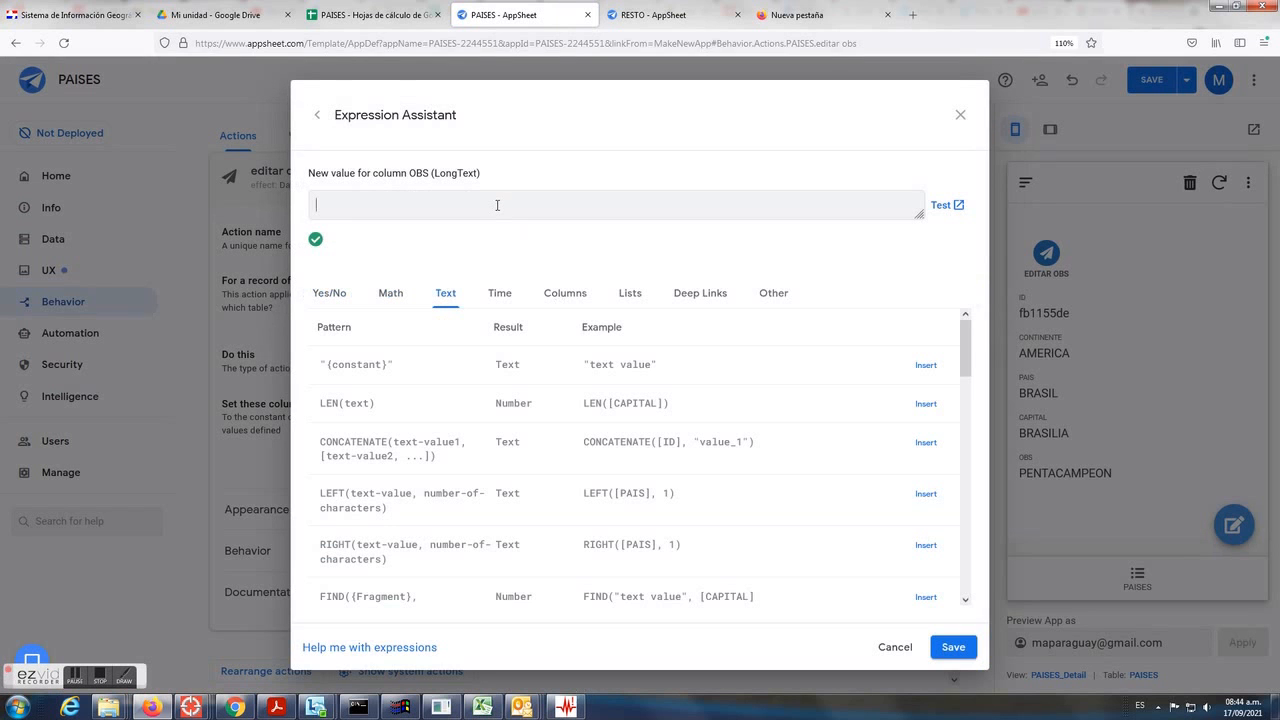
Step: Switch to the untitled Outlook message and copy the whole template expression INPUT(ENTRADA, "texto" )
mouse_move(520, 710)
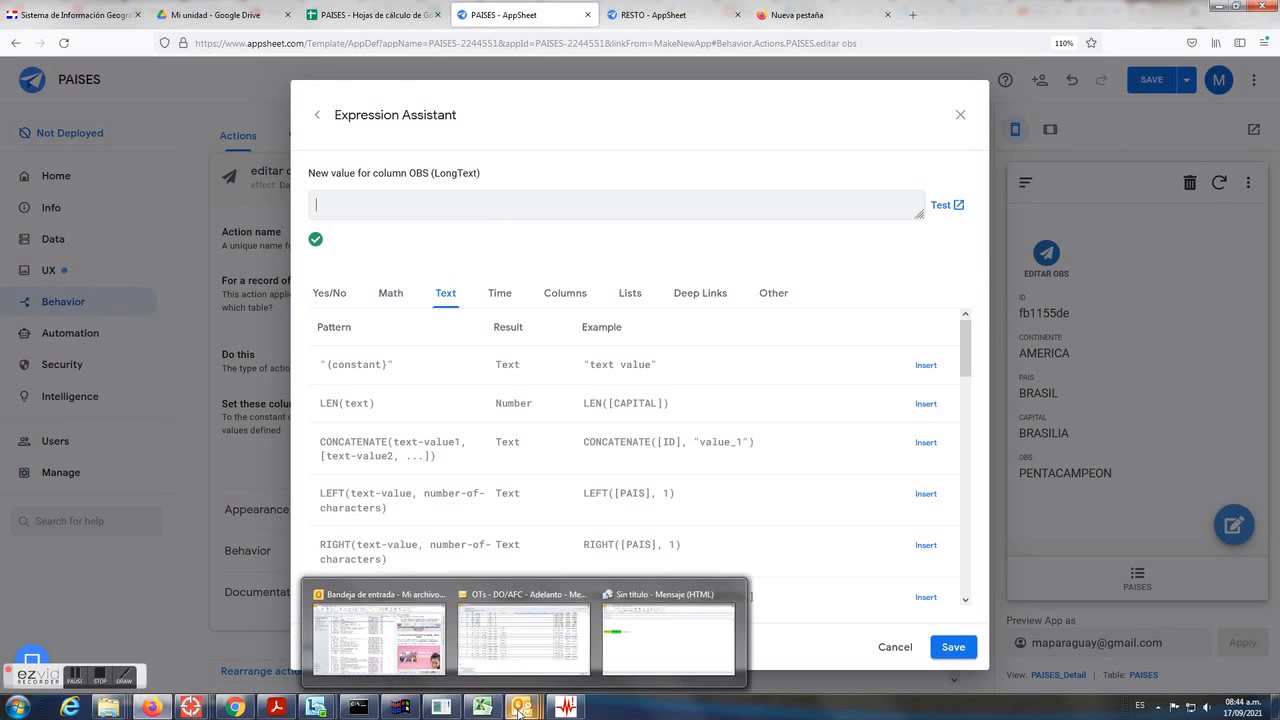
click(668, 632)
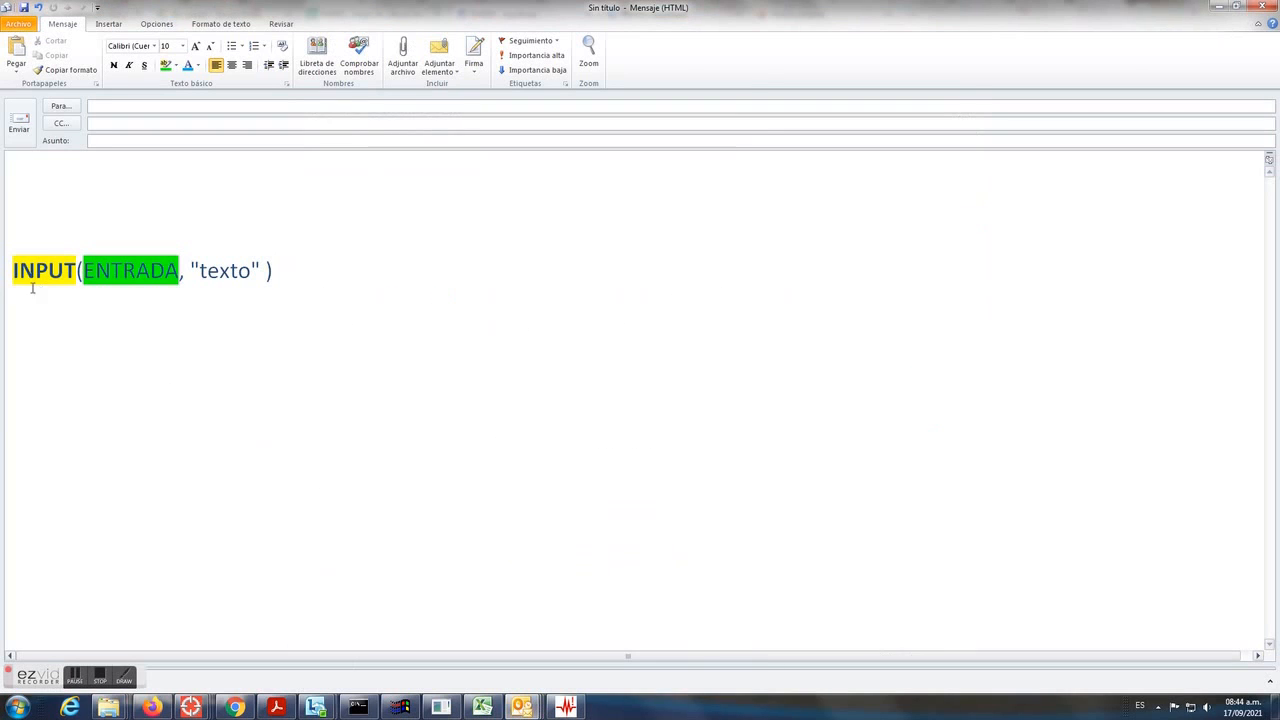
drag(14, 271, 163, 271)
click(252, 271)
drag(293, 274, 35, 278)
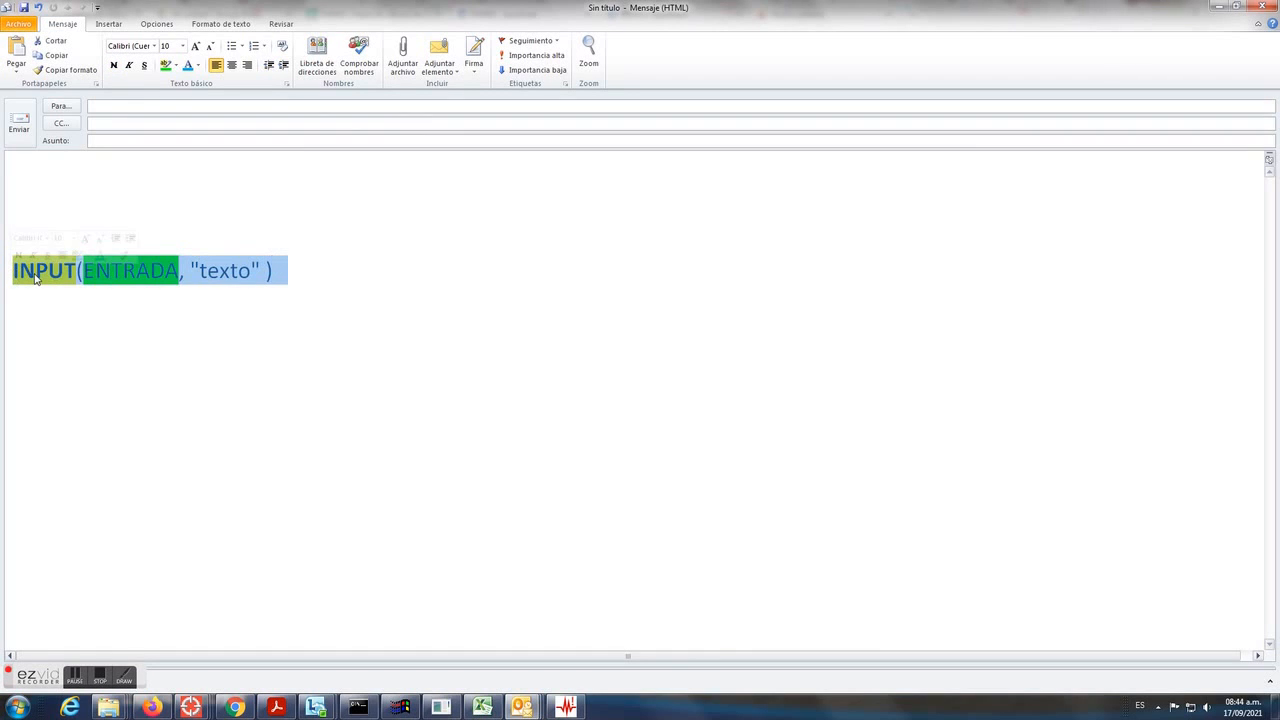
right_click(35, 278)
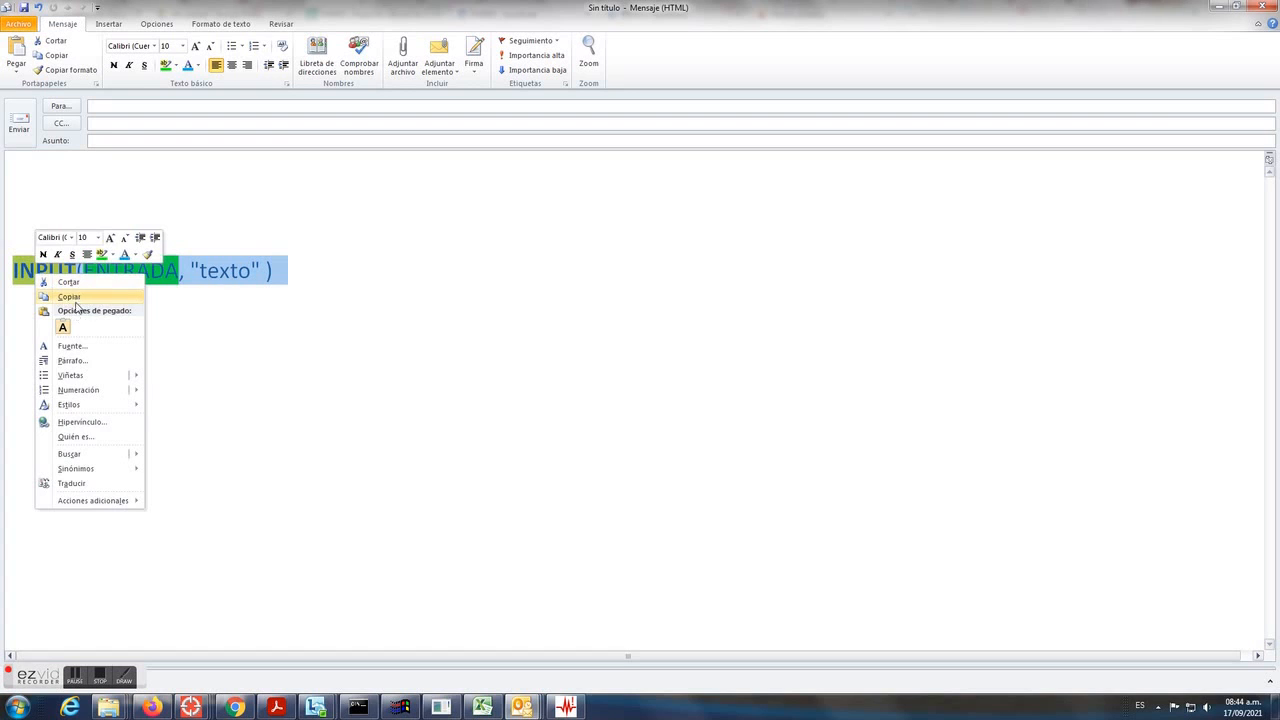
click(72, 298)
Step: Return to the AppSheet Expression Assistant, paste INPUT(ENTRADA, "texto" ) as the new value for OBS and save the expression
key(alt+Tab)
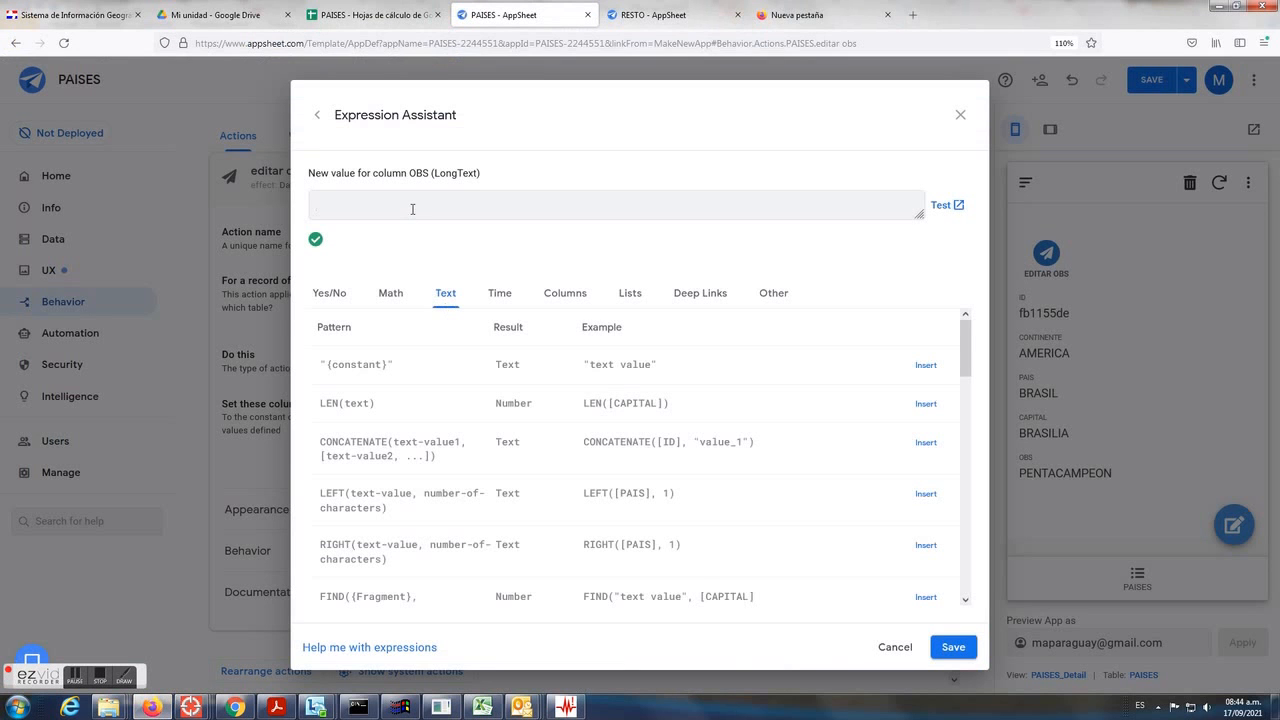
right_click(428, 215)
click(461, 286)
click(953, 648)
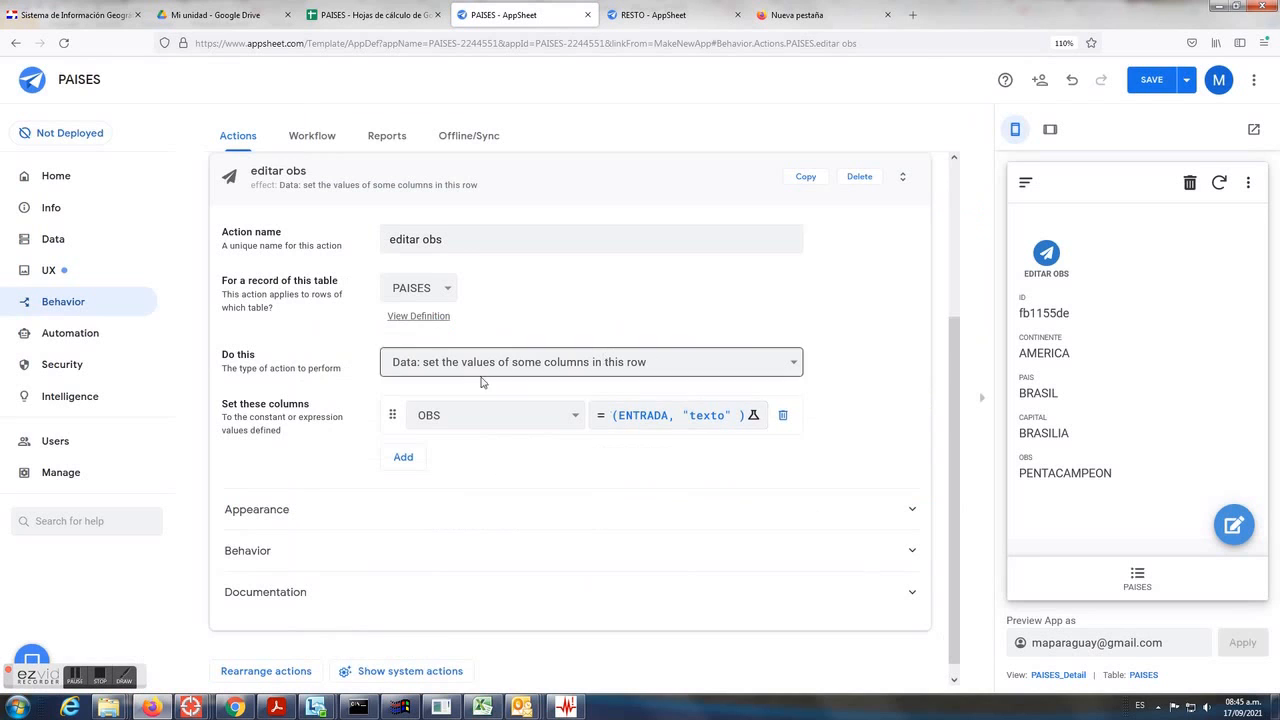
Step: Give the editar obs action the outlined bullhorn icon and set its prominence to Display inline
click(893, 516)
scroll(590, 571, down, 2)
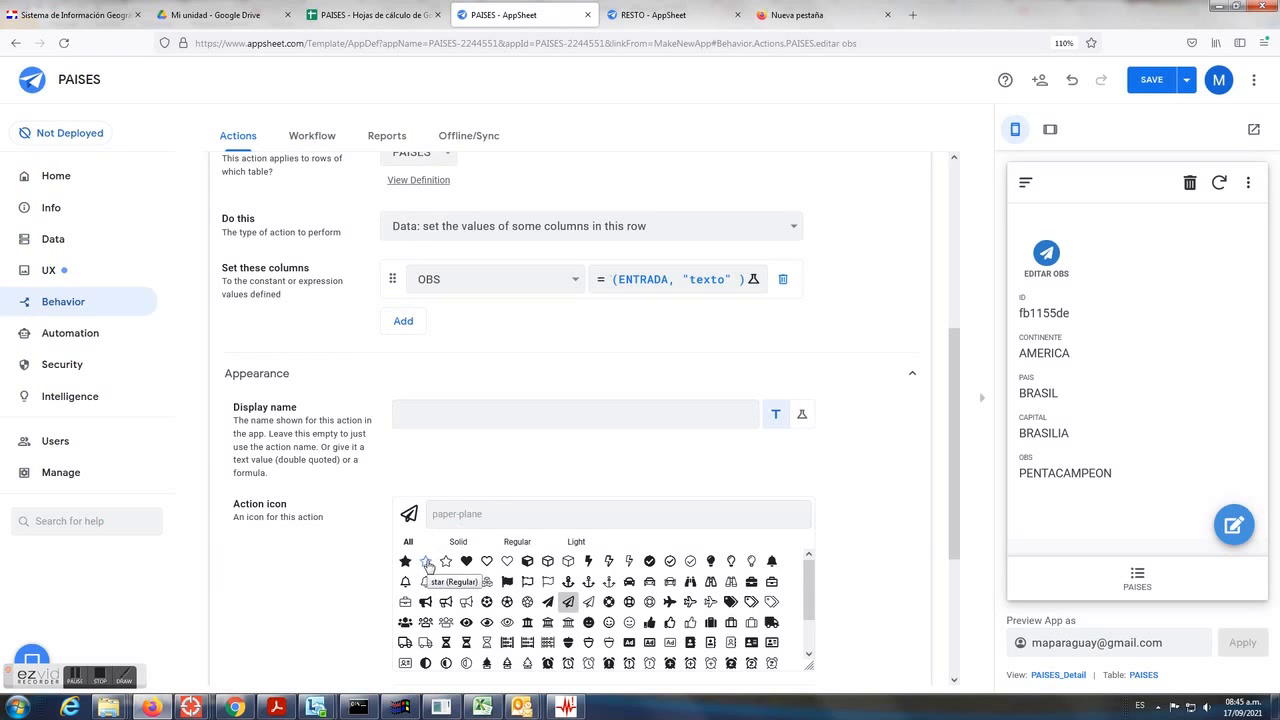
click(447, 605)
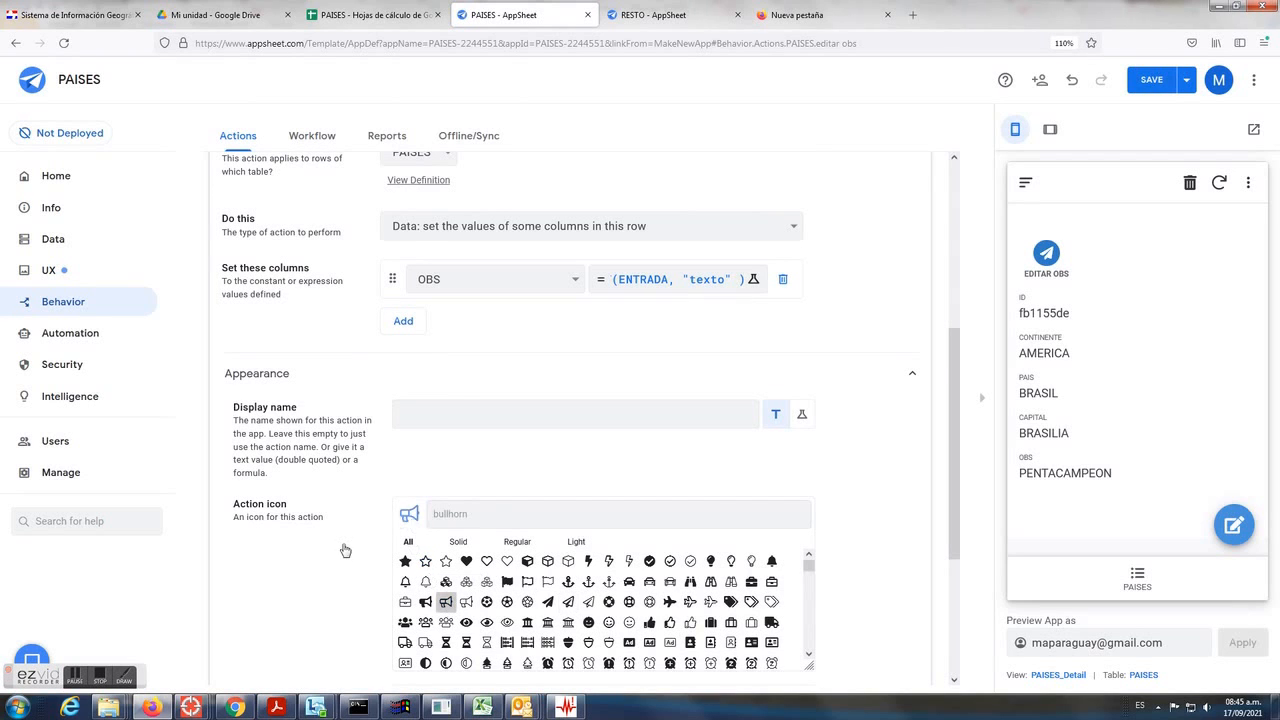
scroll(345, 551, down, 3)
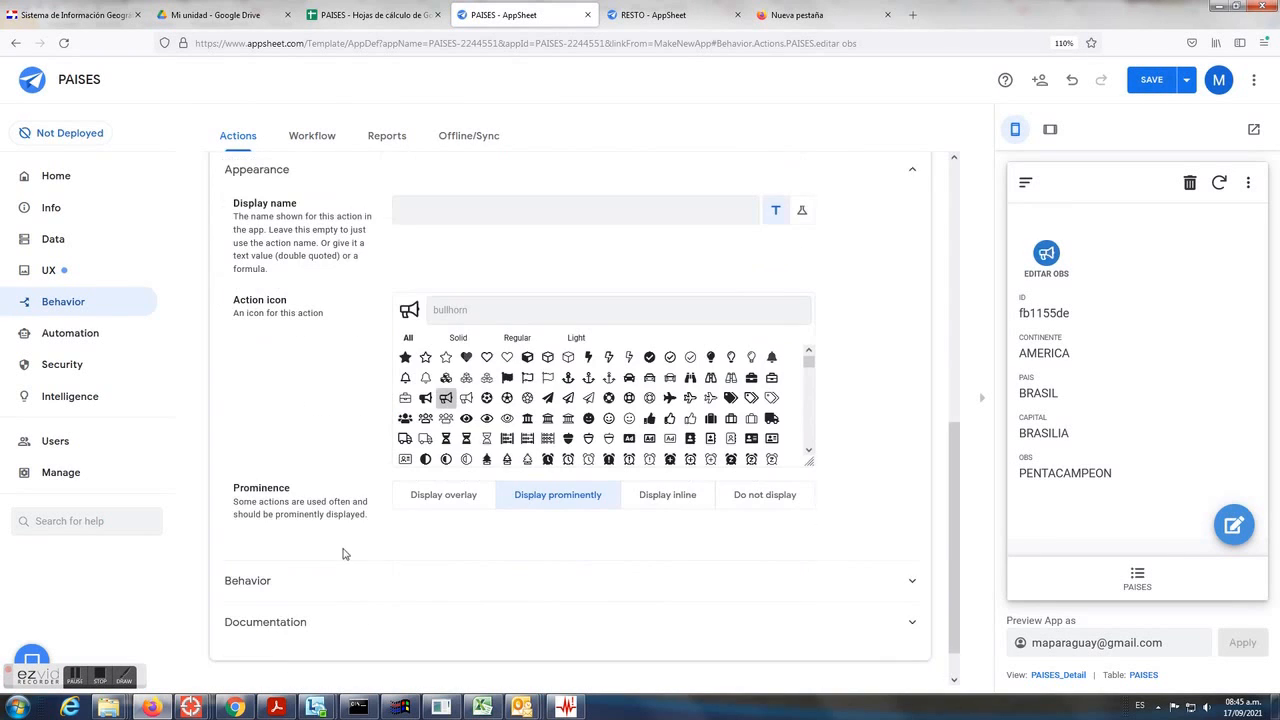
click(670, 497)
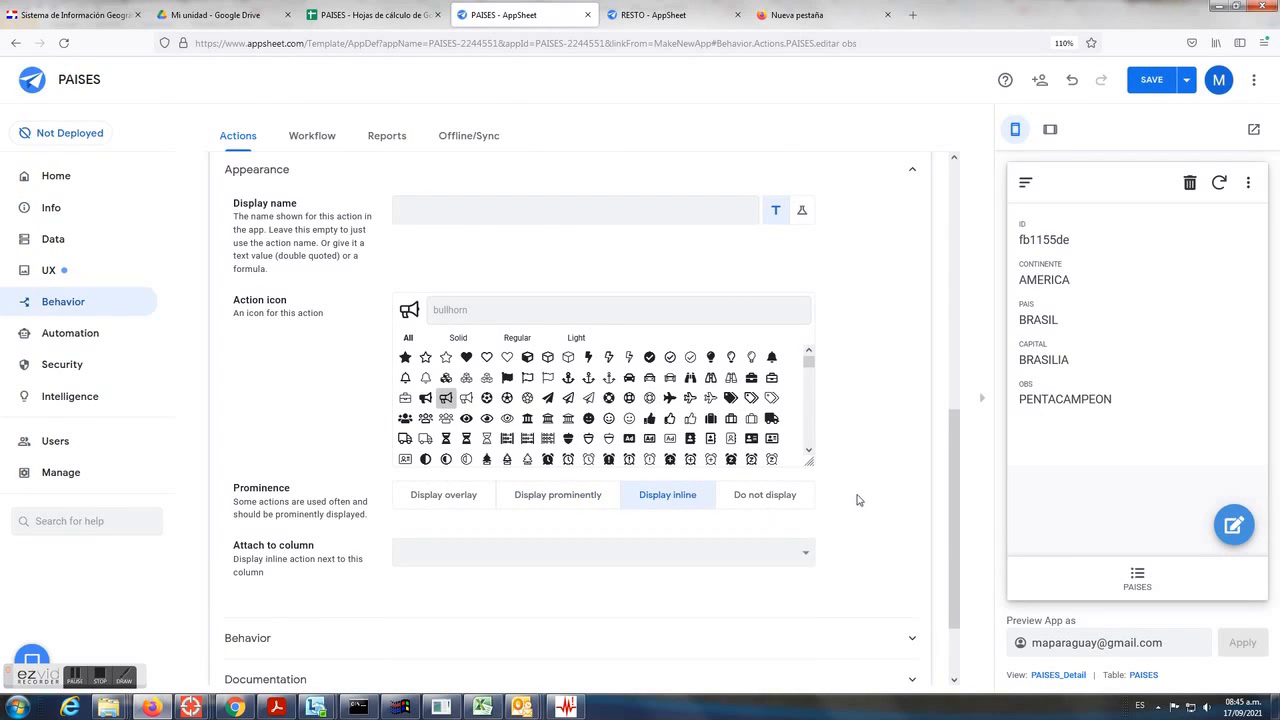
Step: Show the PAISES view in the preview, change its view type to table and save the app
click(1136, 582)
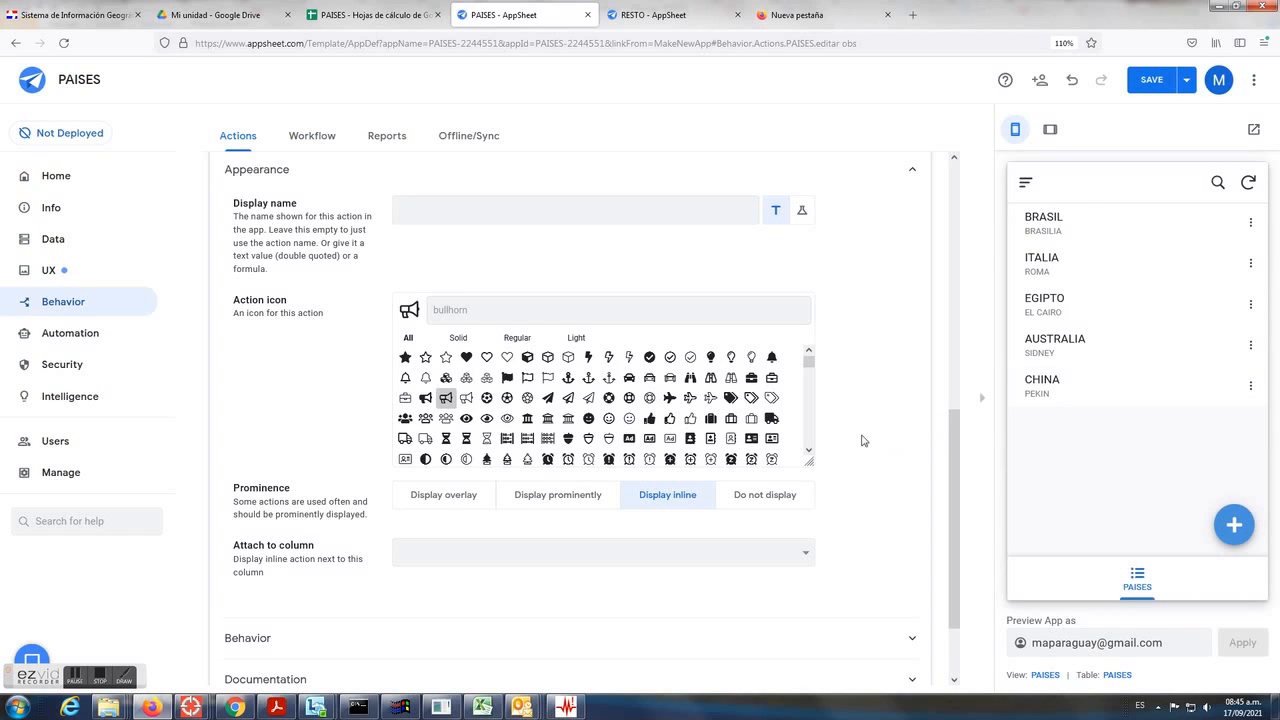
click(52, 276)
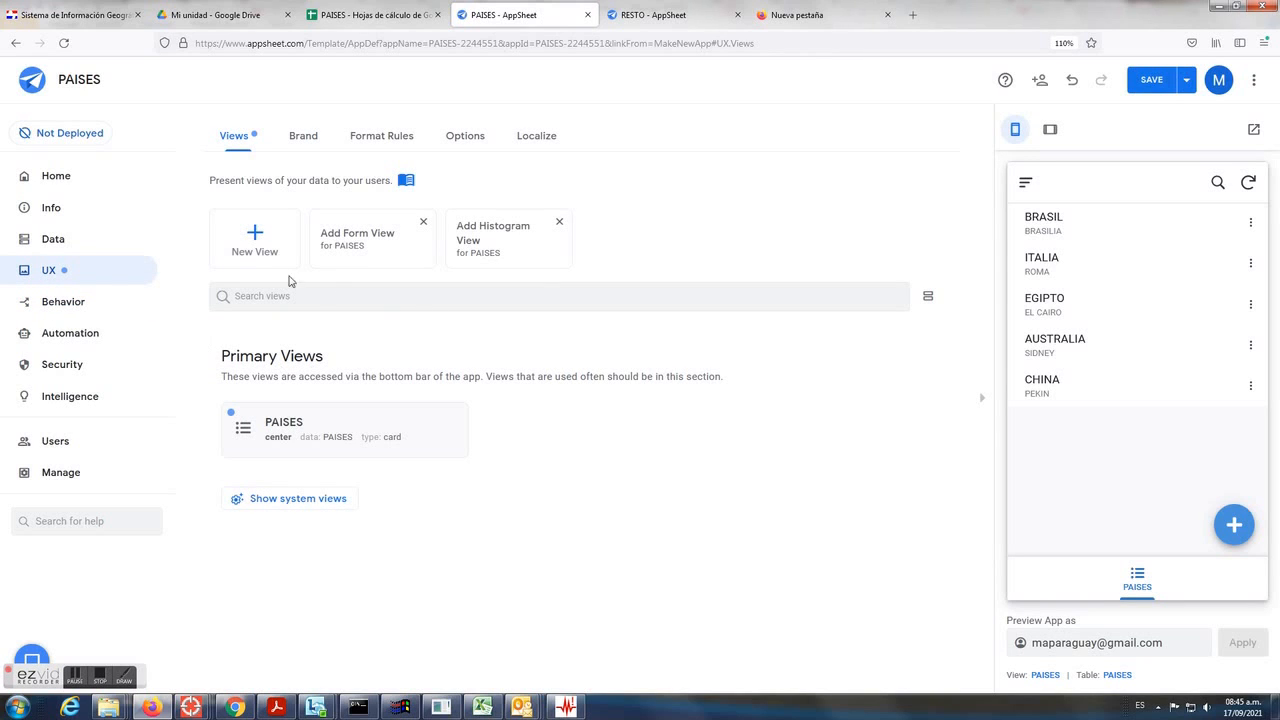
click(317, 434)
click(479, 377)
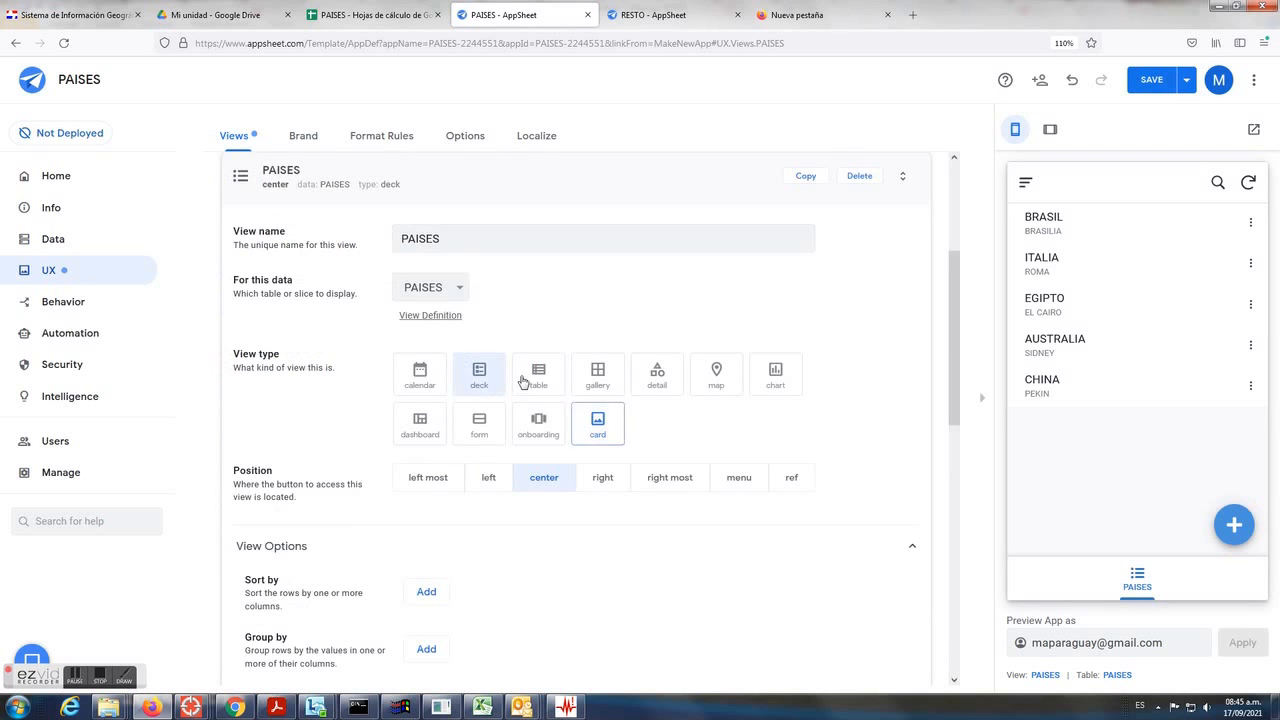
click(536, 377)
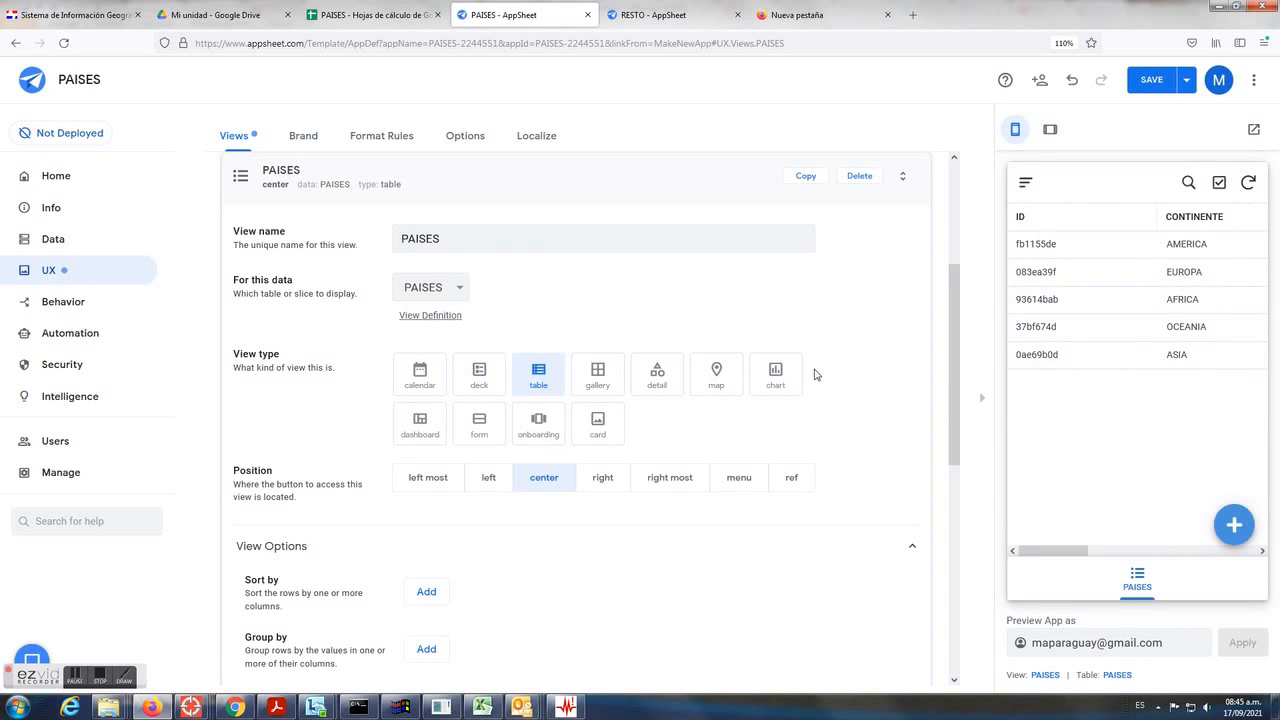
click(1147, 80)
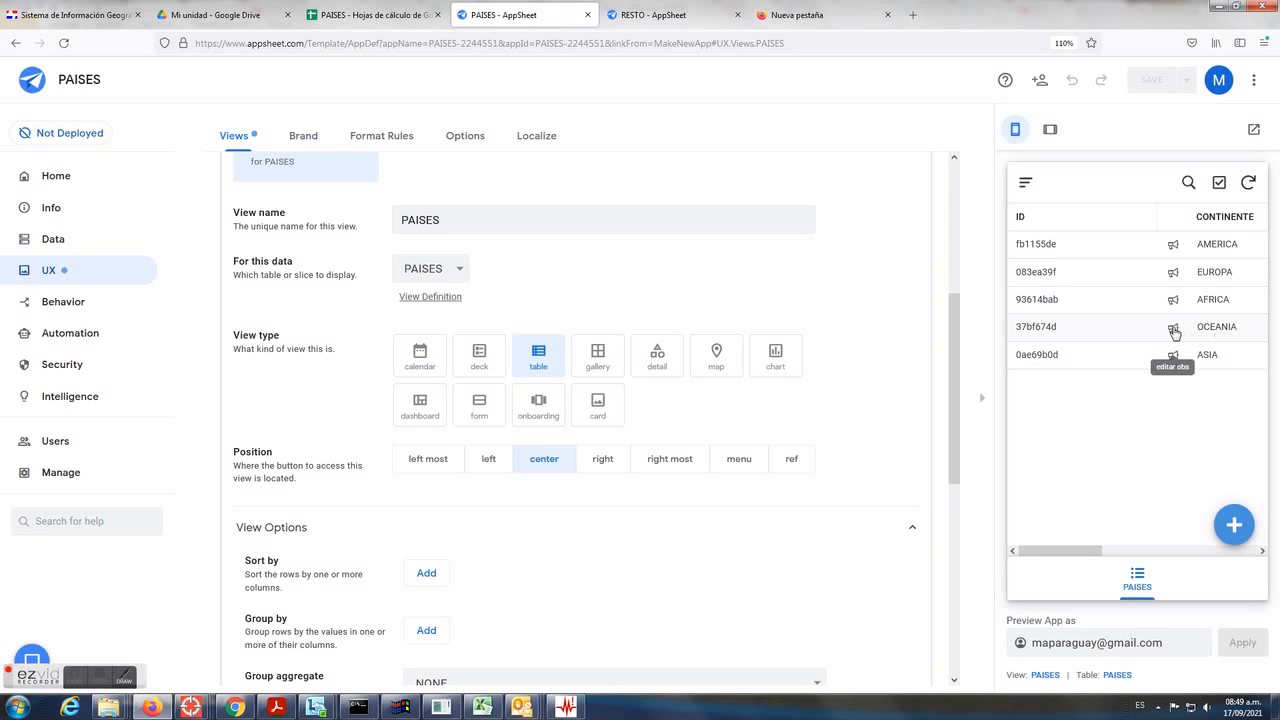
Step: Run editar obs on the OCEANIA record to set its OBS to "canguros", and check that cell in the PAISES spreadsheet
click(1173, 330)
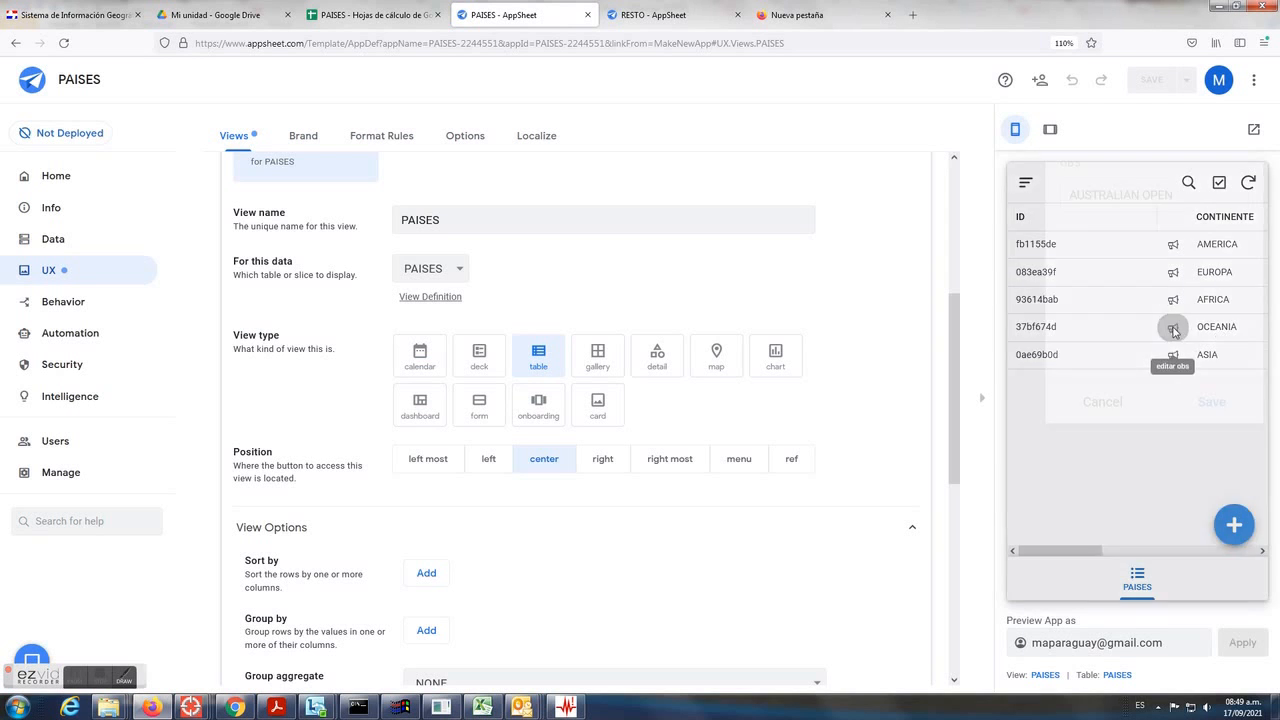
drag(1177, 229, 987, 228)
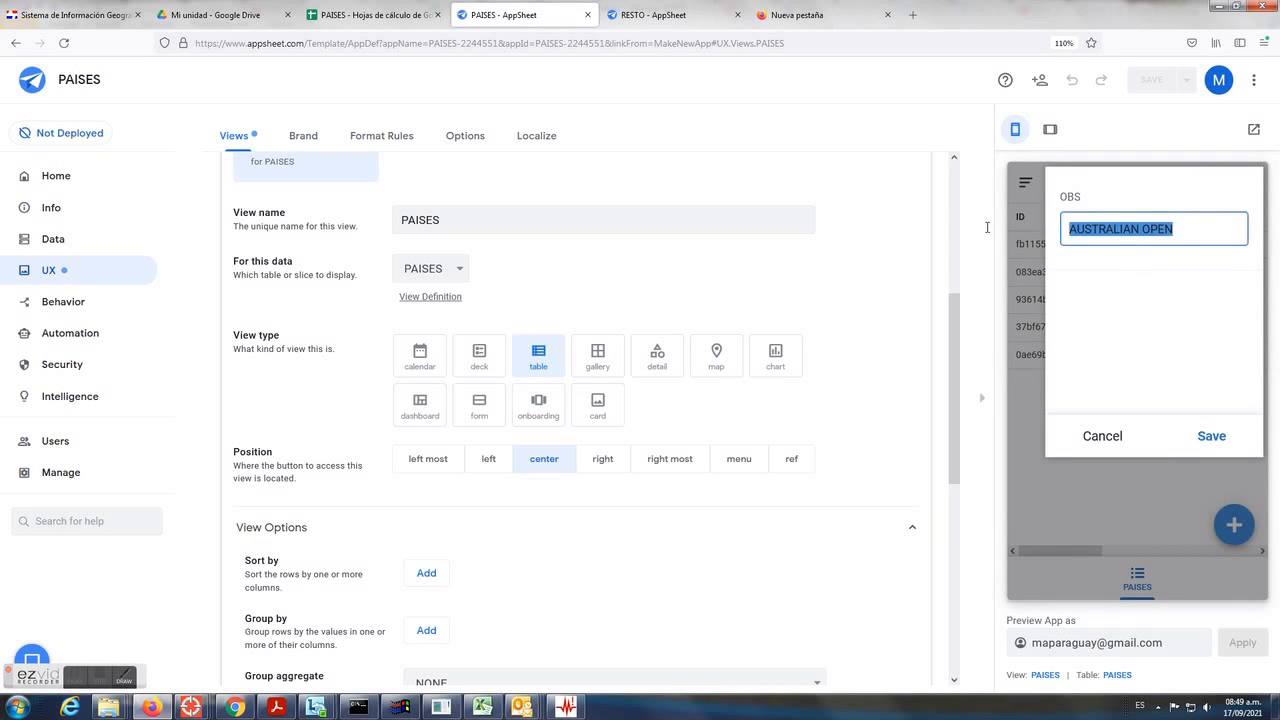
text(canguros)
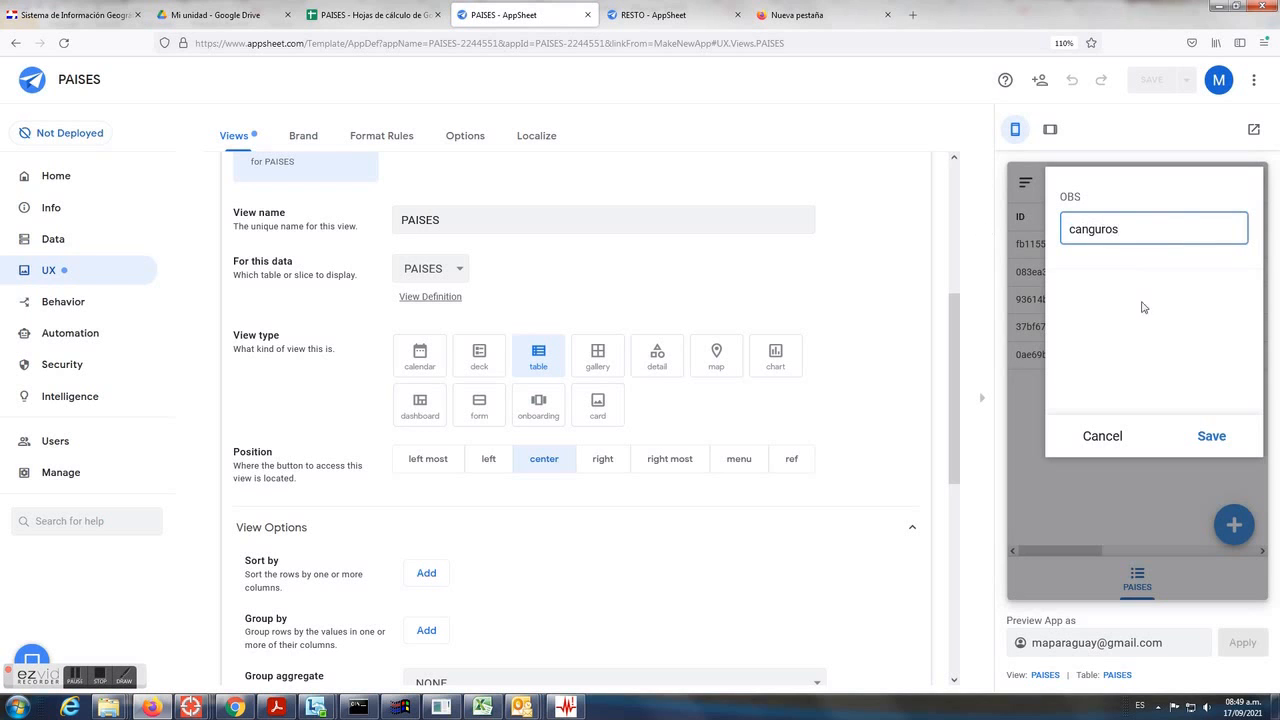
click(1212, 438)
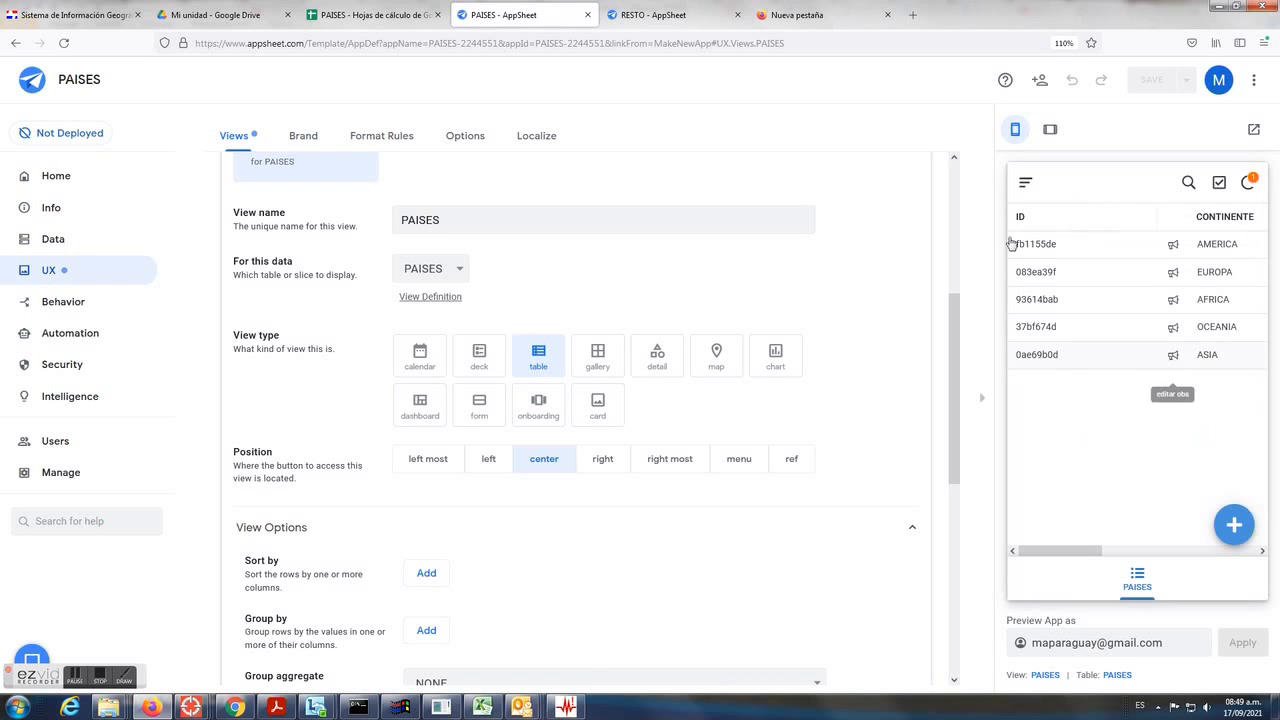
click(380, 15)
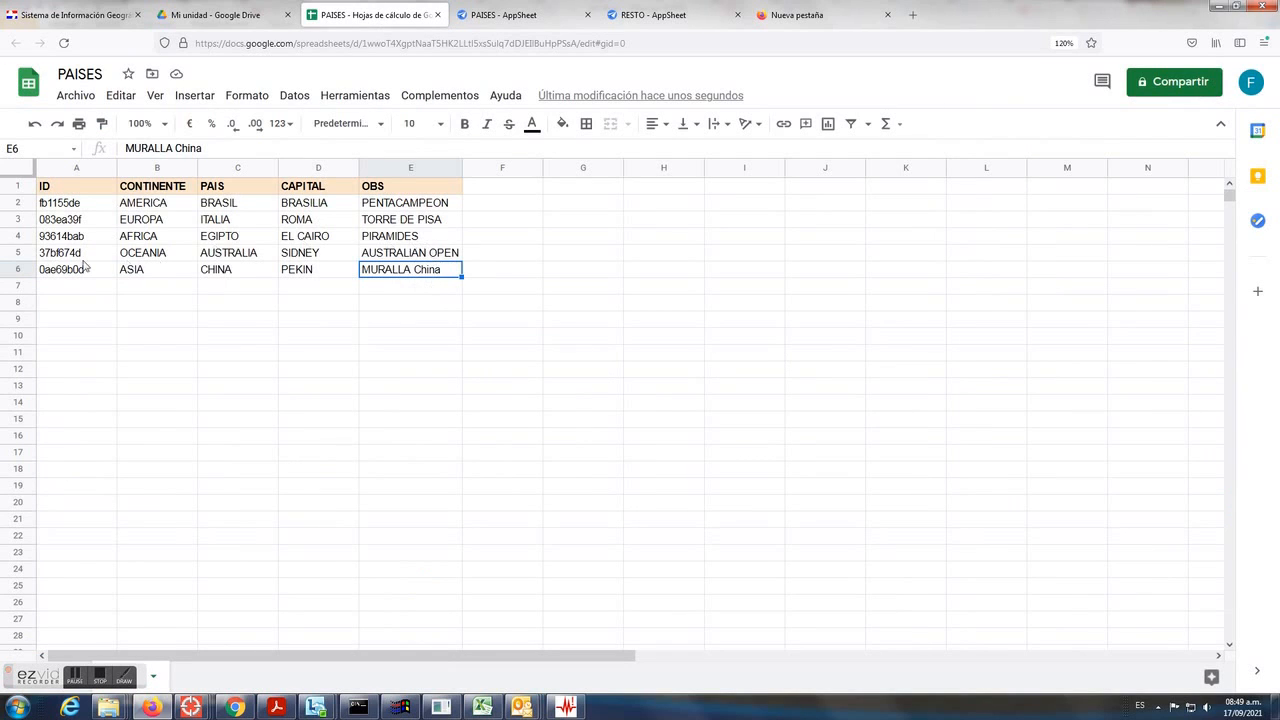
click(404, 256)
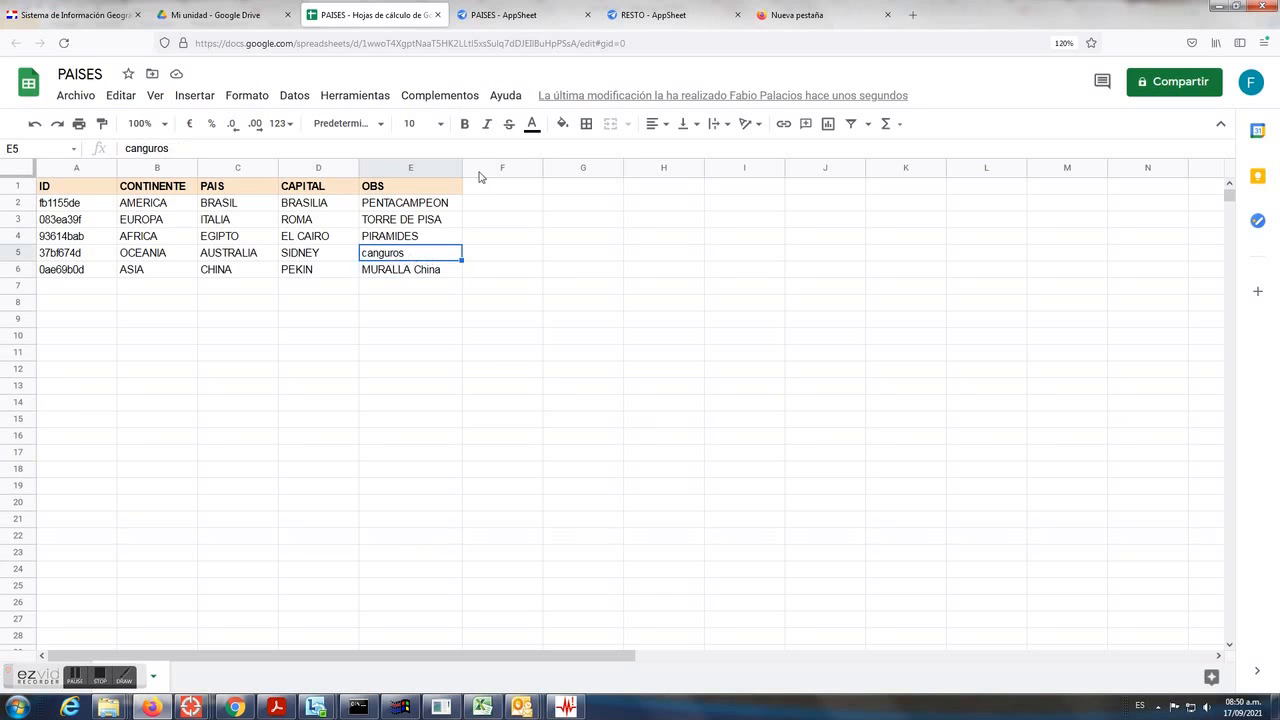
Step: Back in the AppSheet preview, run editar obs on the AMERICA record and save its OBS as "PENTACAMPEON do mundo"
click(534, 18)
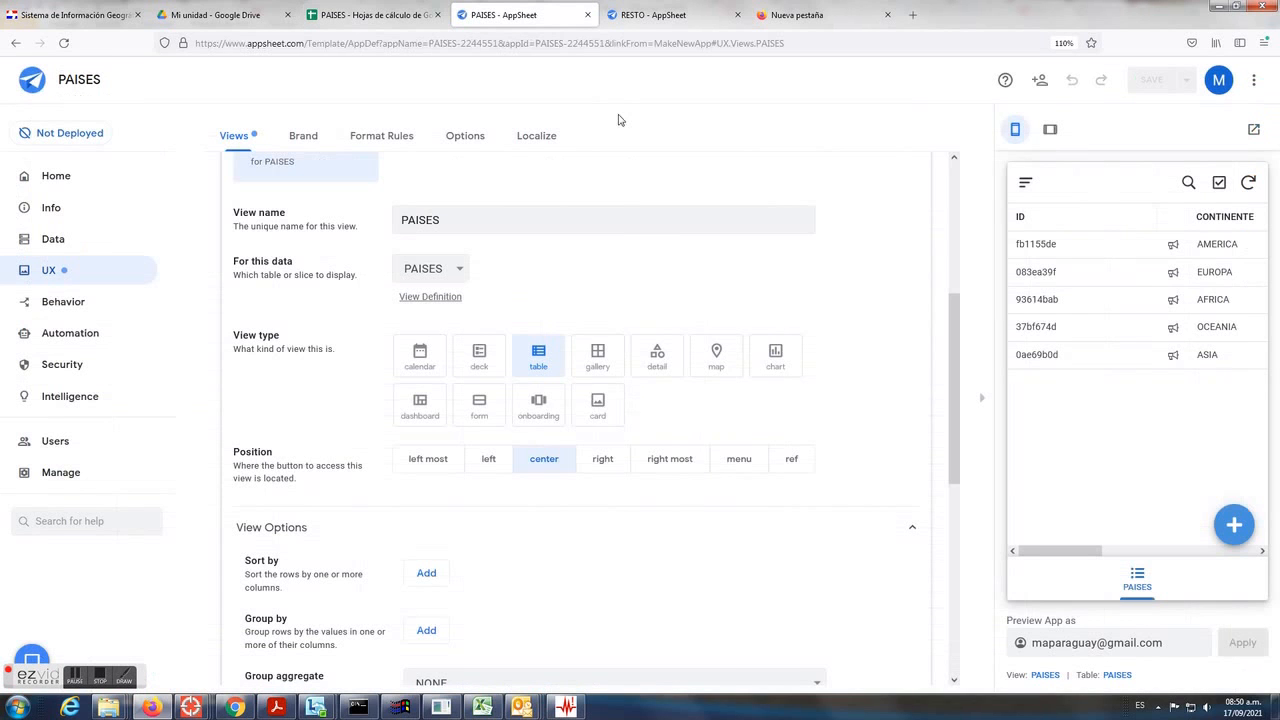
click(1174, 247)
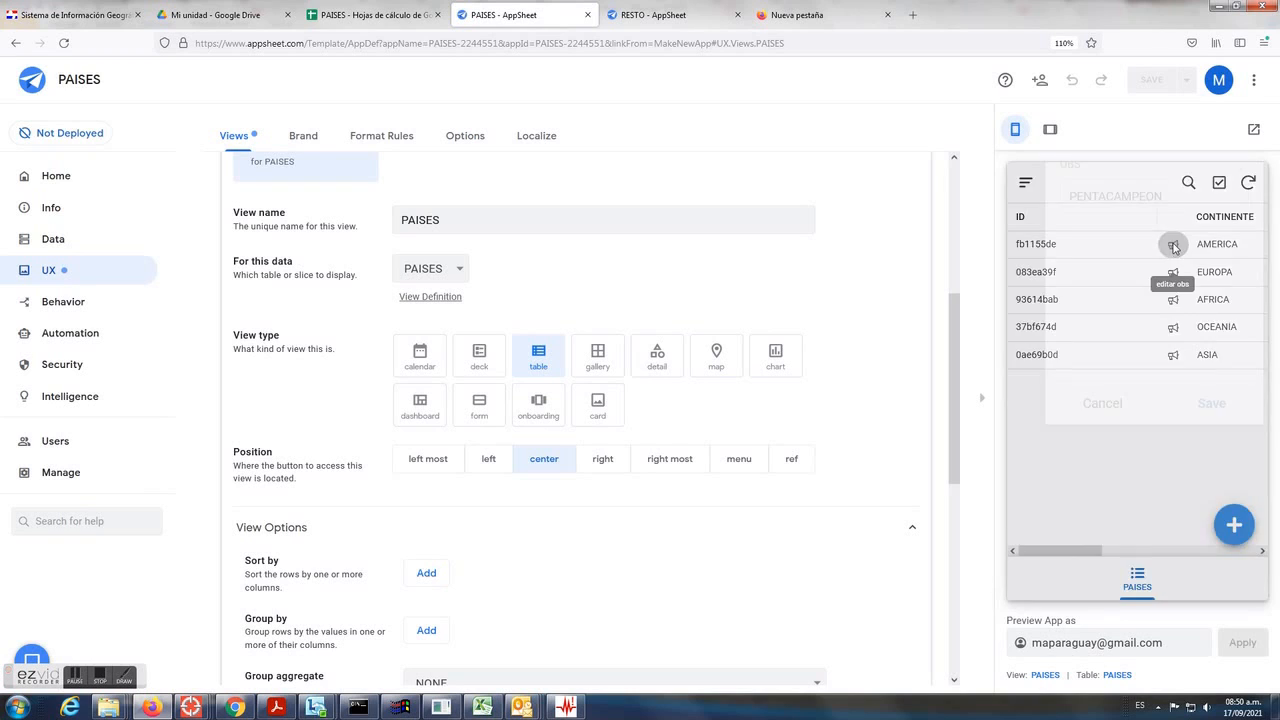
text(de)
text( mundo)
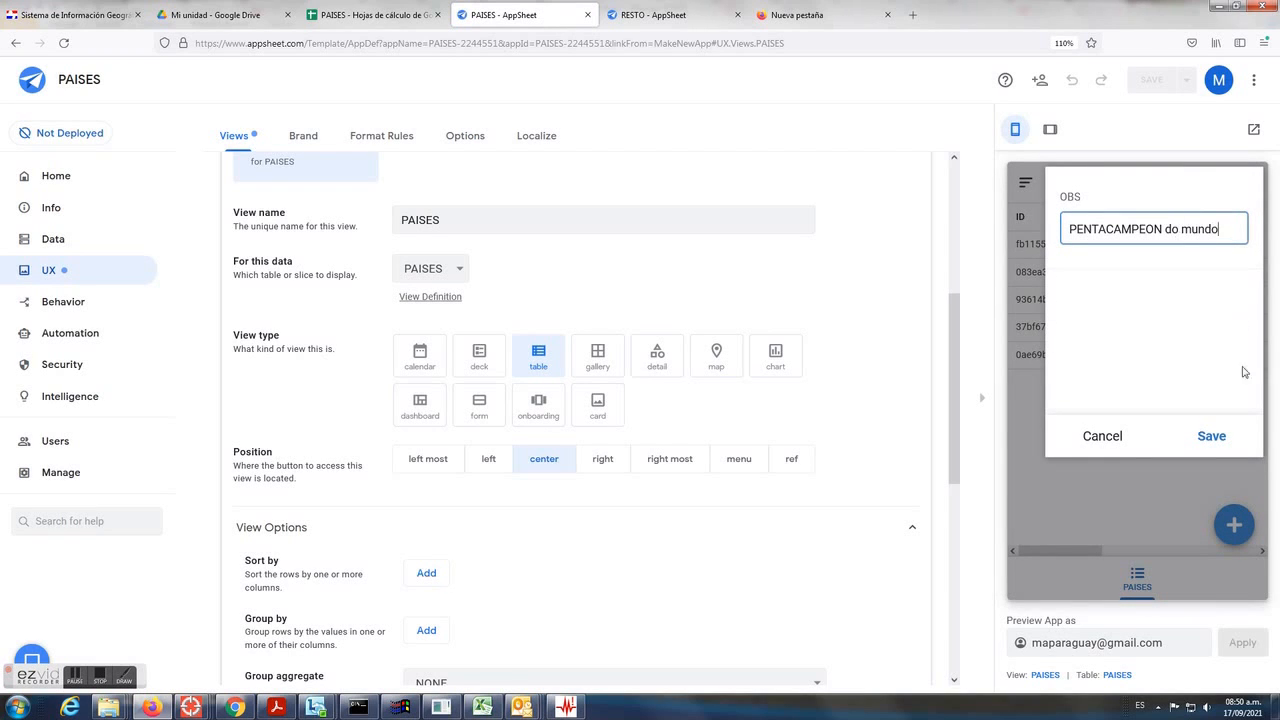
click(1212, 437)
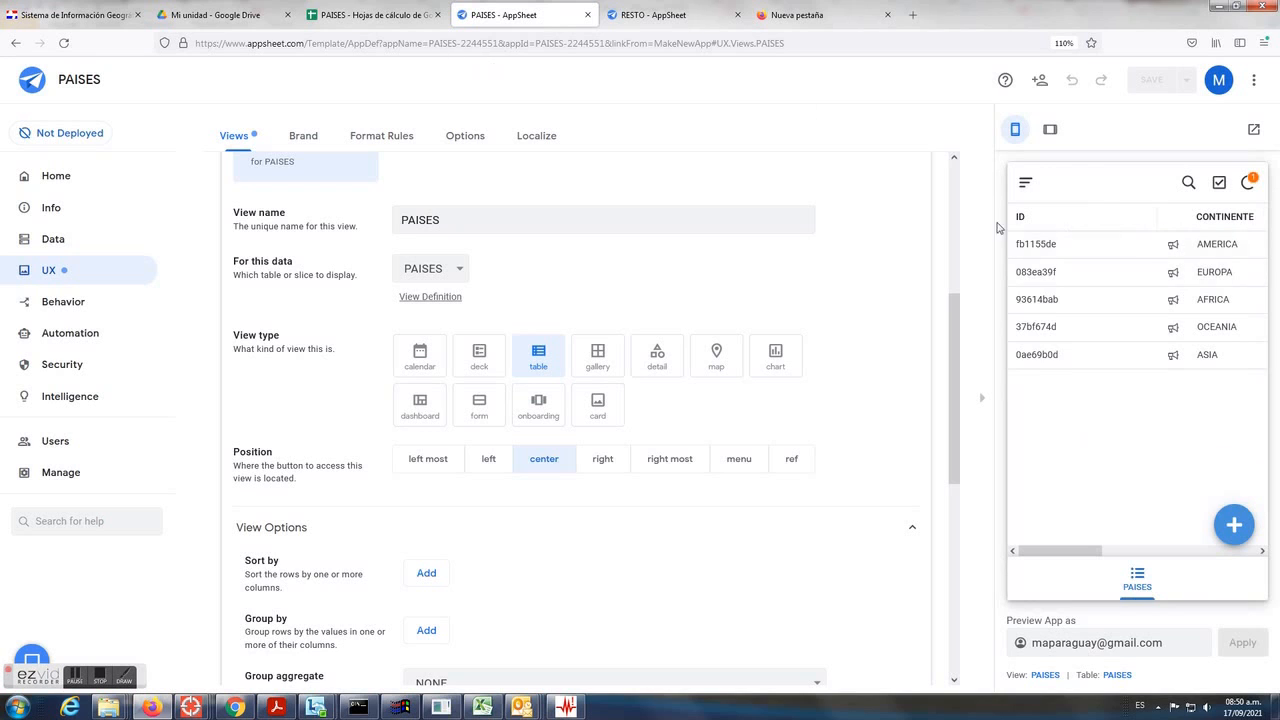
Step: Check the BRASIL record's details, and fit the OBS column's width to its contents in the PAISES spreadsheet
click(1135, 254)
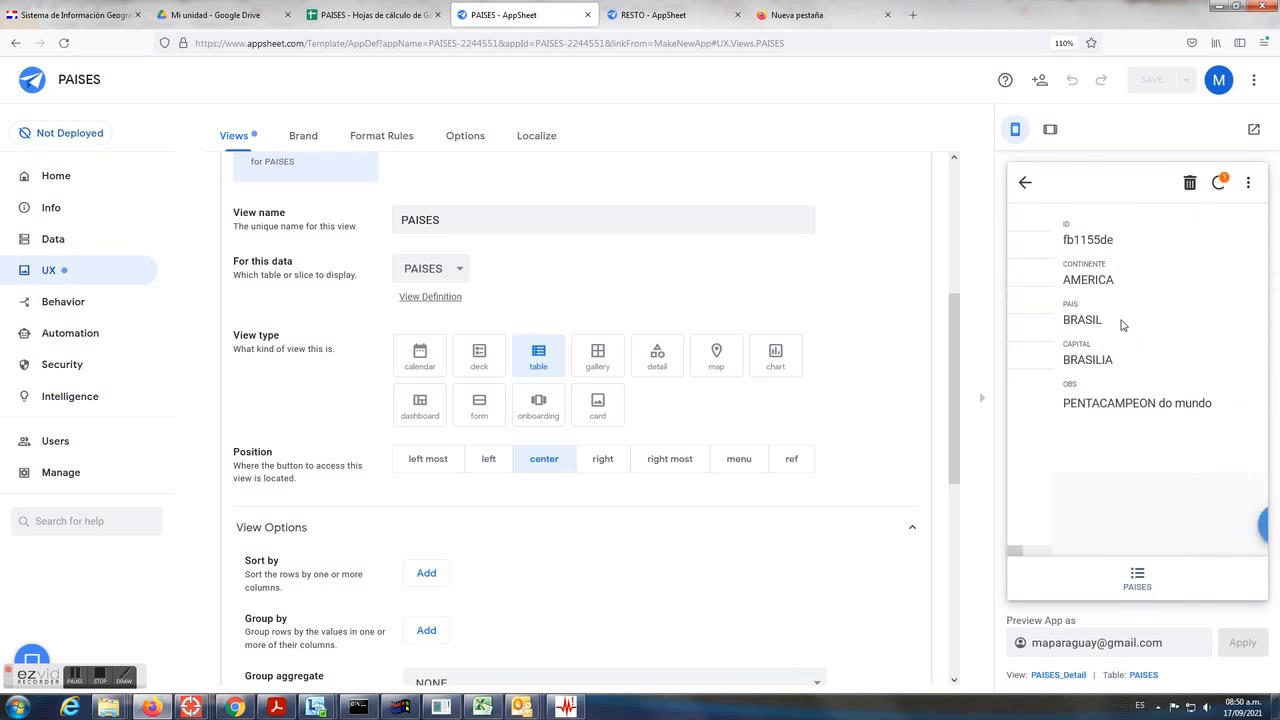
click(418, 24)
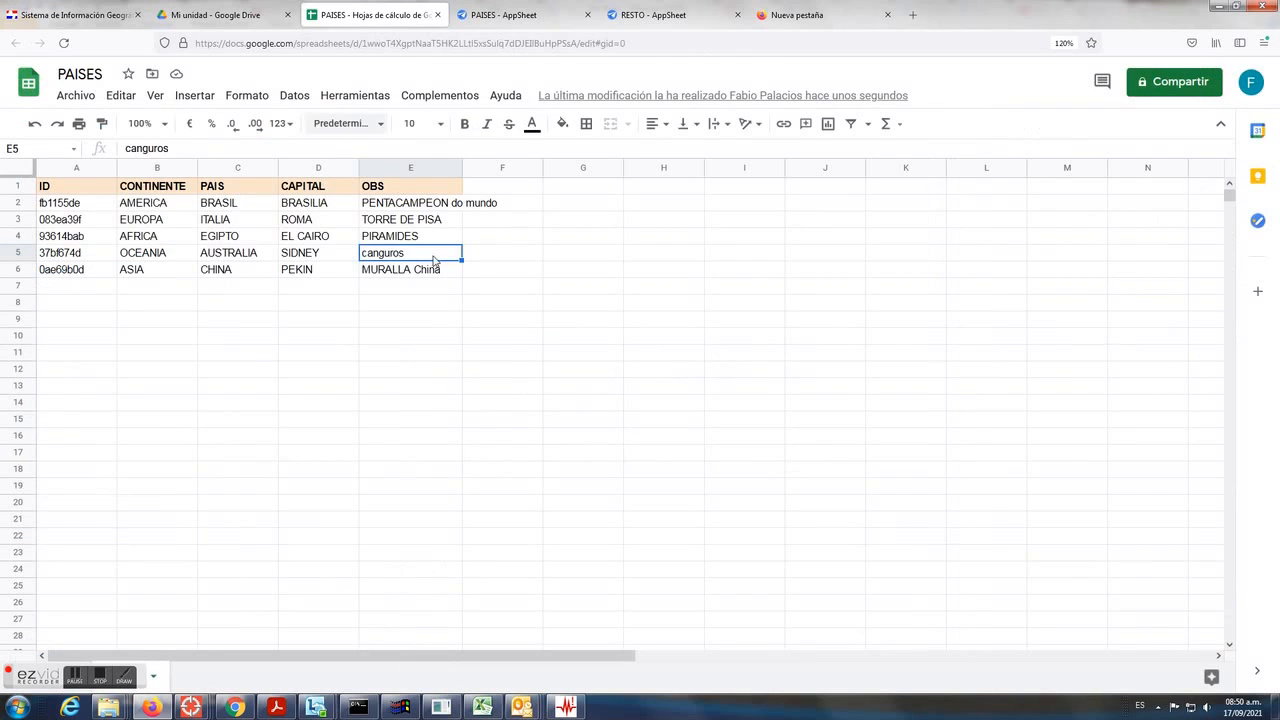
double_click(461, 167)
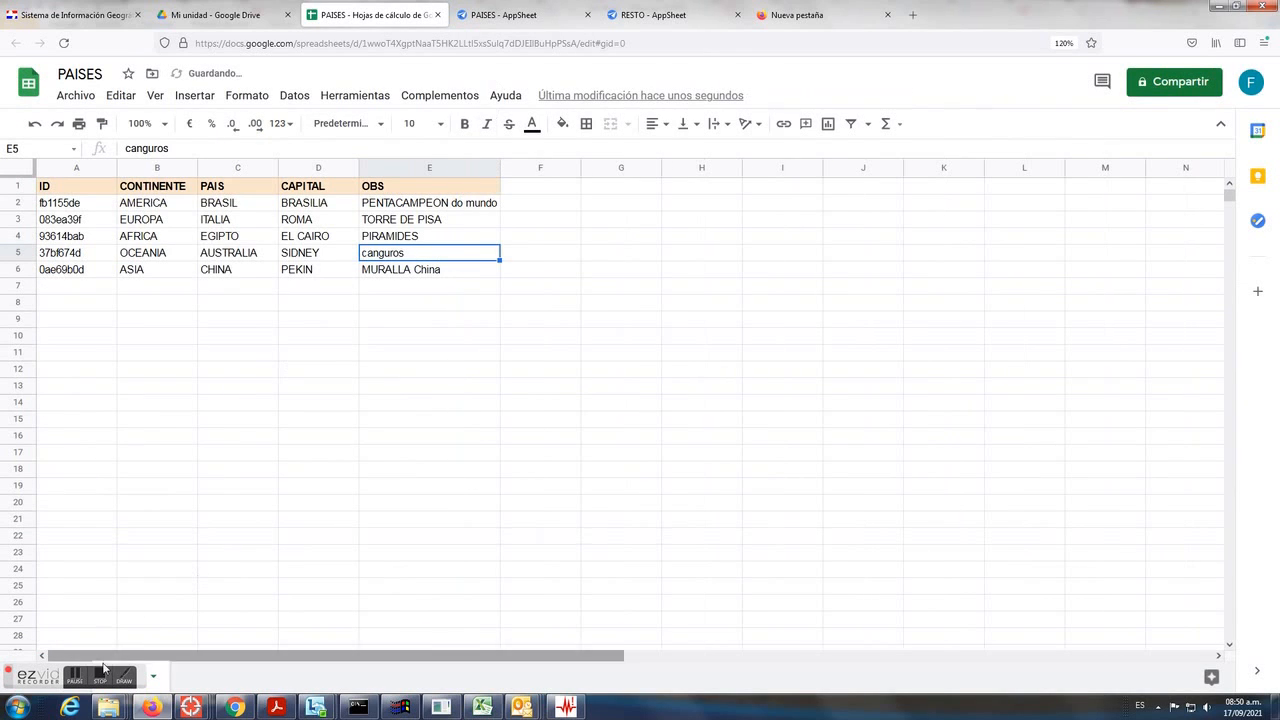